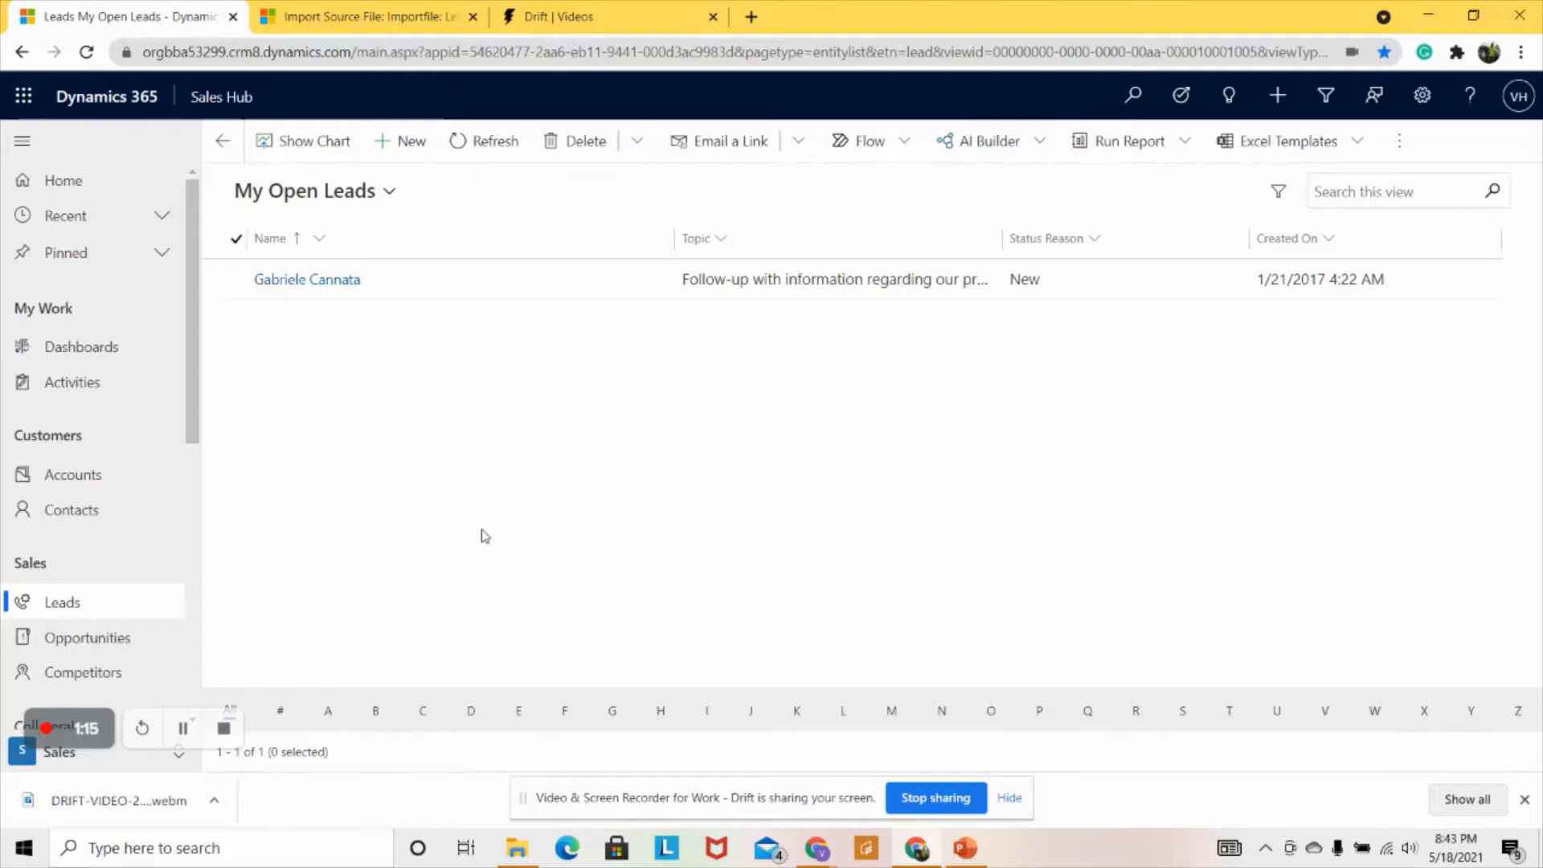
pyautogui.click(67, 610)
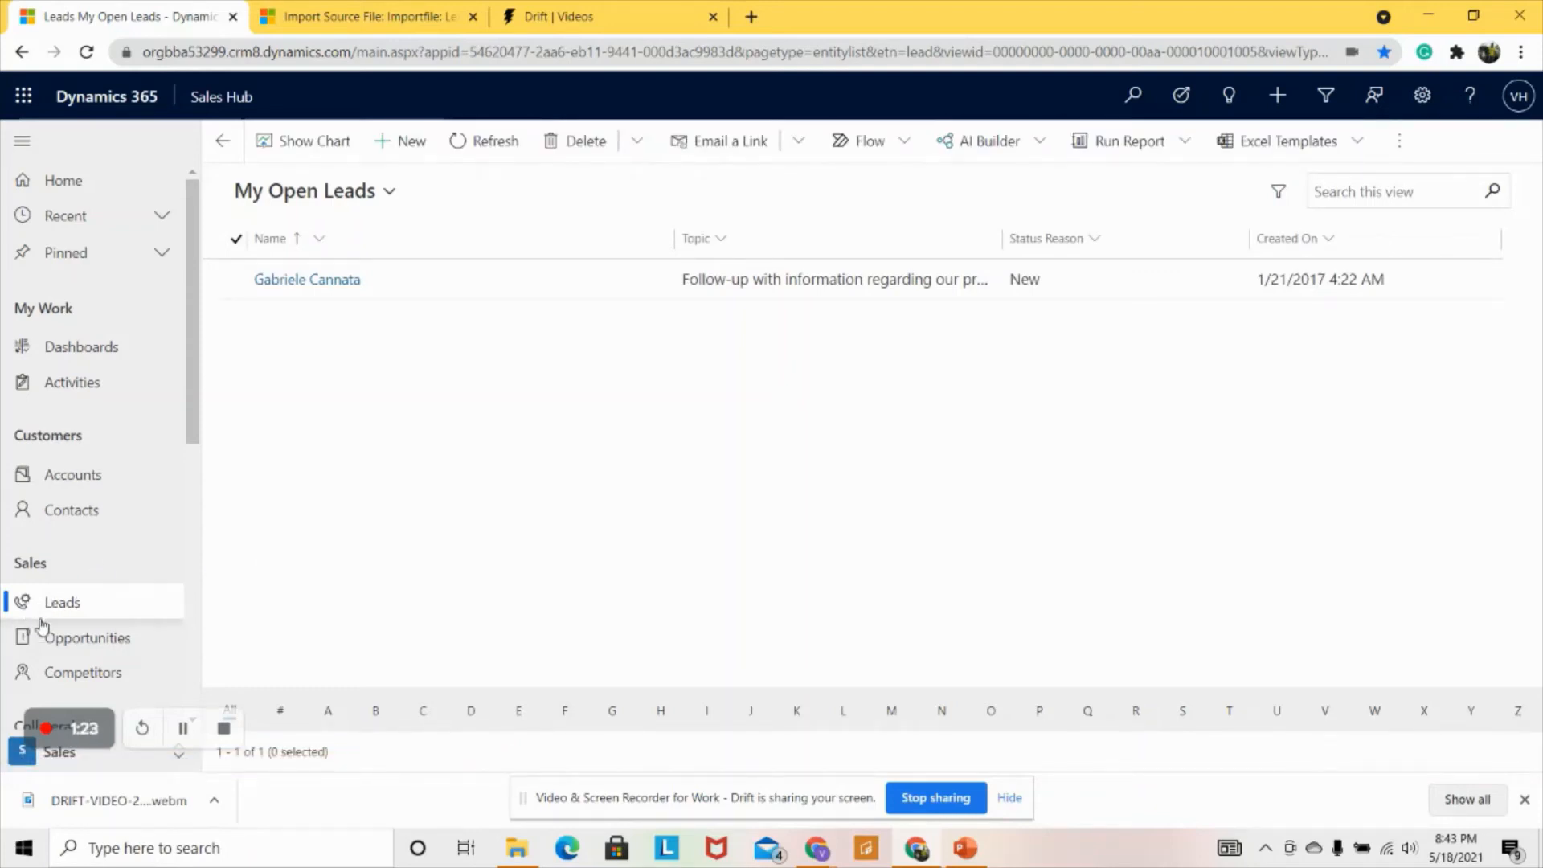
pyautogui.click(382, 201)
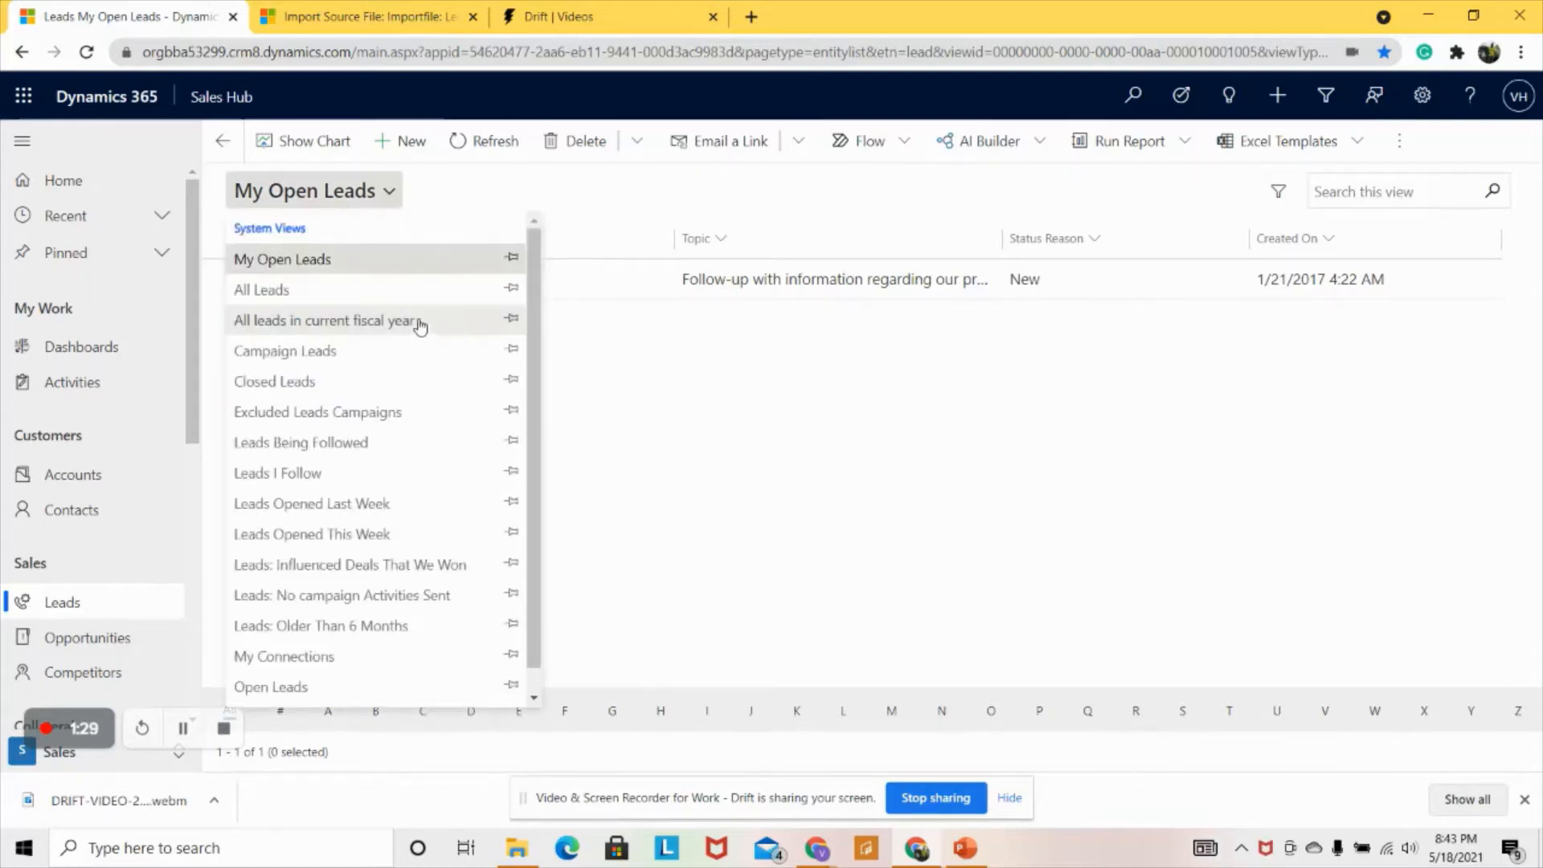
pyautogui.scroll(-1, 528, 454)
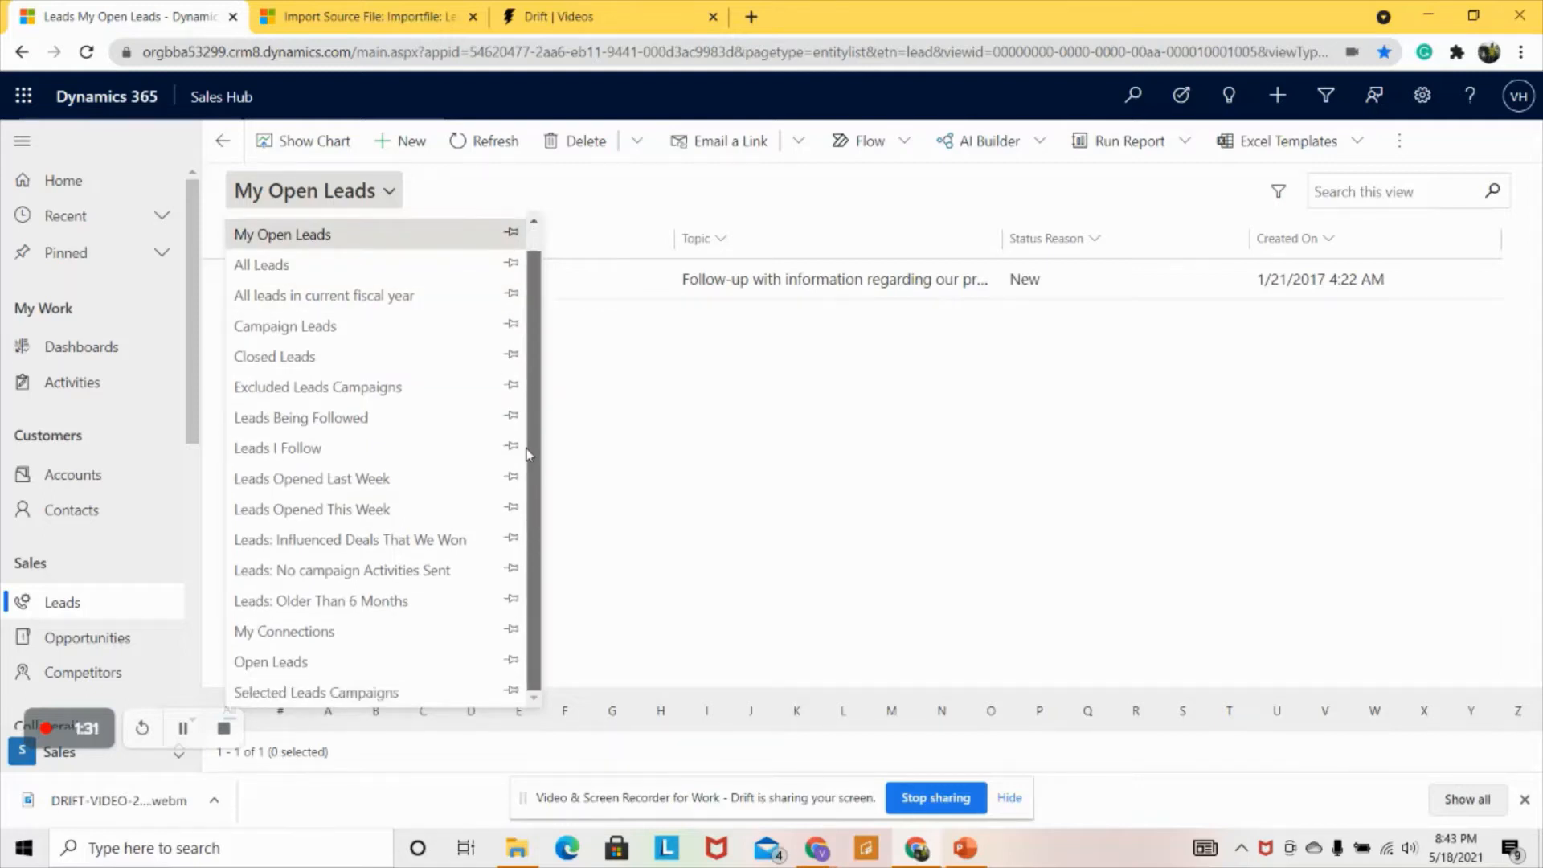
pyautogui.scroll(1, 528, 454)
pyautogui.scroll(-1, 512, 485)
pyautogui.click(652, 433)
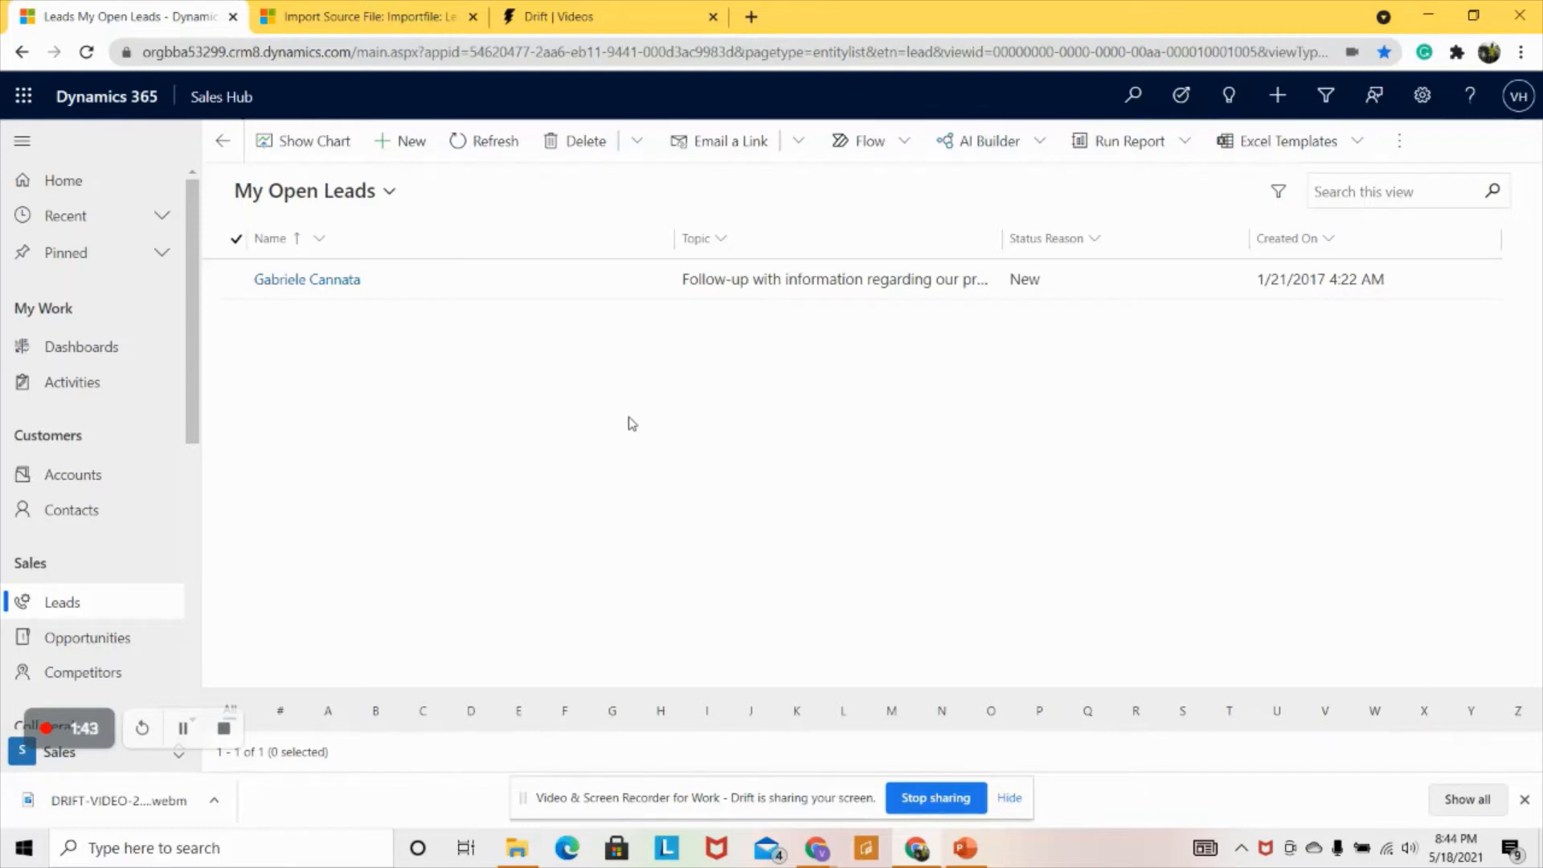
# - Start a new lead with the topic 'Requires More Laptops' and bring up its Type choices
pyautogui.click(410, 143)
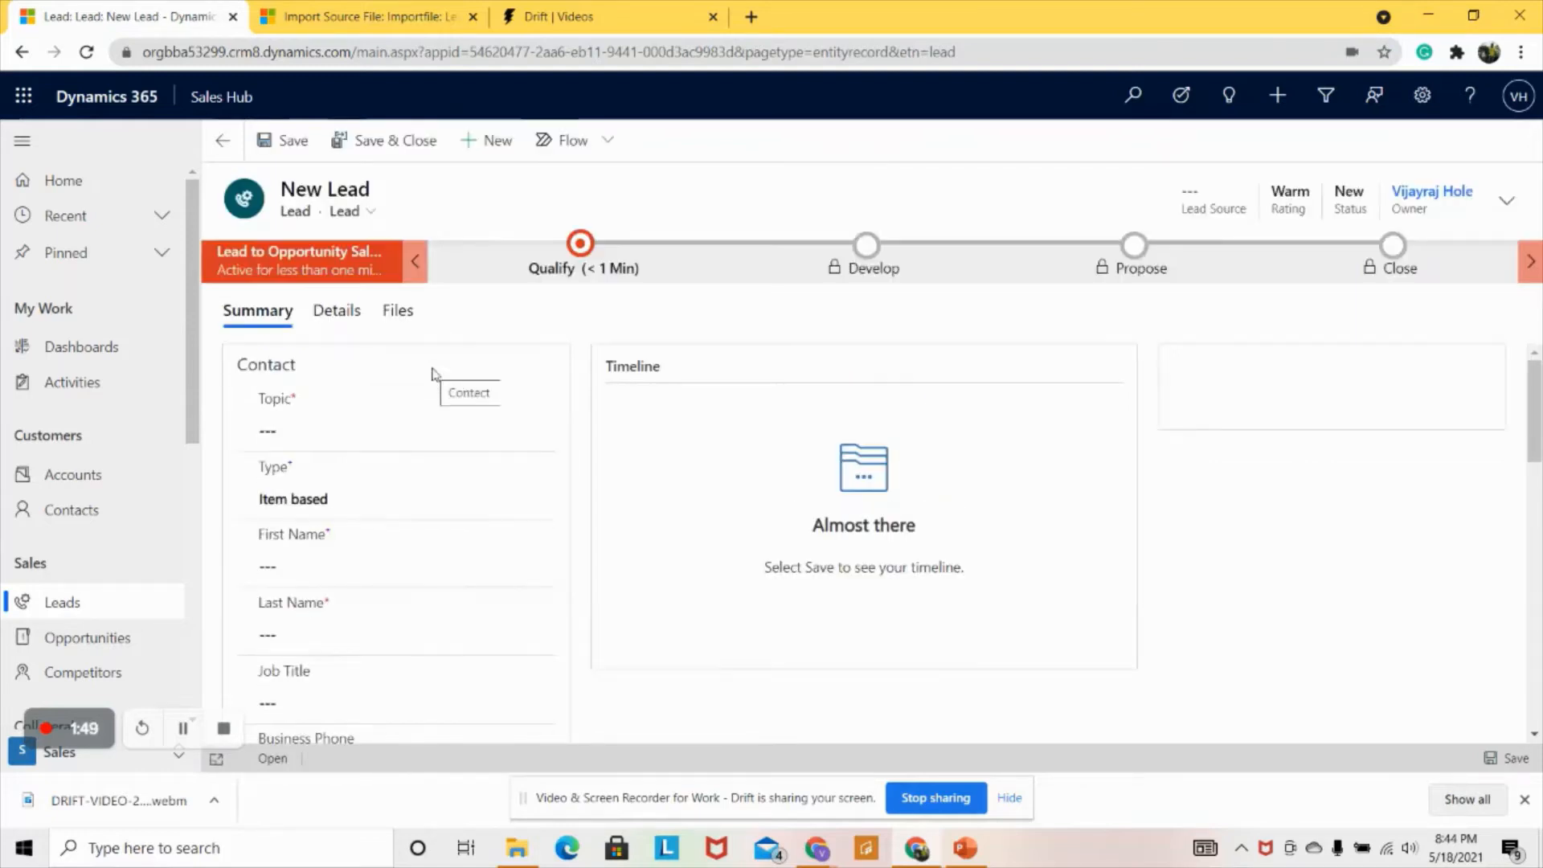
pyautogui.click(357, 420)
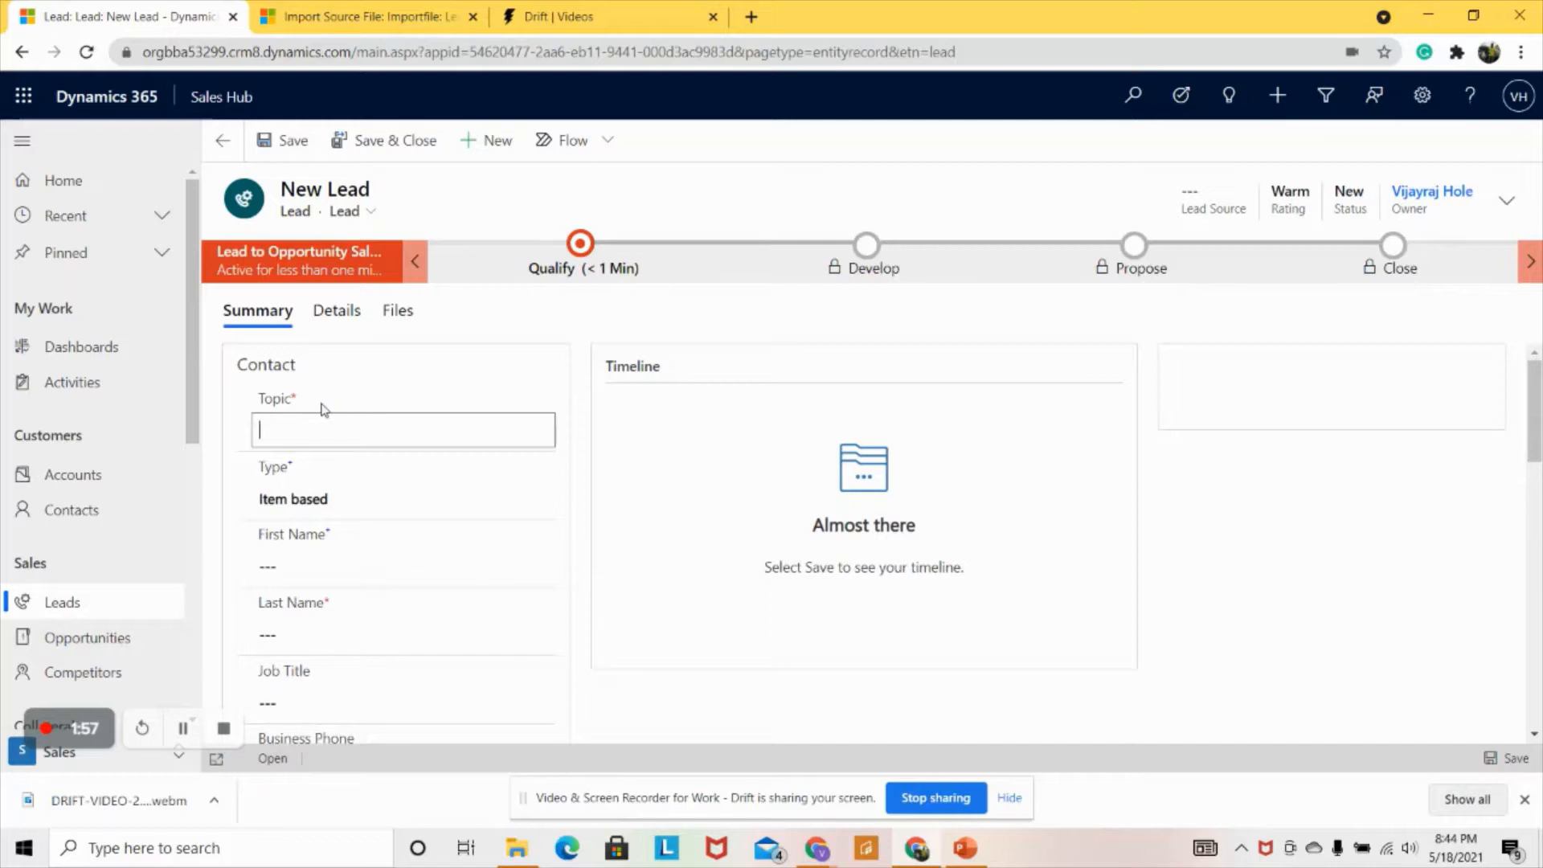
pyautogui.click(288, 643)
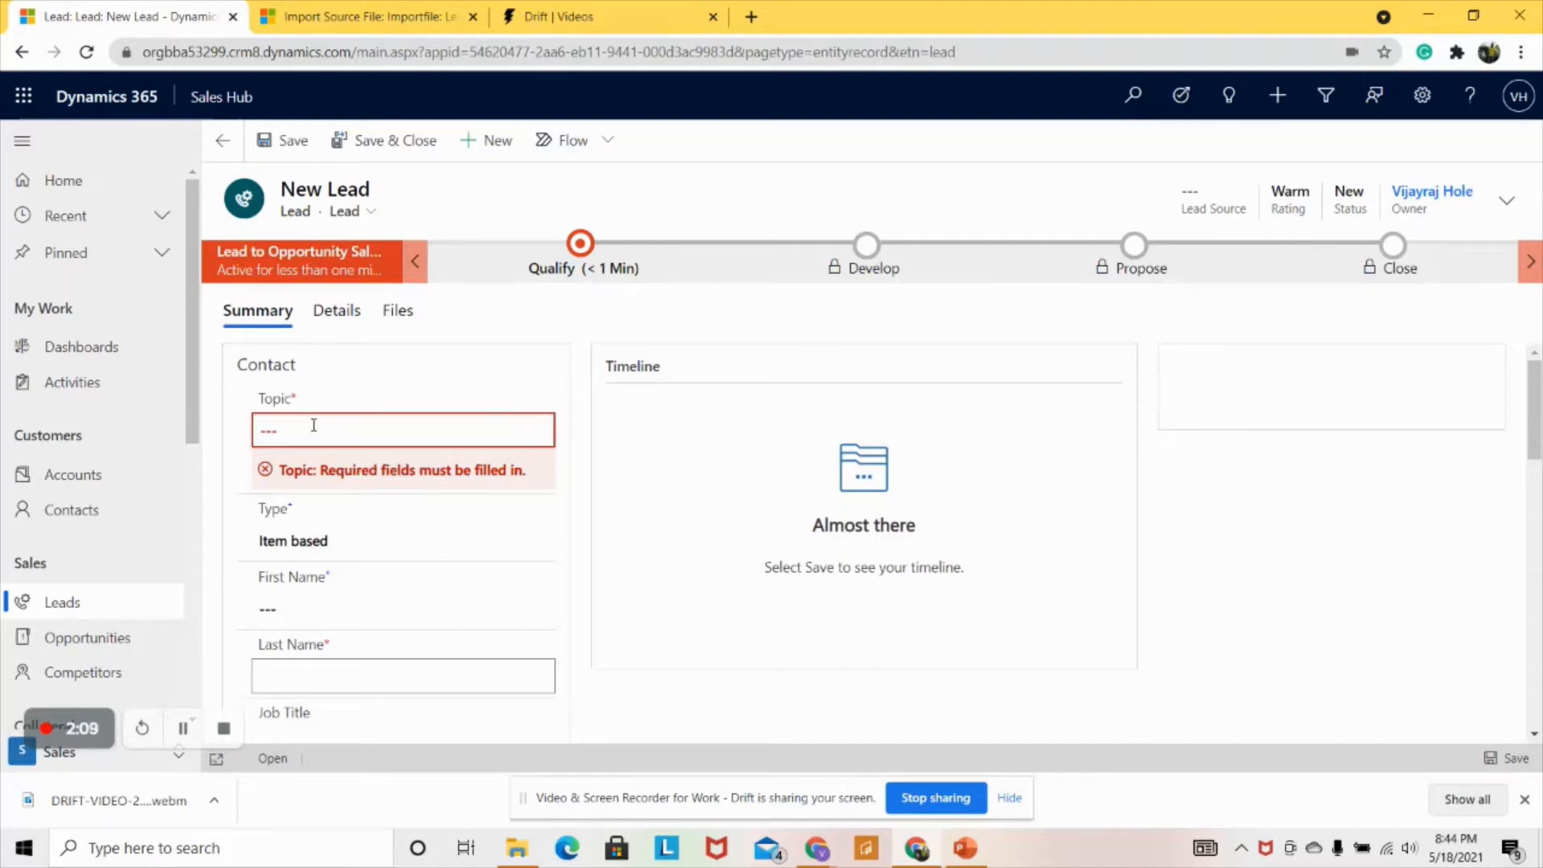
pyautogui.moveTo(294, 471); pyautogui.dragTo(476, 473)
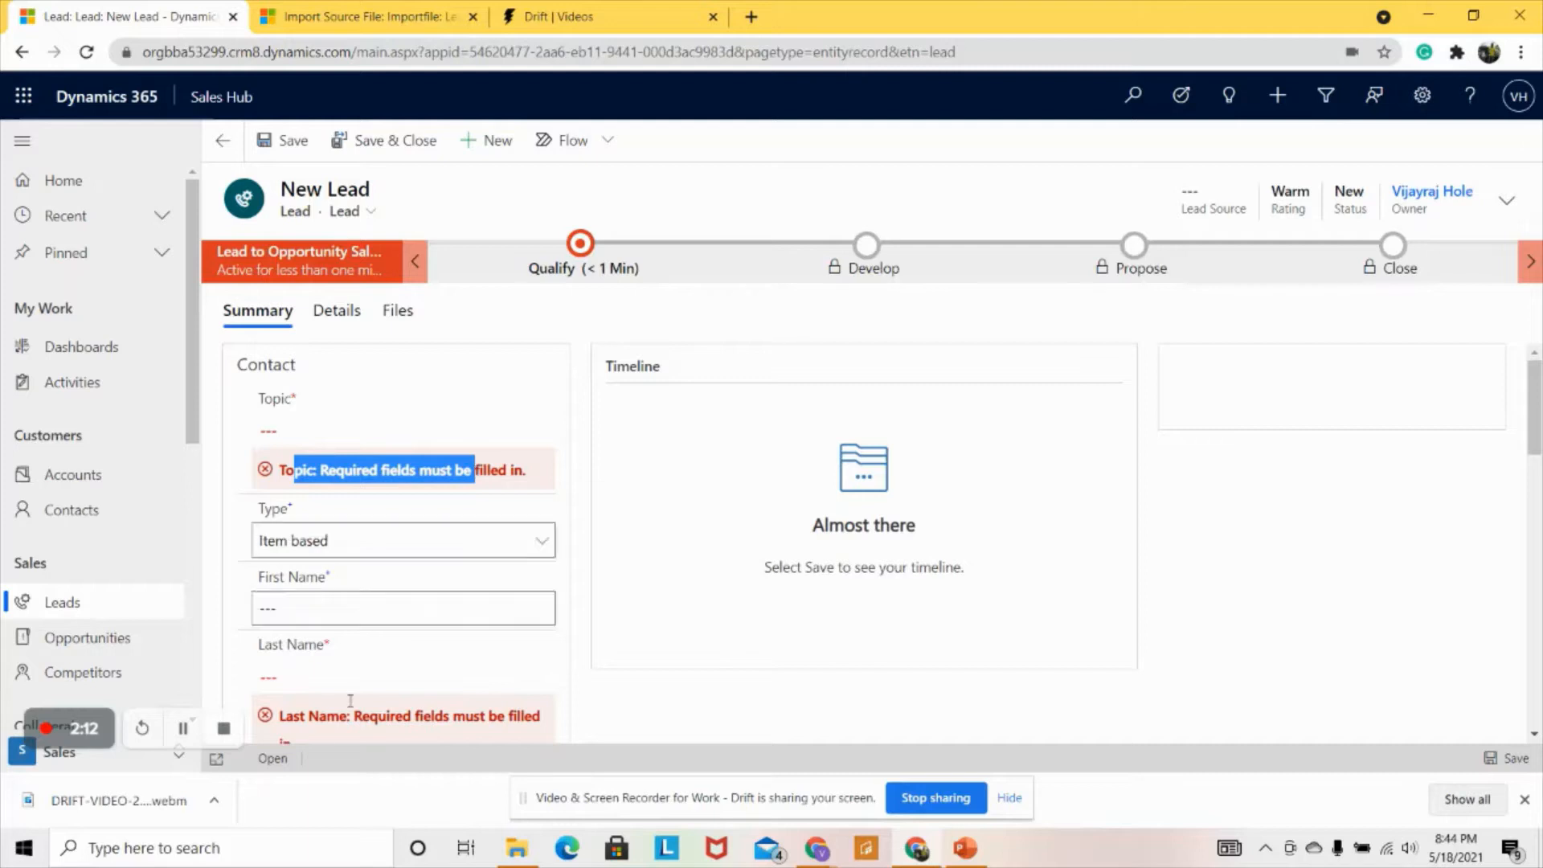
pyautogui.click(312, 434)
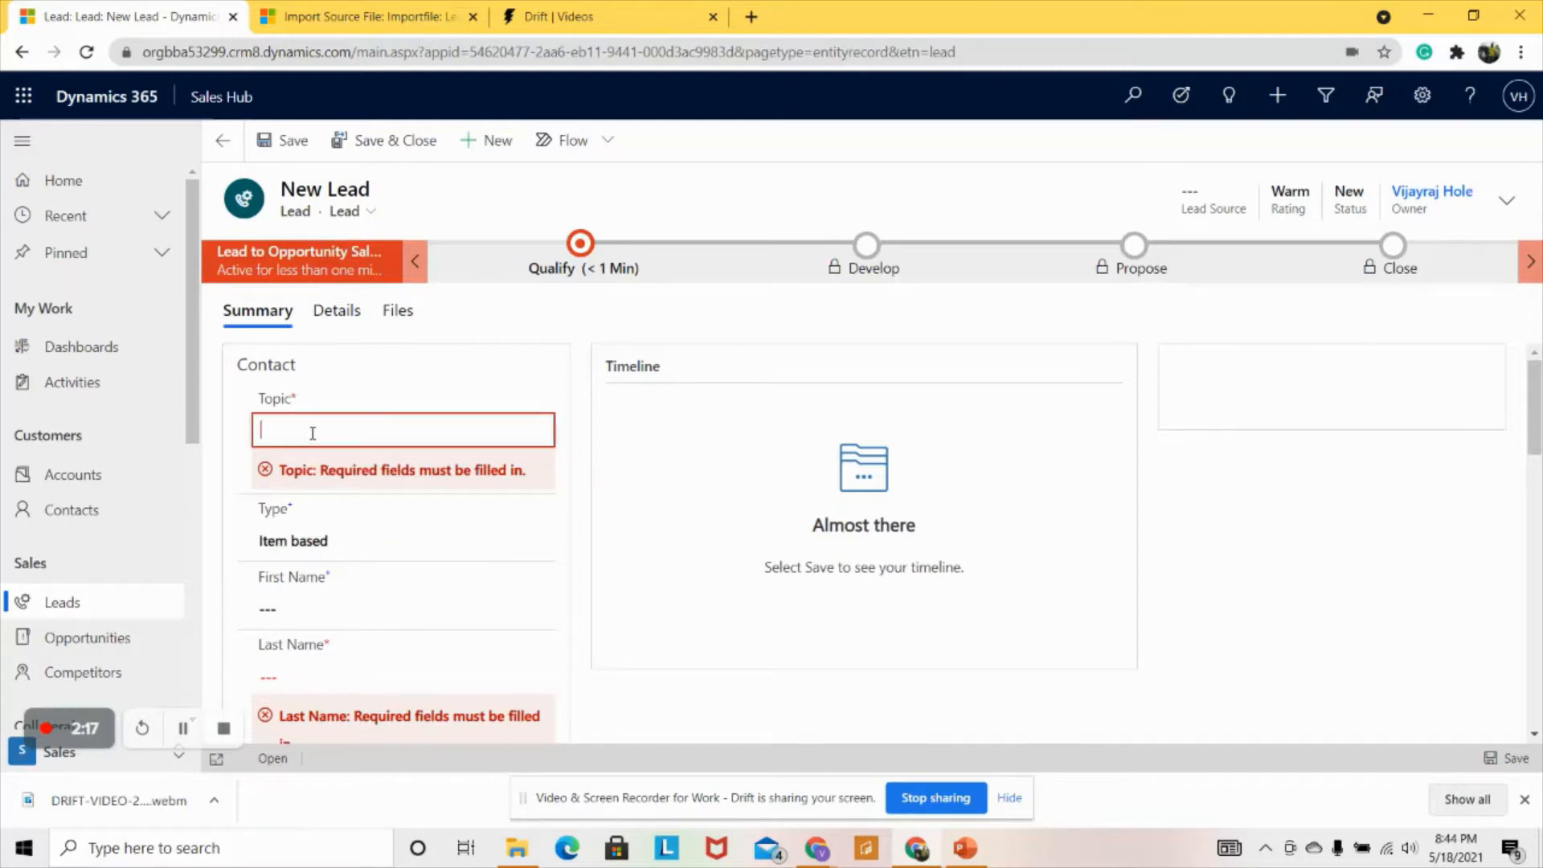
pyautogui.write('John')
pyautogui.moveTo(291, 429); pyautogui.dragTo(255, 425)
pyautogui.click(296, 427)
pyautogui.write('Requires More Laptops')
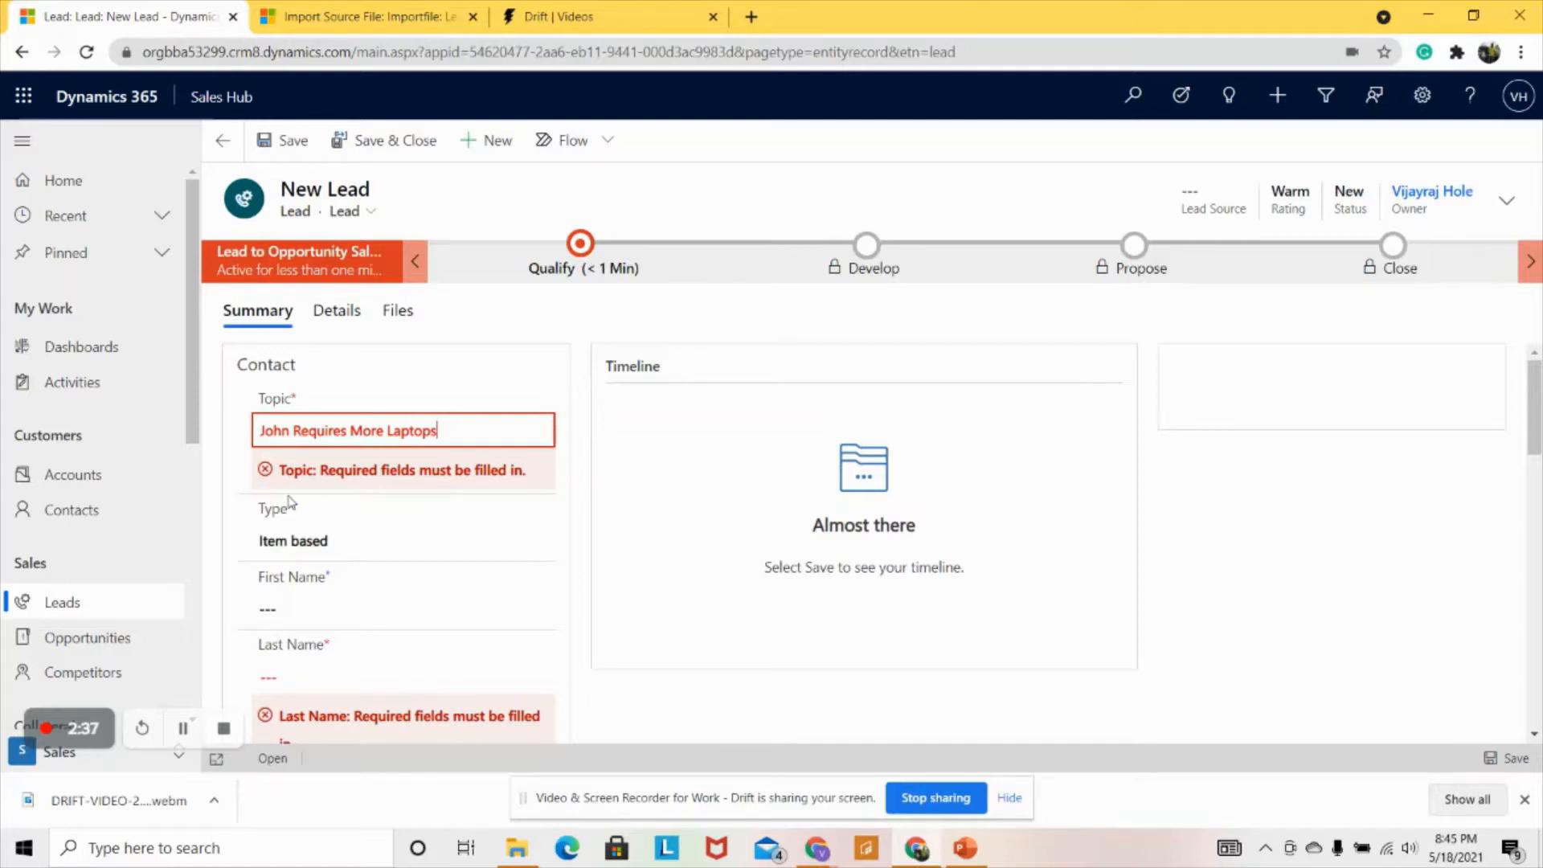
pyautogui.click(297, 540)
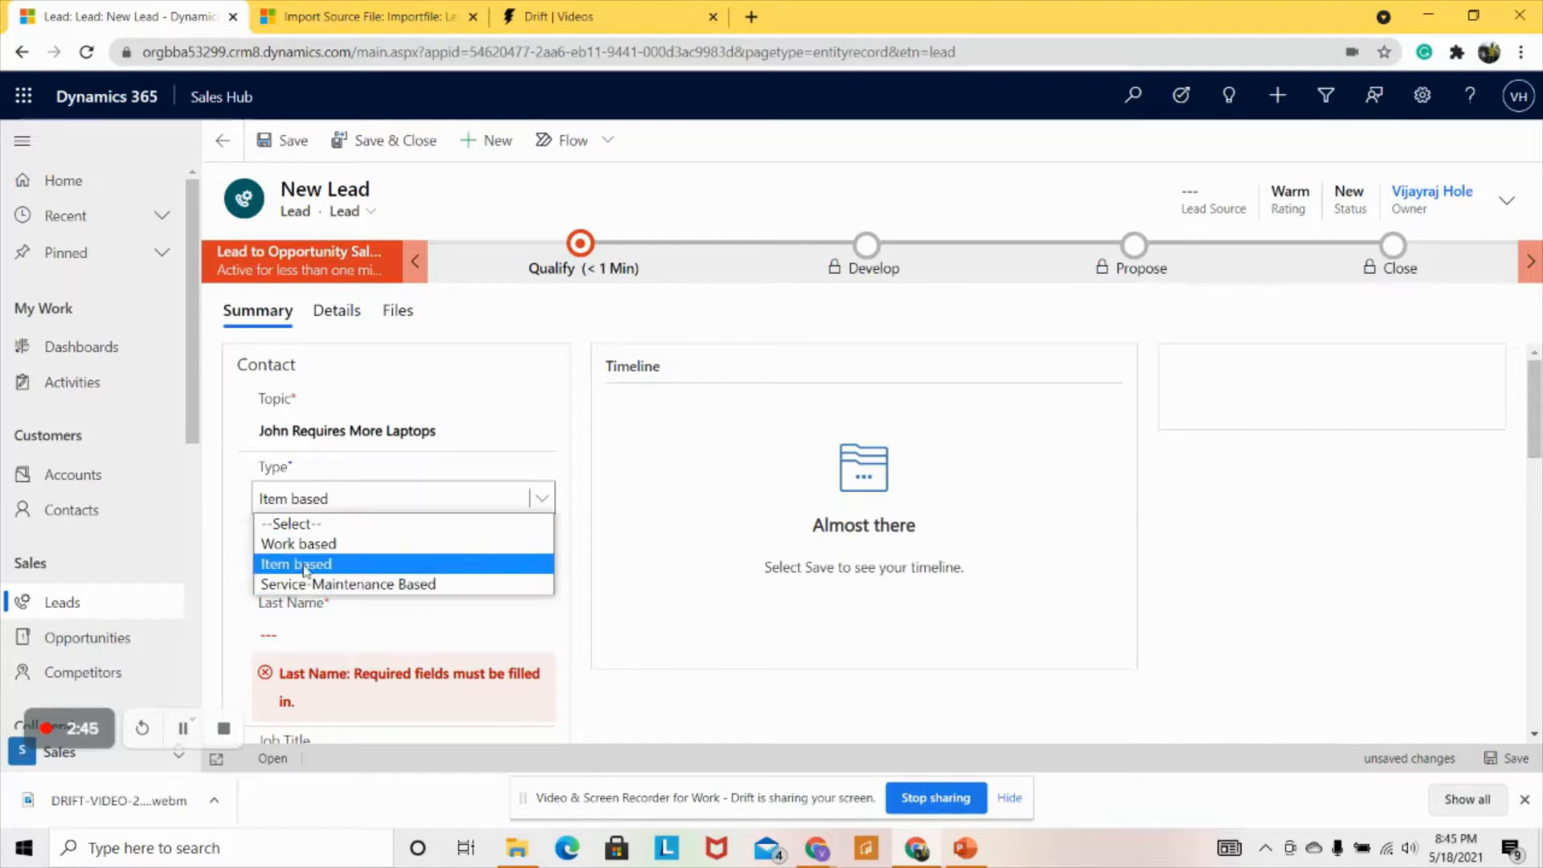
# - Keep the lead type Item based, enter the lead's first and last name, and set job title Manager
pyautogui.click(338, 563)
pyautogui.scroll(-1, 386, 491)
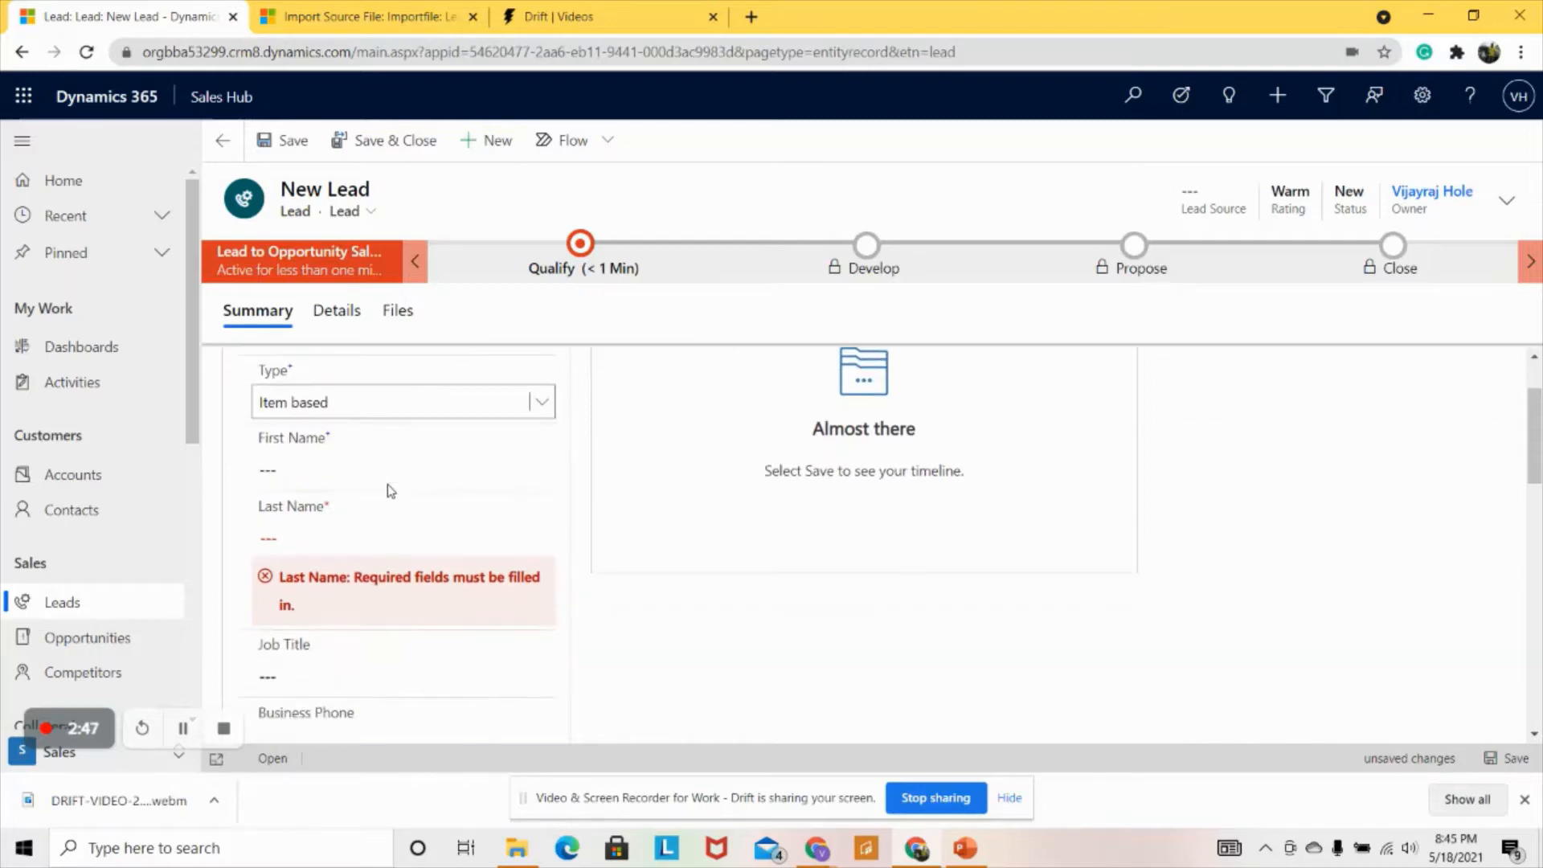
pyautogui.click(356, 474)
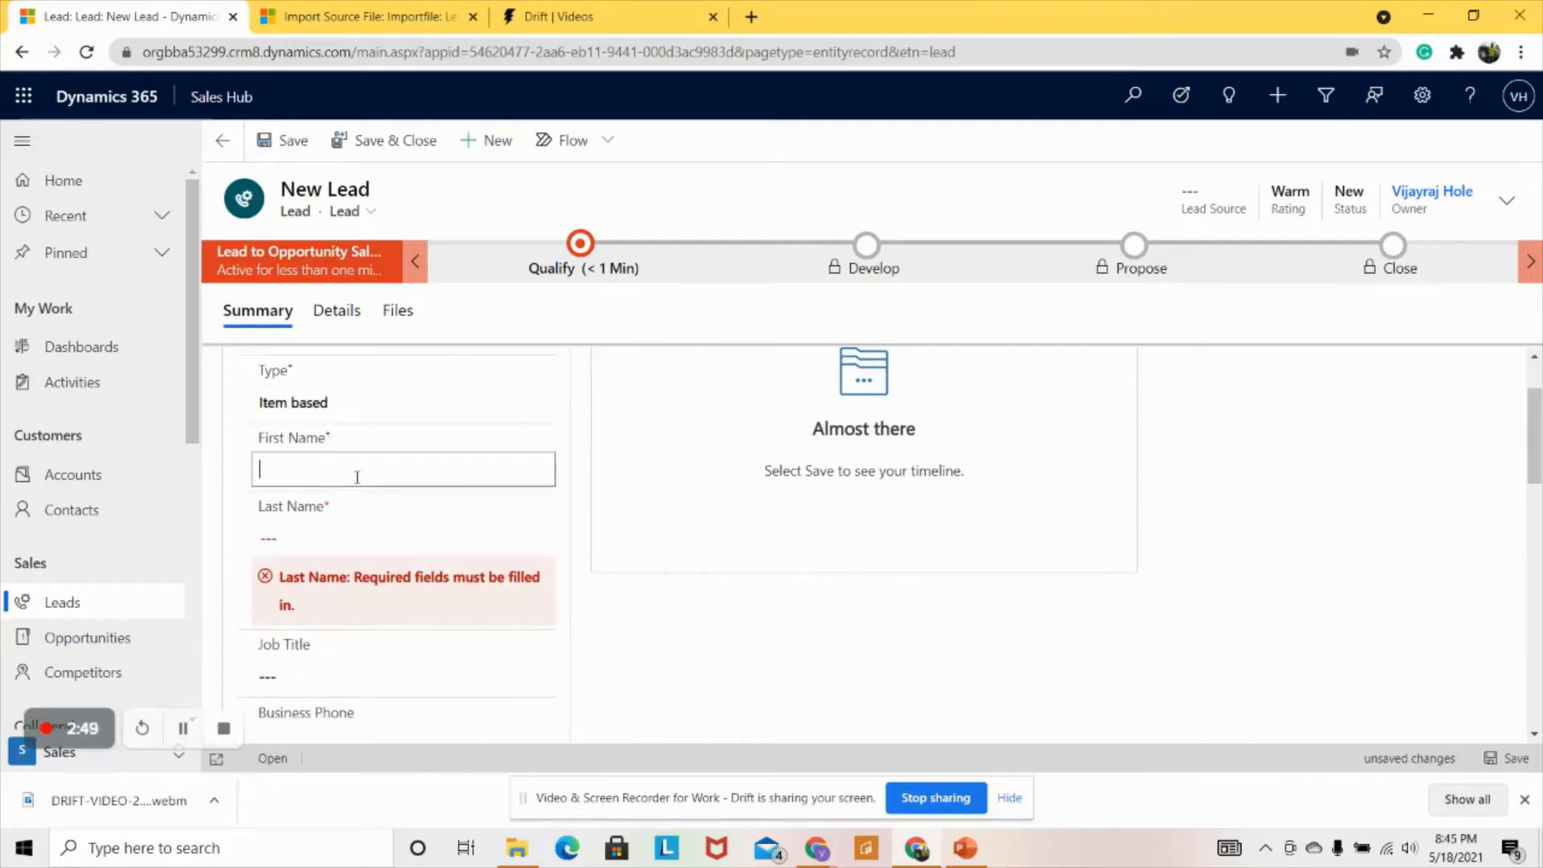
pyautogui.write('John')
pyautogui.click(346, 540)
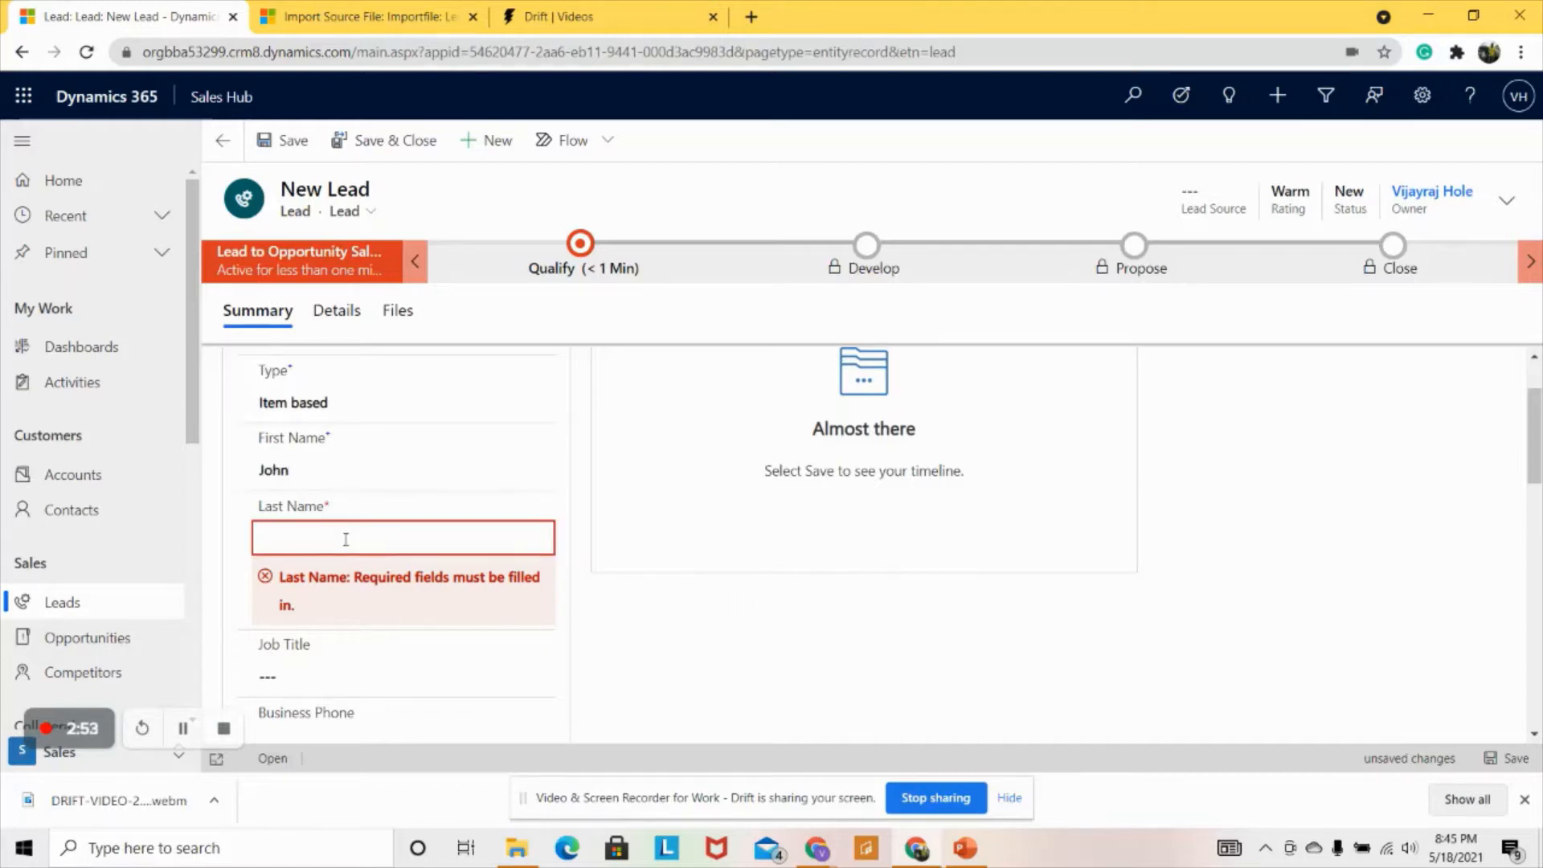
pyautogui.write('Doe')
pyautogui.click(344, 674)
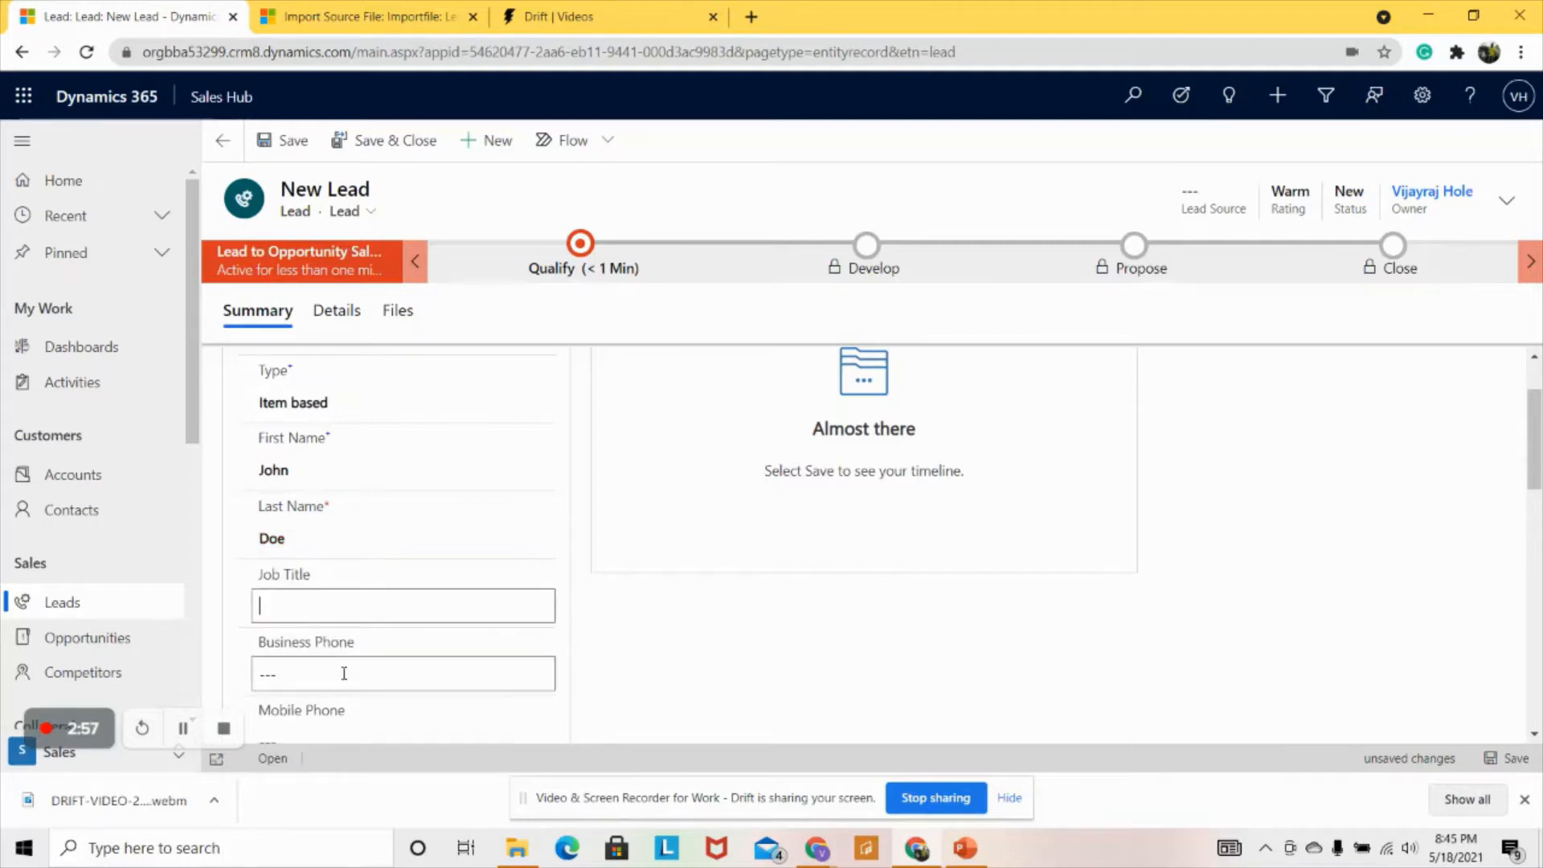
pyautogui.write('Manager')
# - Enter the business phone number, reuse it as the mobile phone, and add the lead's email address
pyautogui.scroll(-1, 386, 674)
pyautogui.click(356, 574)
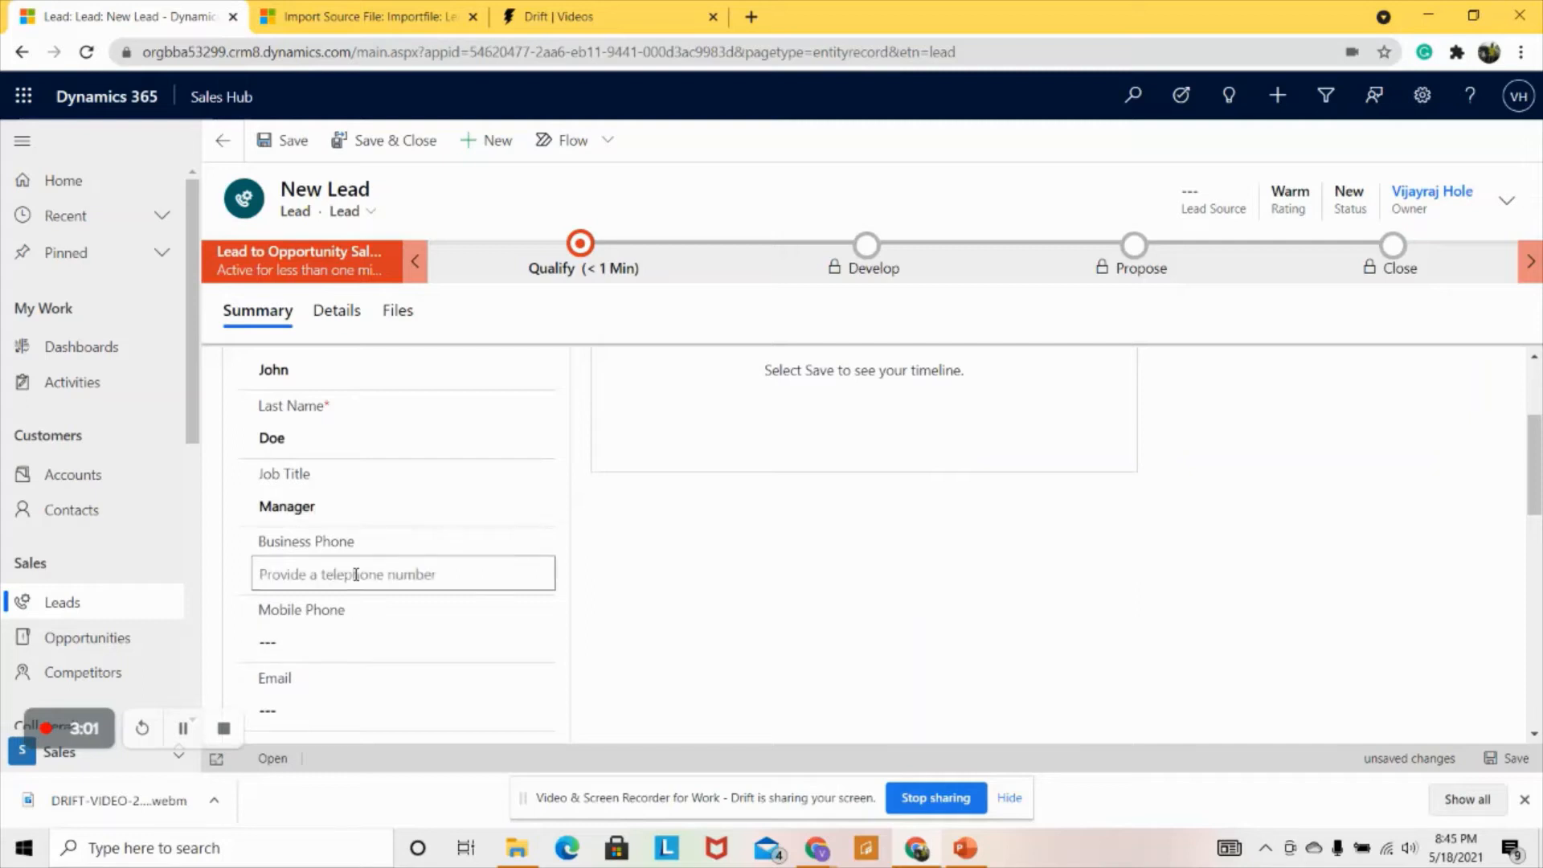
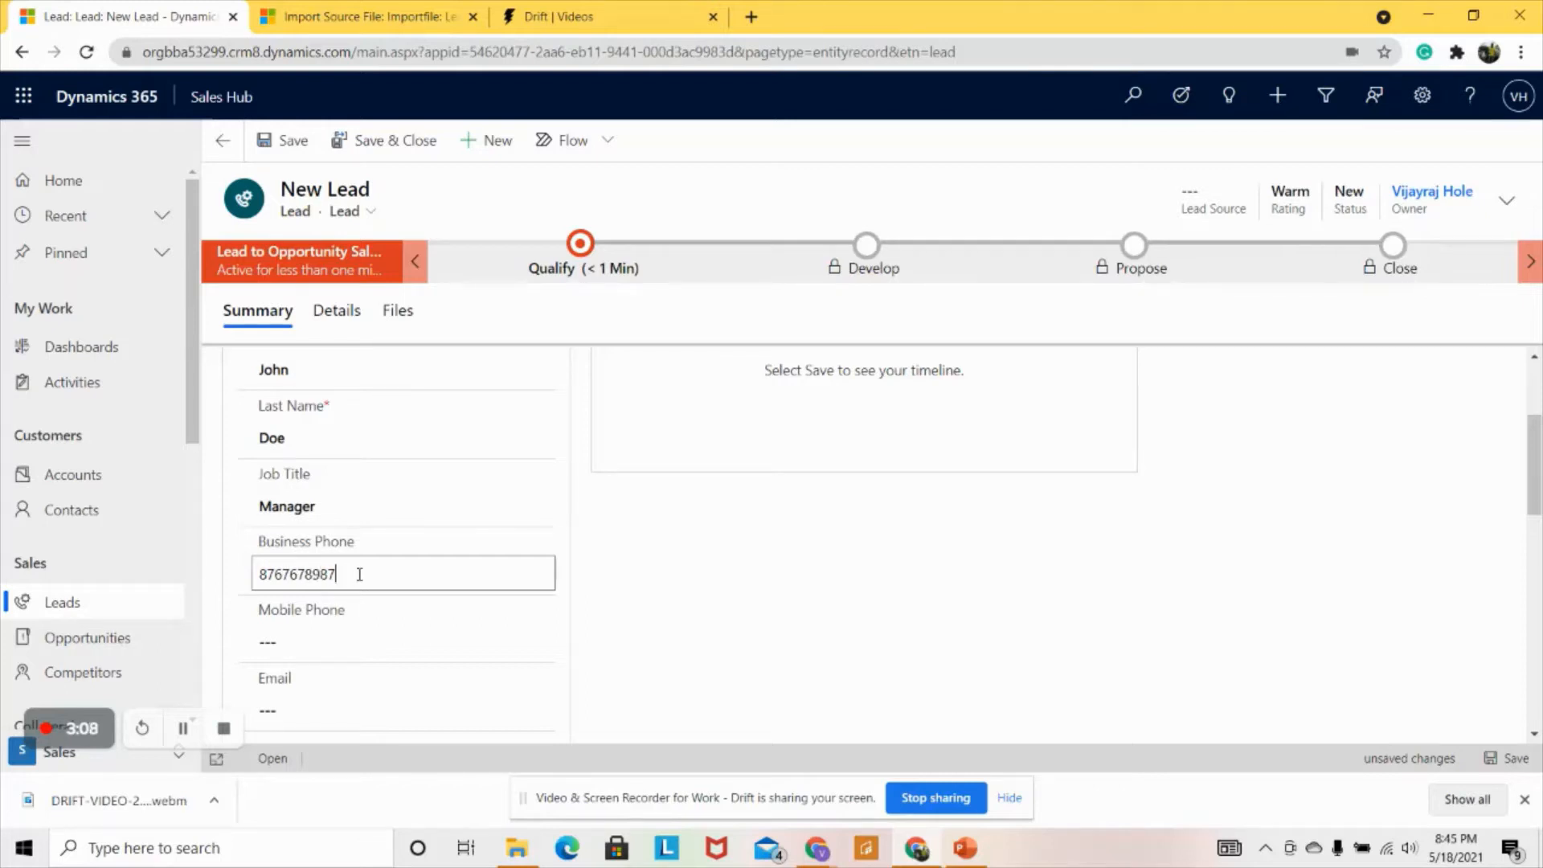
pyautogui.doubleClick(359, 574)
pyautogui.hotkey('ctrl', 'c')
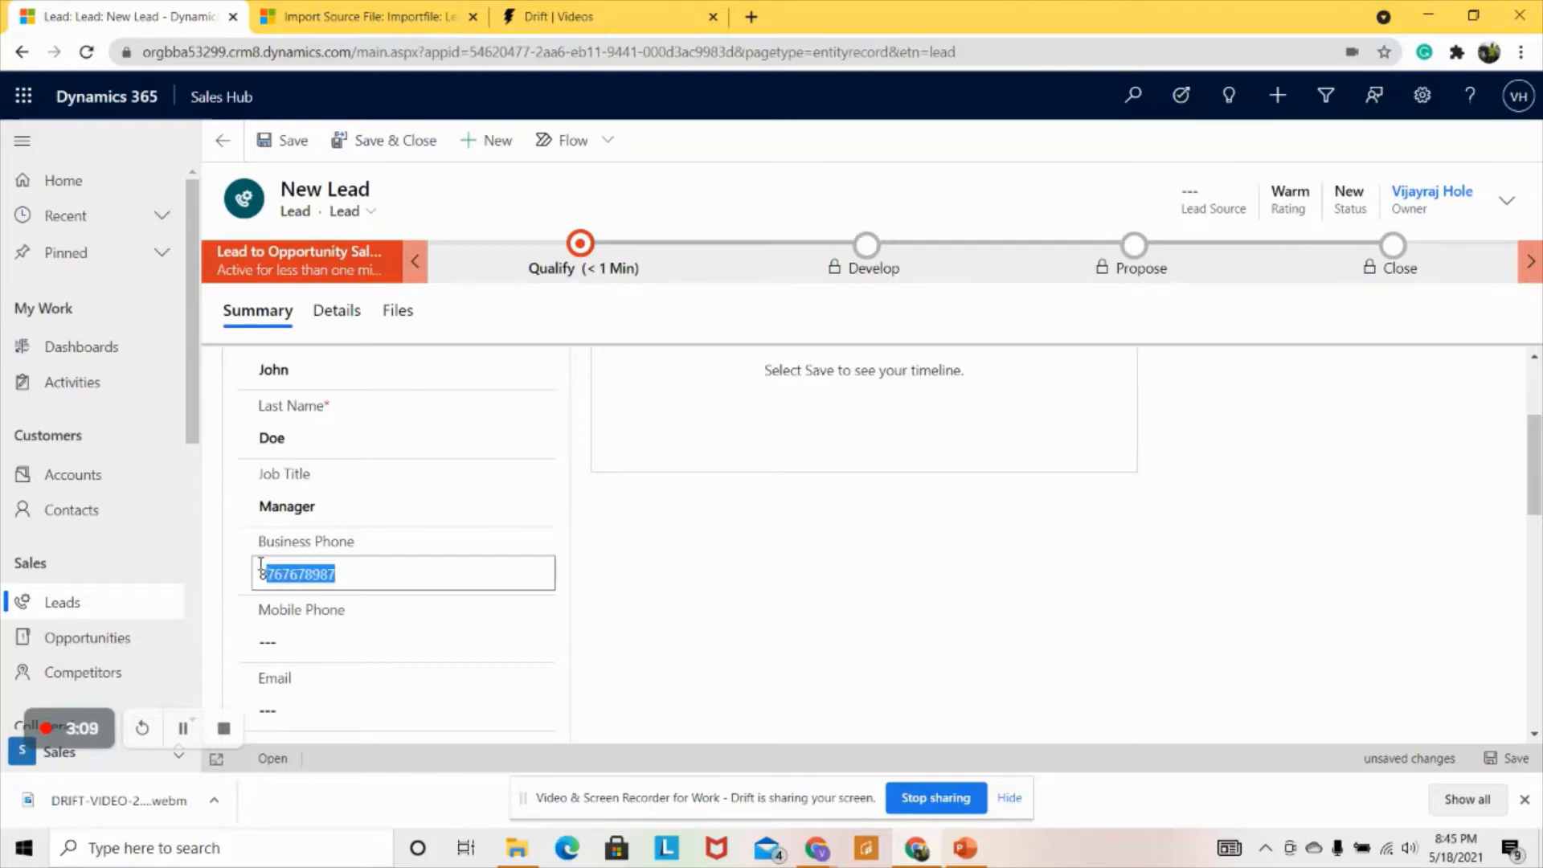
pyautogui.click(361, 651)
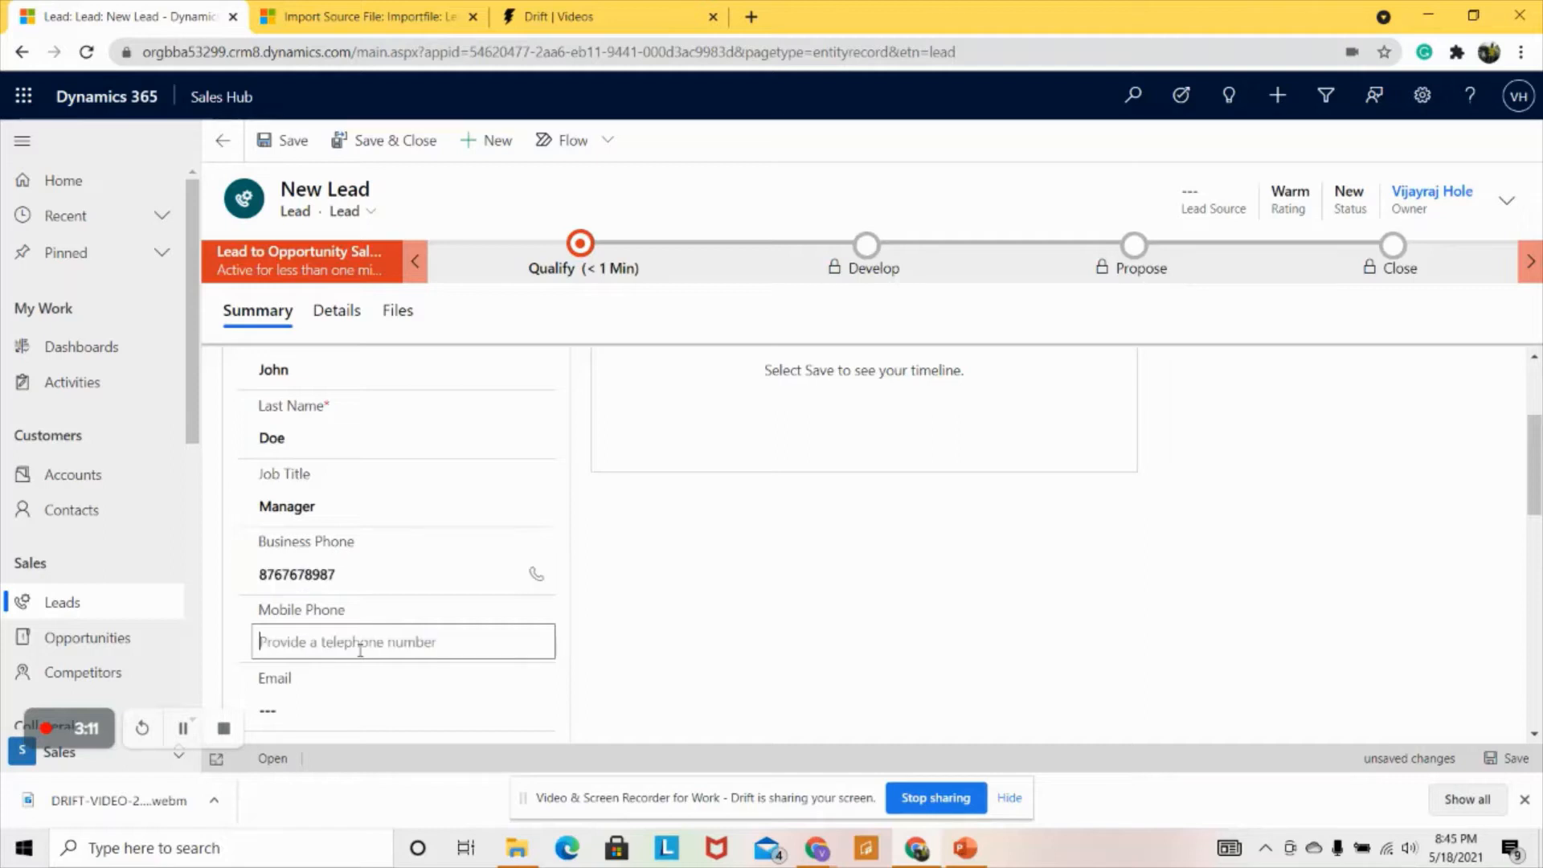
pyautogui.hotkey('ctrl', 'v')
pyautogui.click(334, 702)
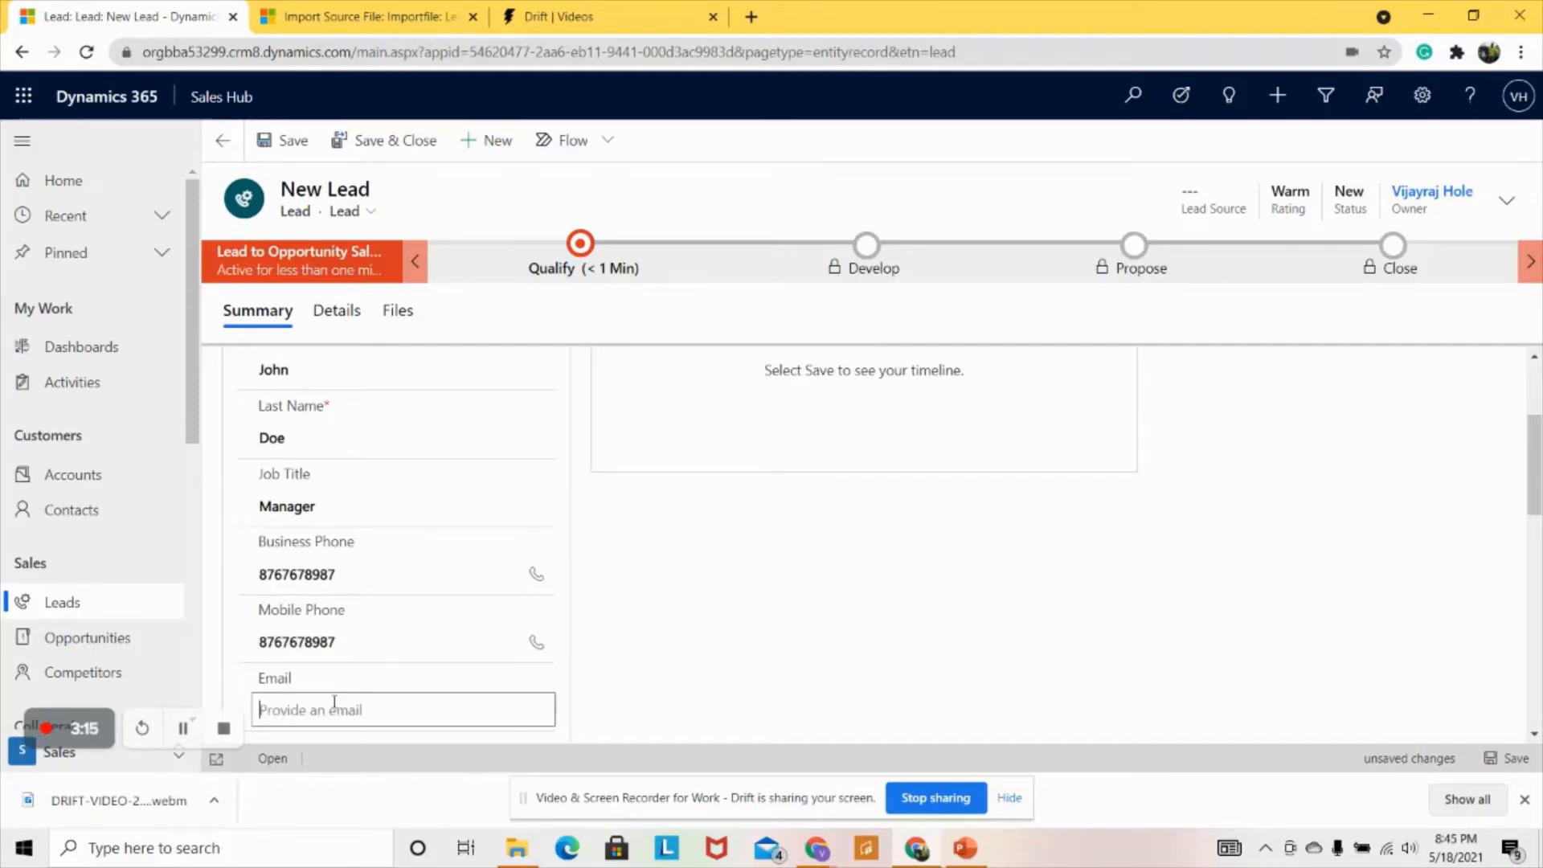
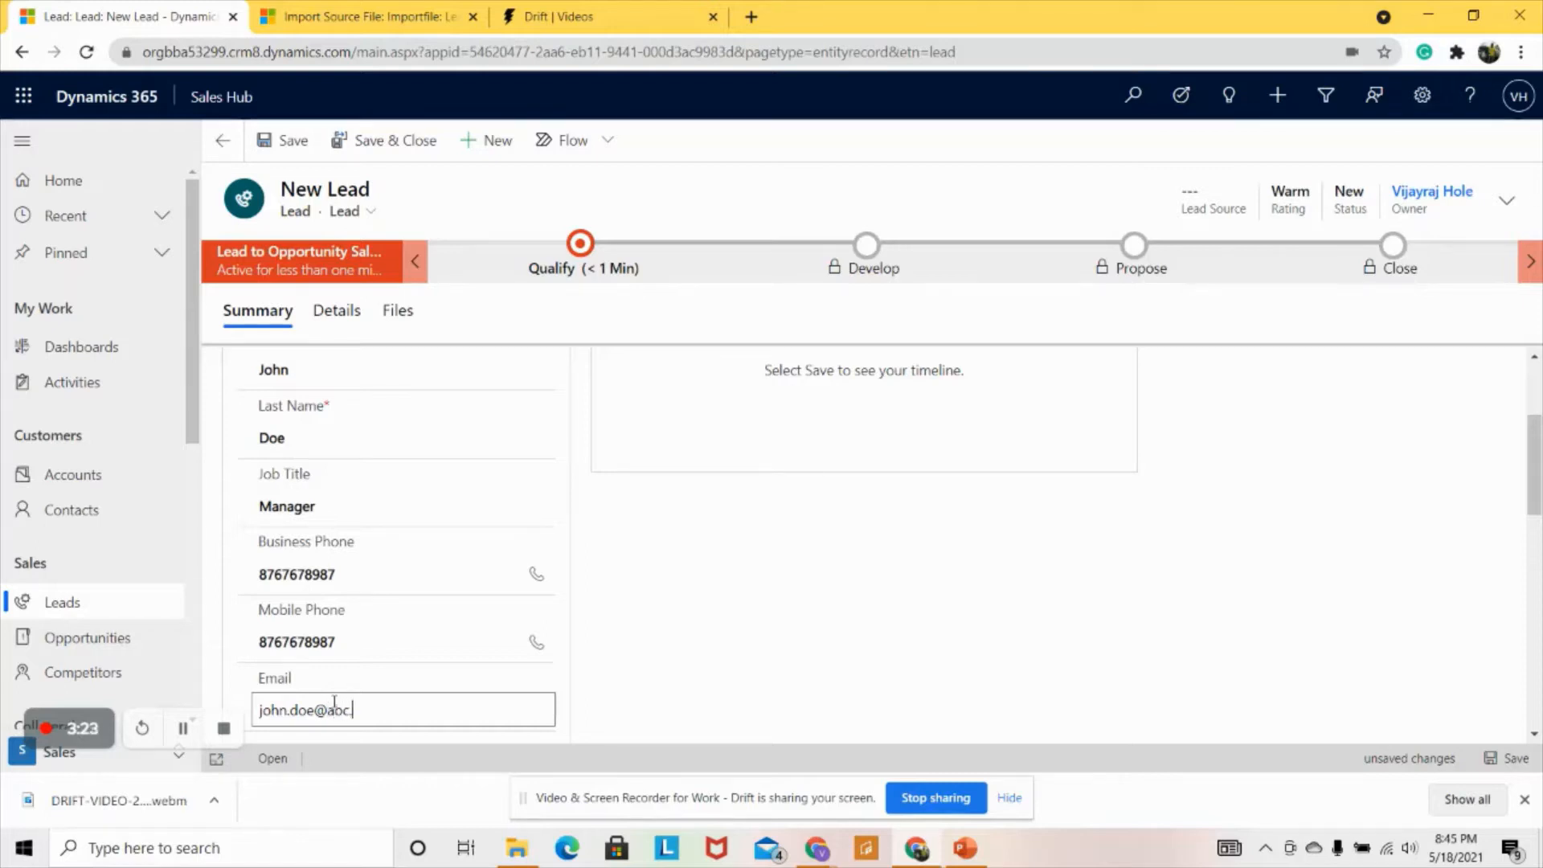
pyautogui.scroll(-3, 384, 607)
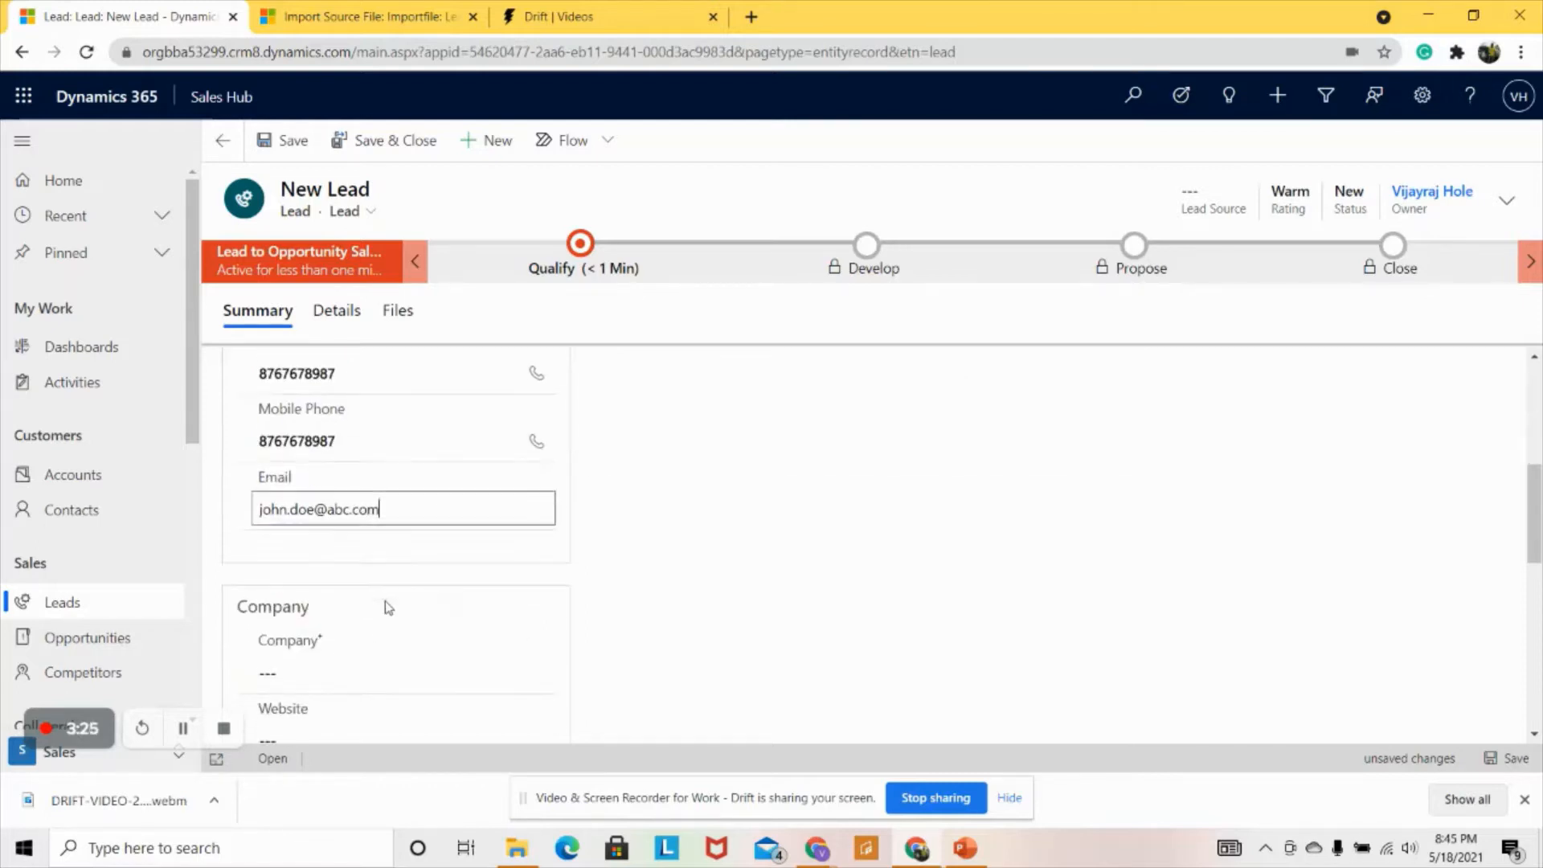
# - Look over the Company and address fields, then Save & Close the laptops lead
pyautogui.scroll(-2, 392, 614)
pyautogui.click(373, 479)
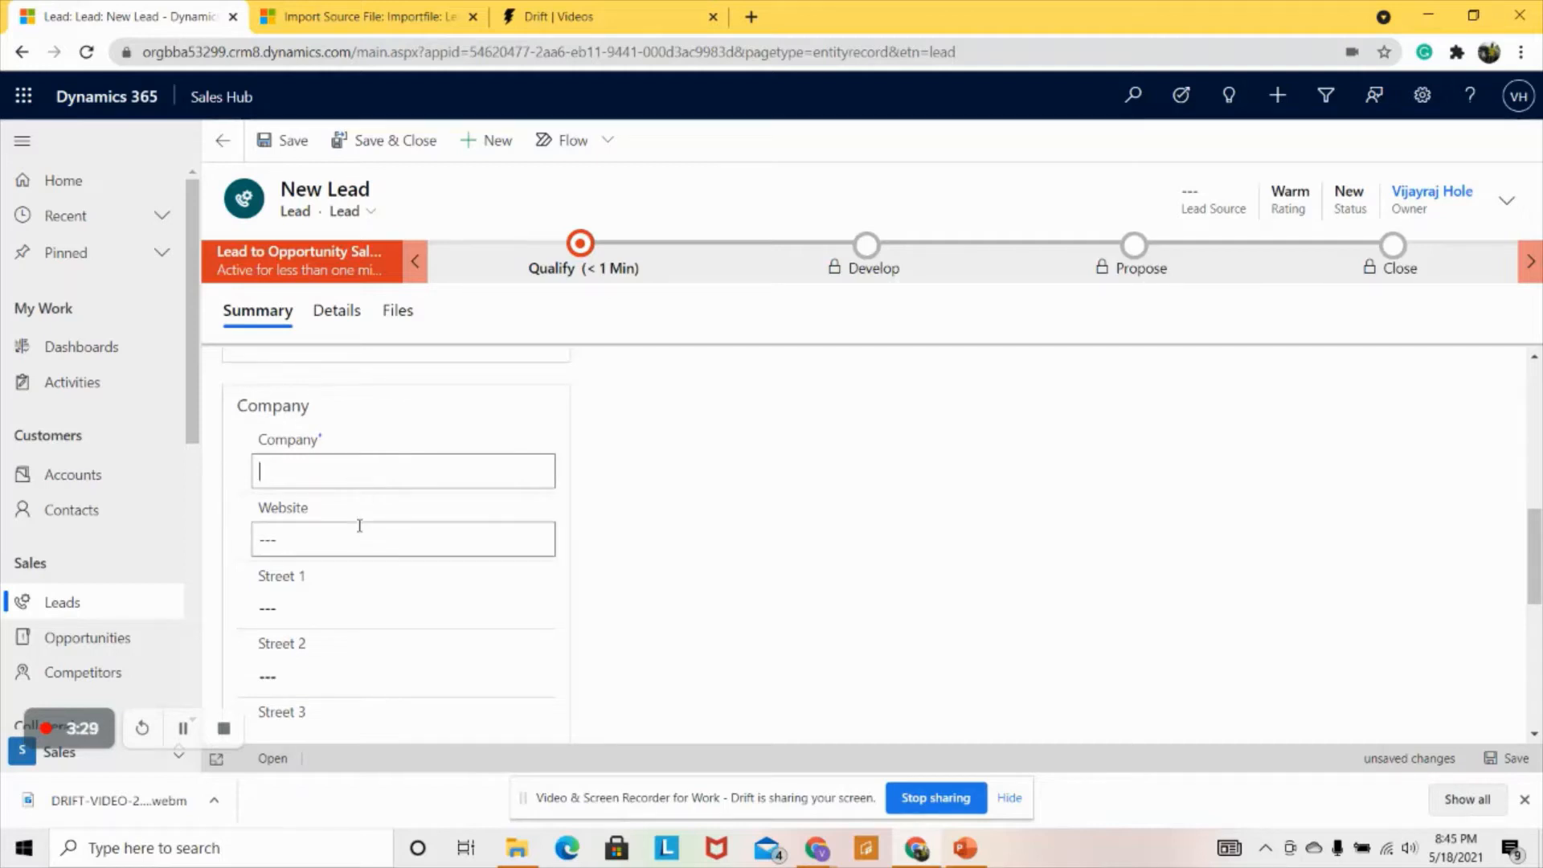
pyautogui.scroll(-5, 354, 609)
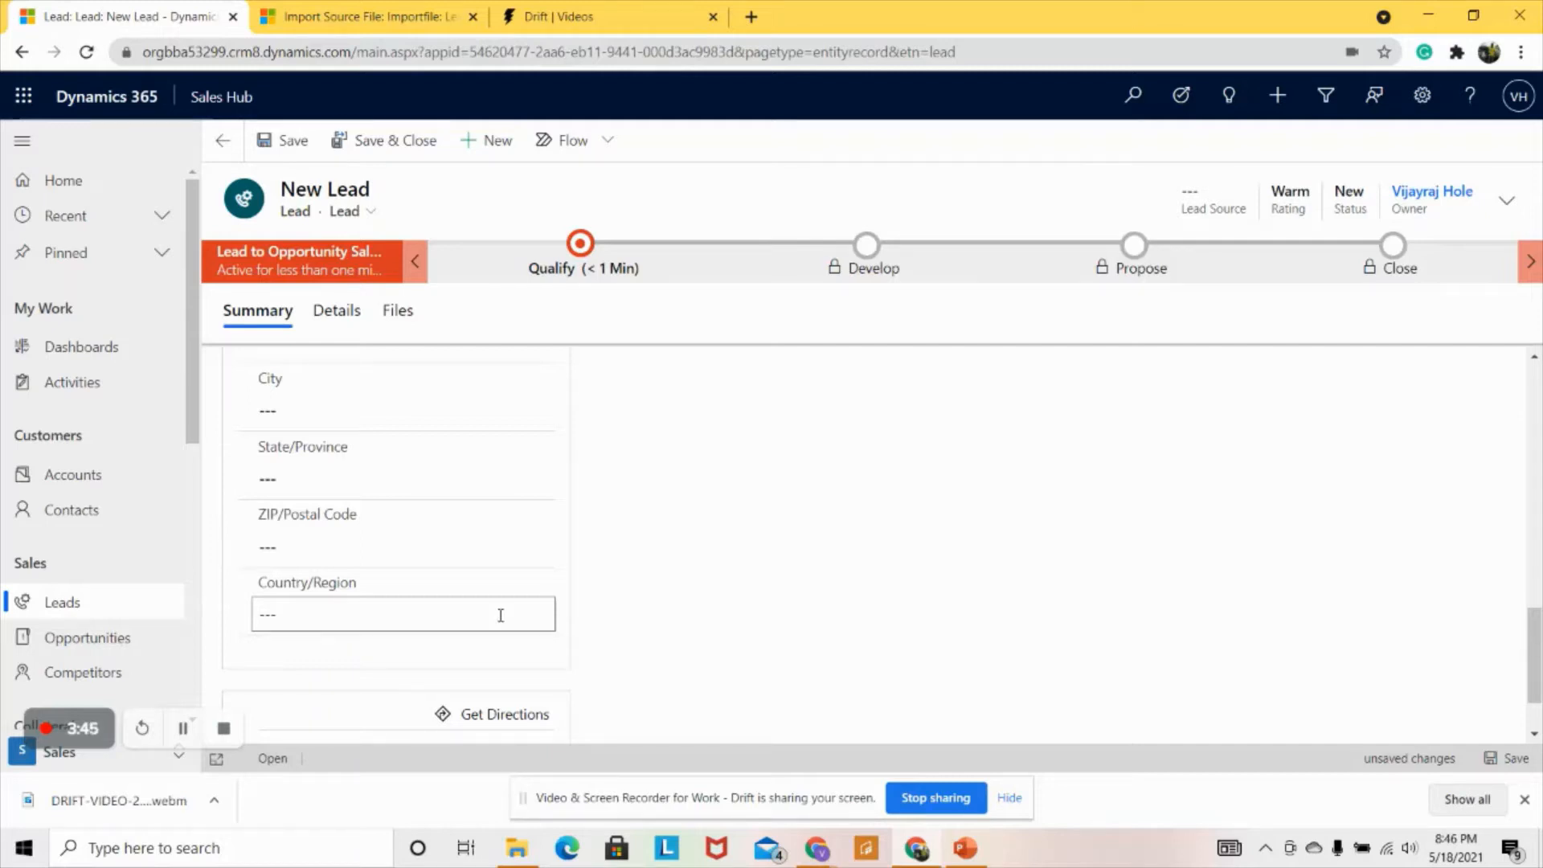
pyautogui.scroll(10, 563, 588)
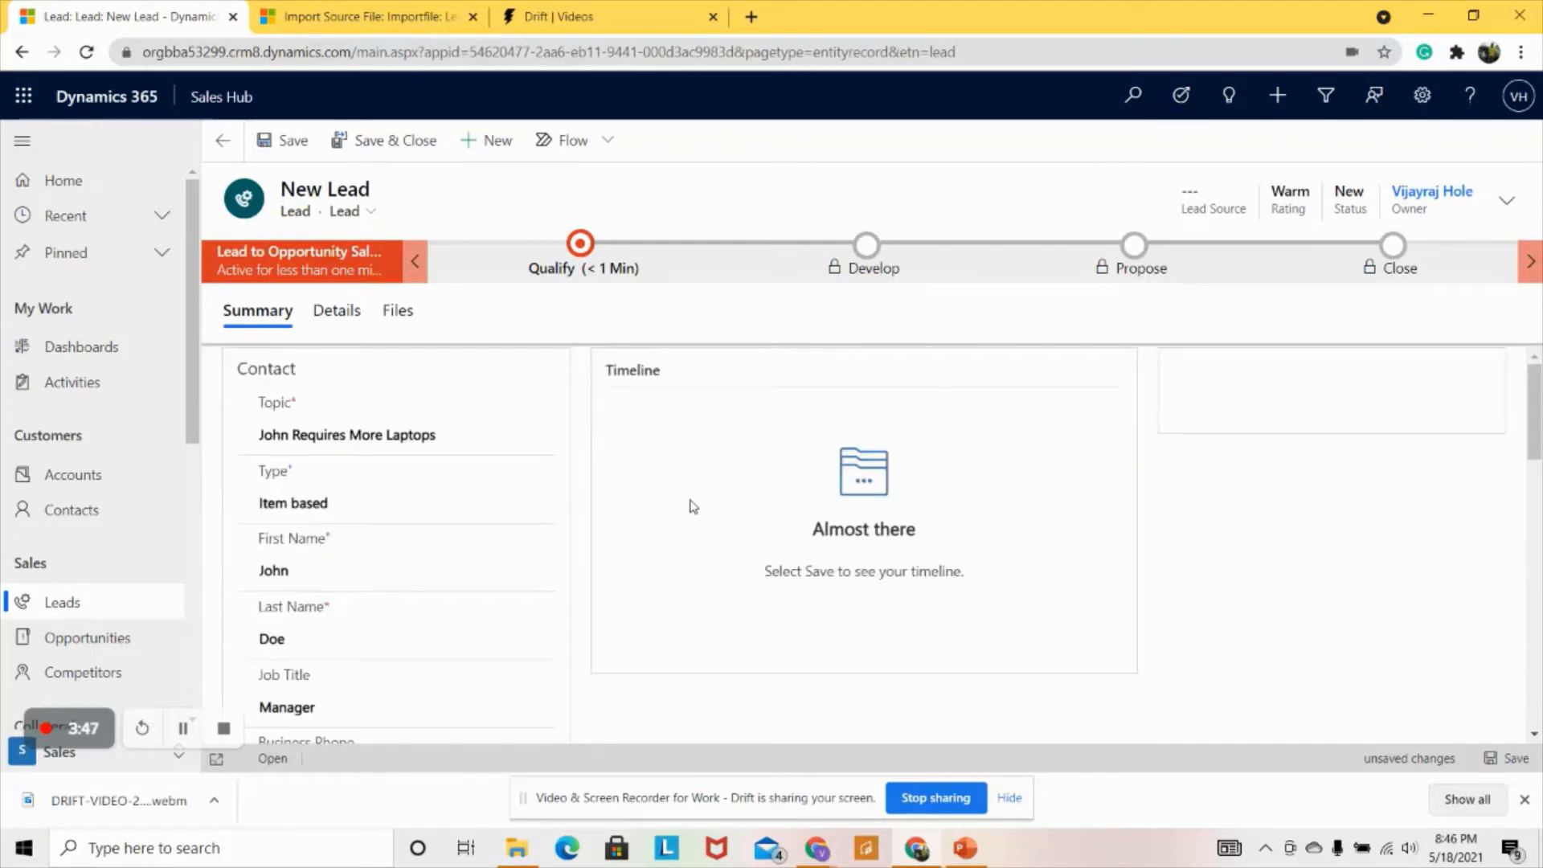
pyautogui.click(364, 155)
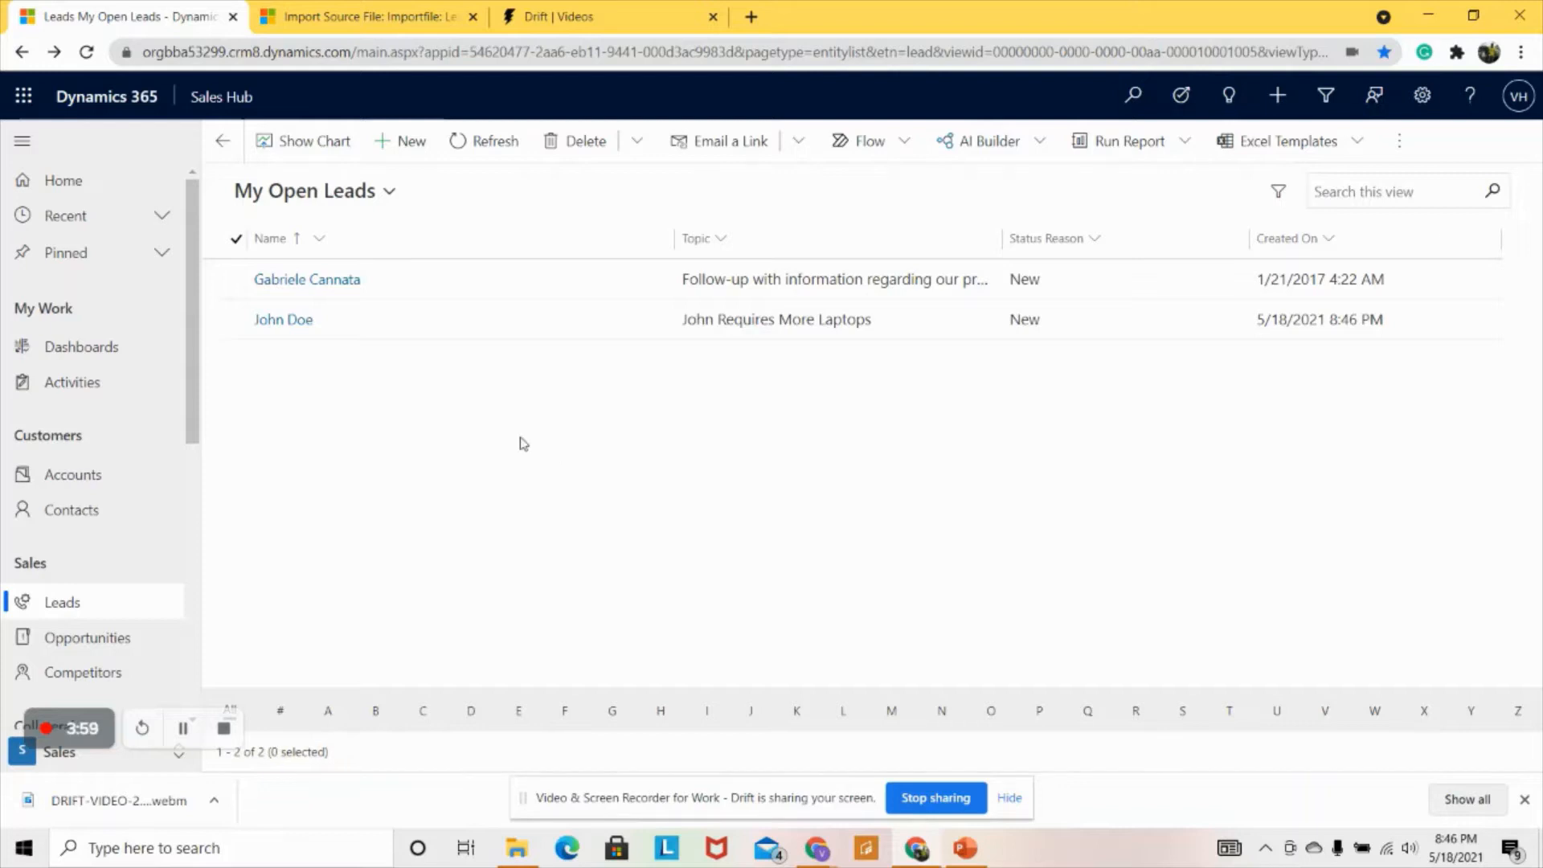
pyautogui.click(237, 320)
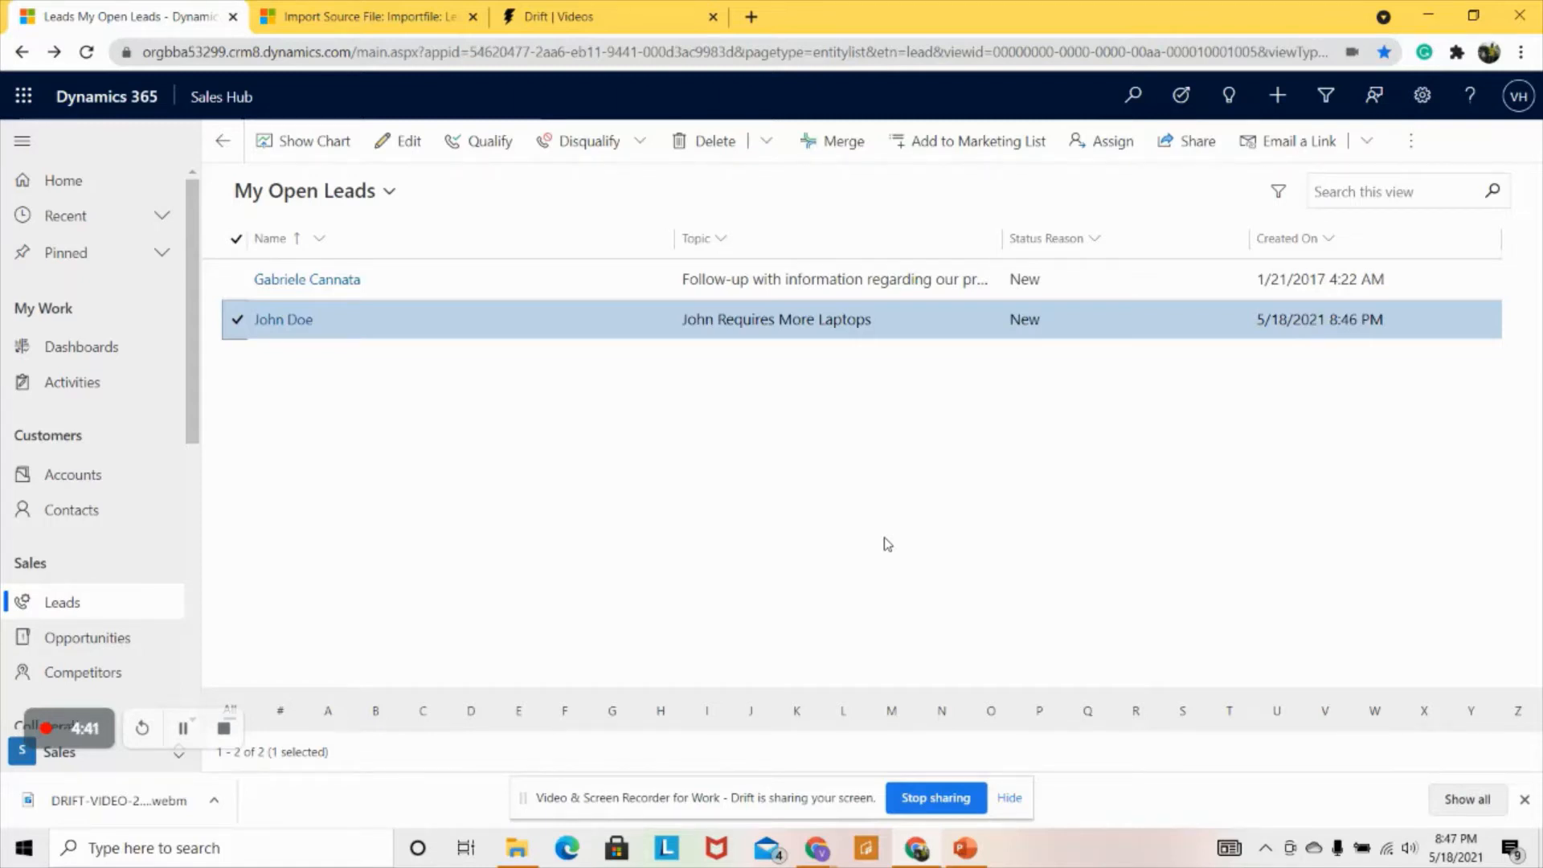
pyautogui.click(222, 729)
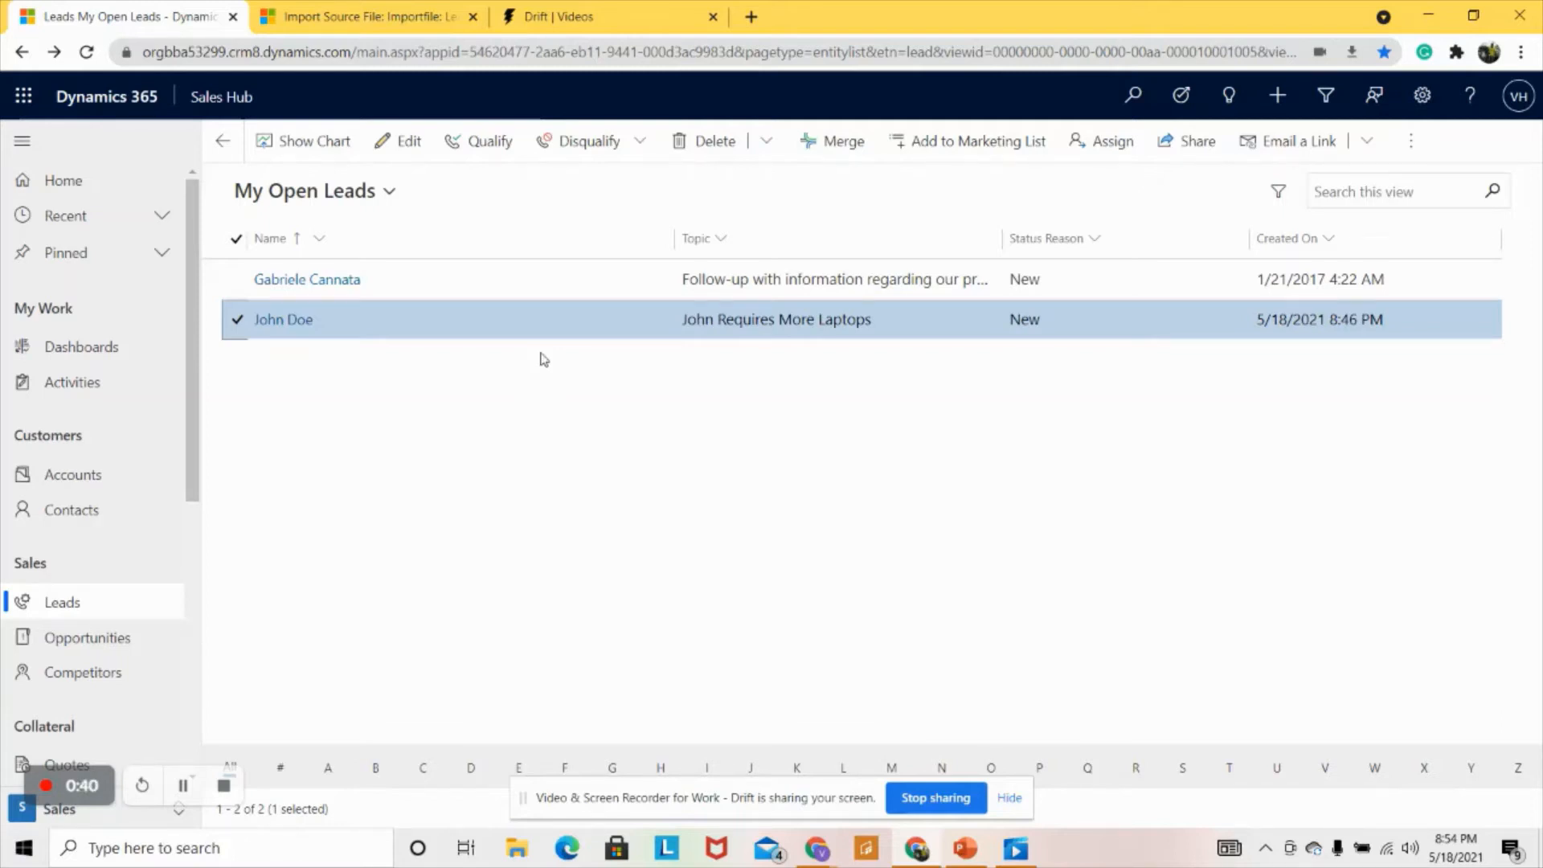
# - Open Lead.xlsx from the Downloads folder in File Explorer
pyautogui.click(517, 848)
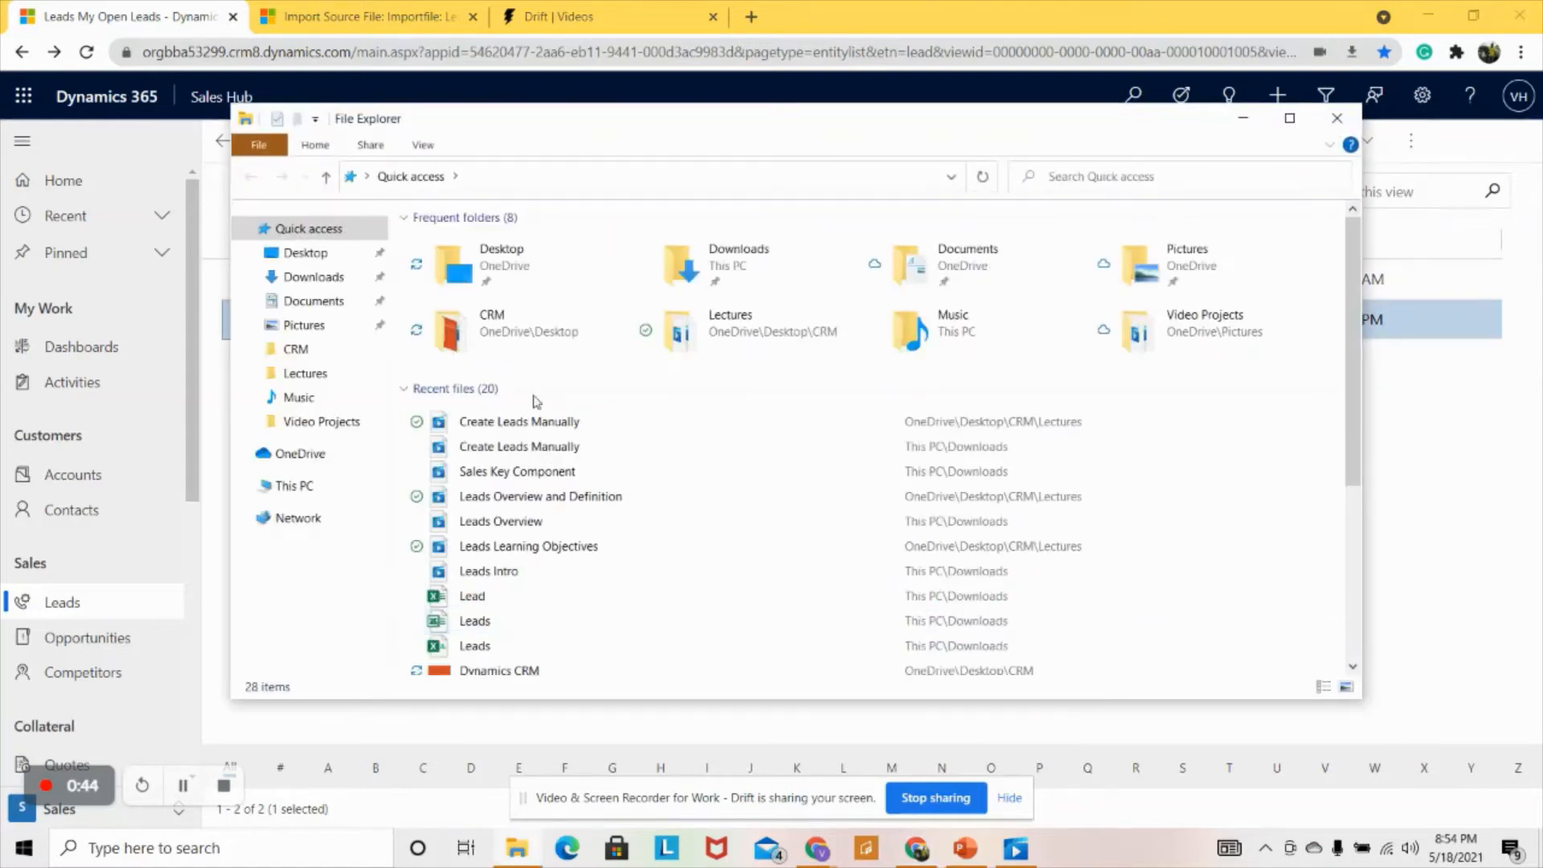
pyautogui.click(310, 277)
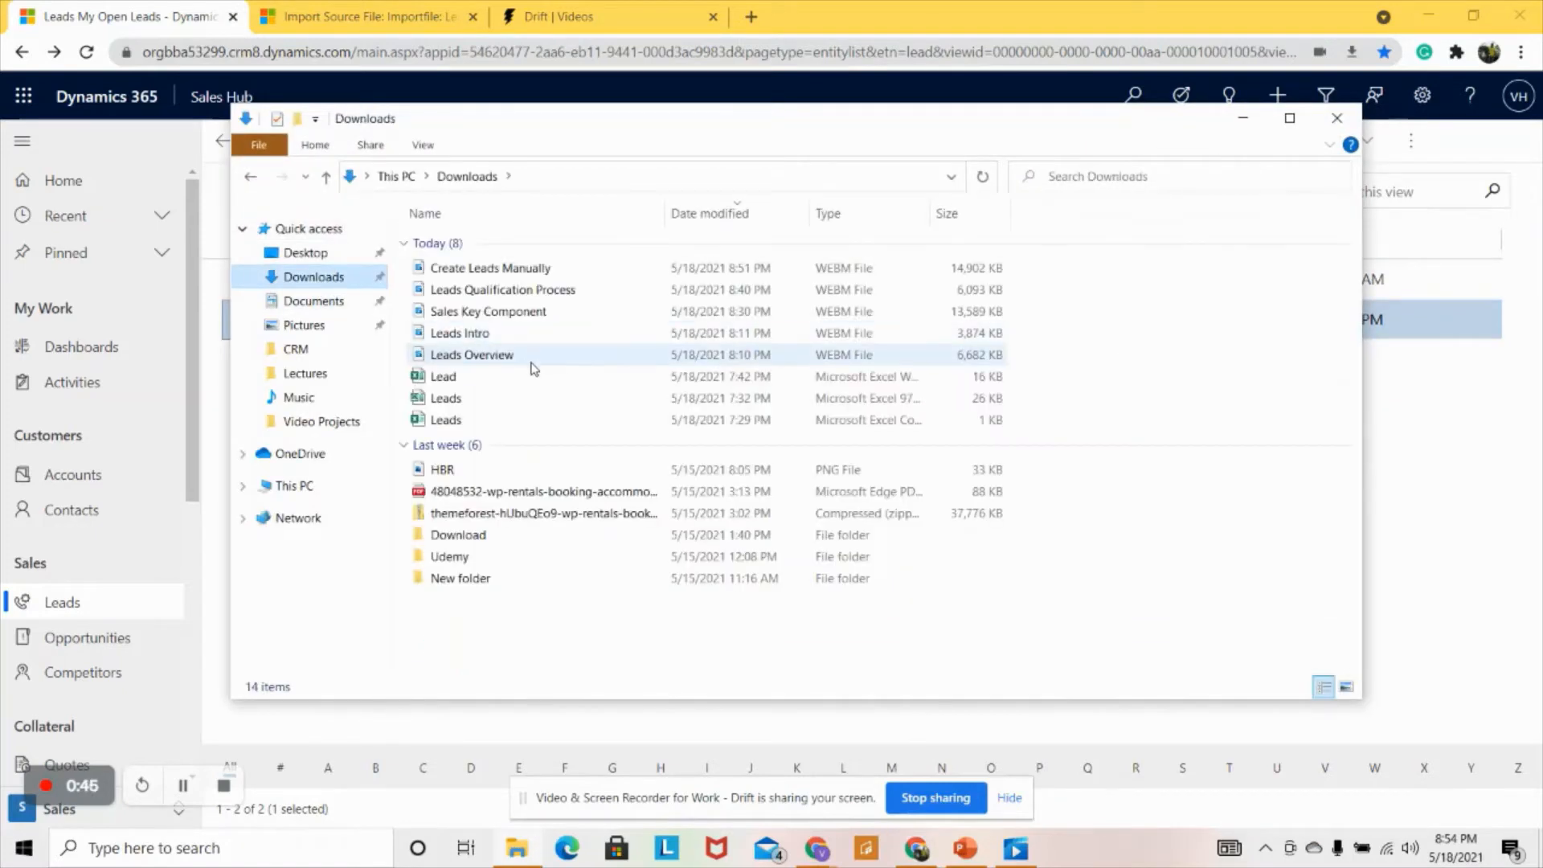
pyautogui.doubleClick(444, 377)
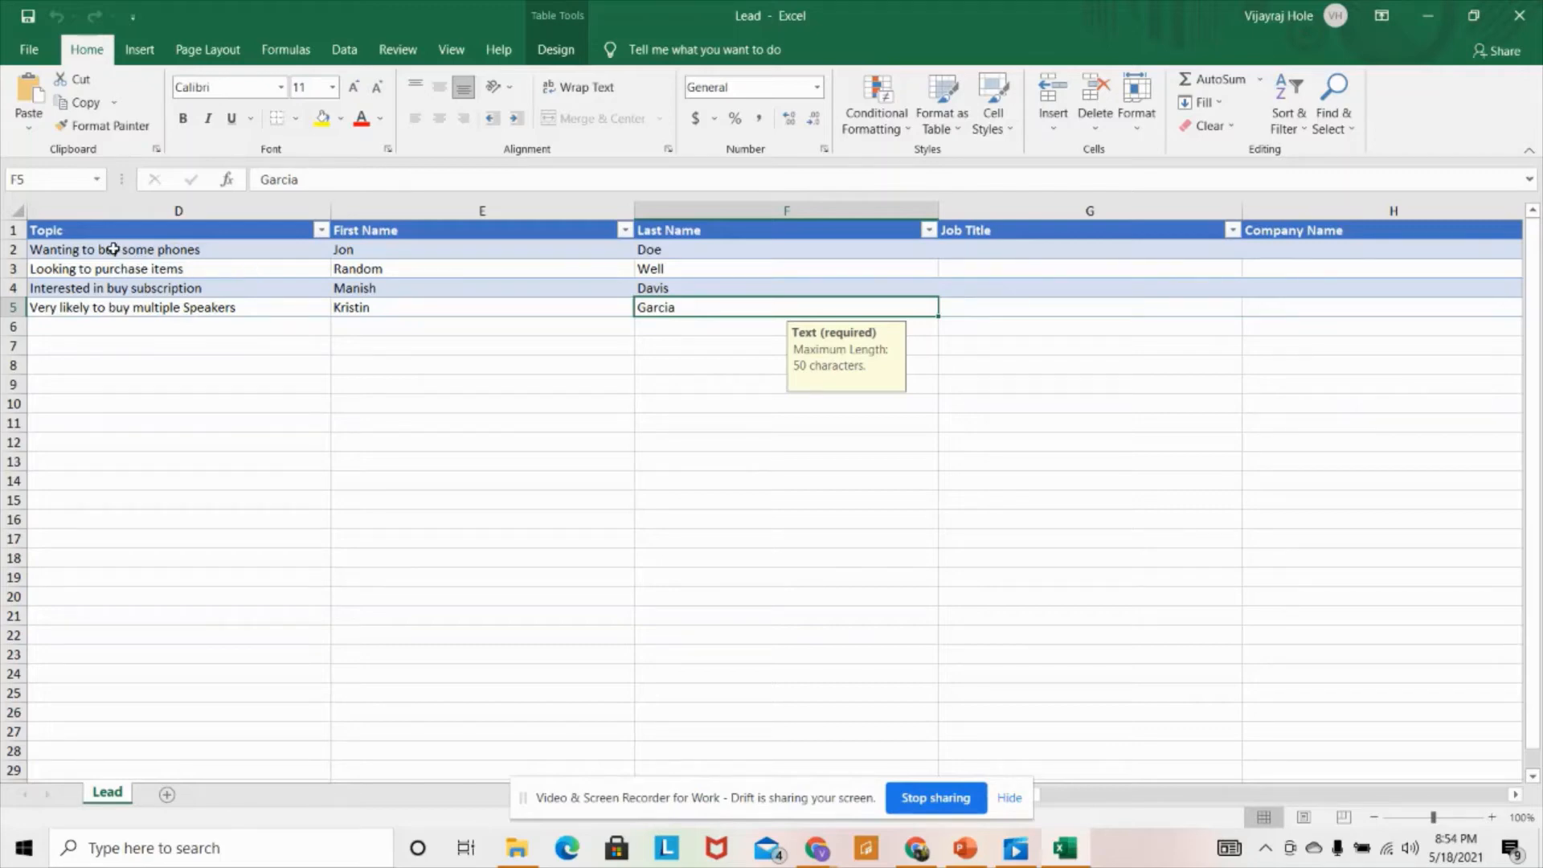
# - Inspect the four leads' Topic, First Name and Last Name values, then the remaining columns
pyautogui.moveTo(112, 249); pyautogui.dragTo(124, 290)
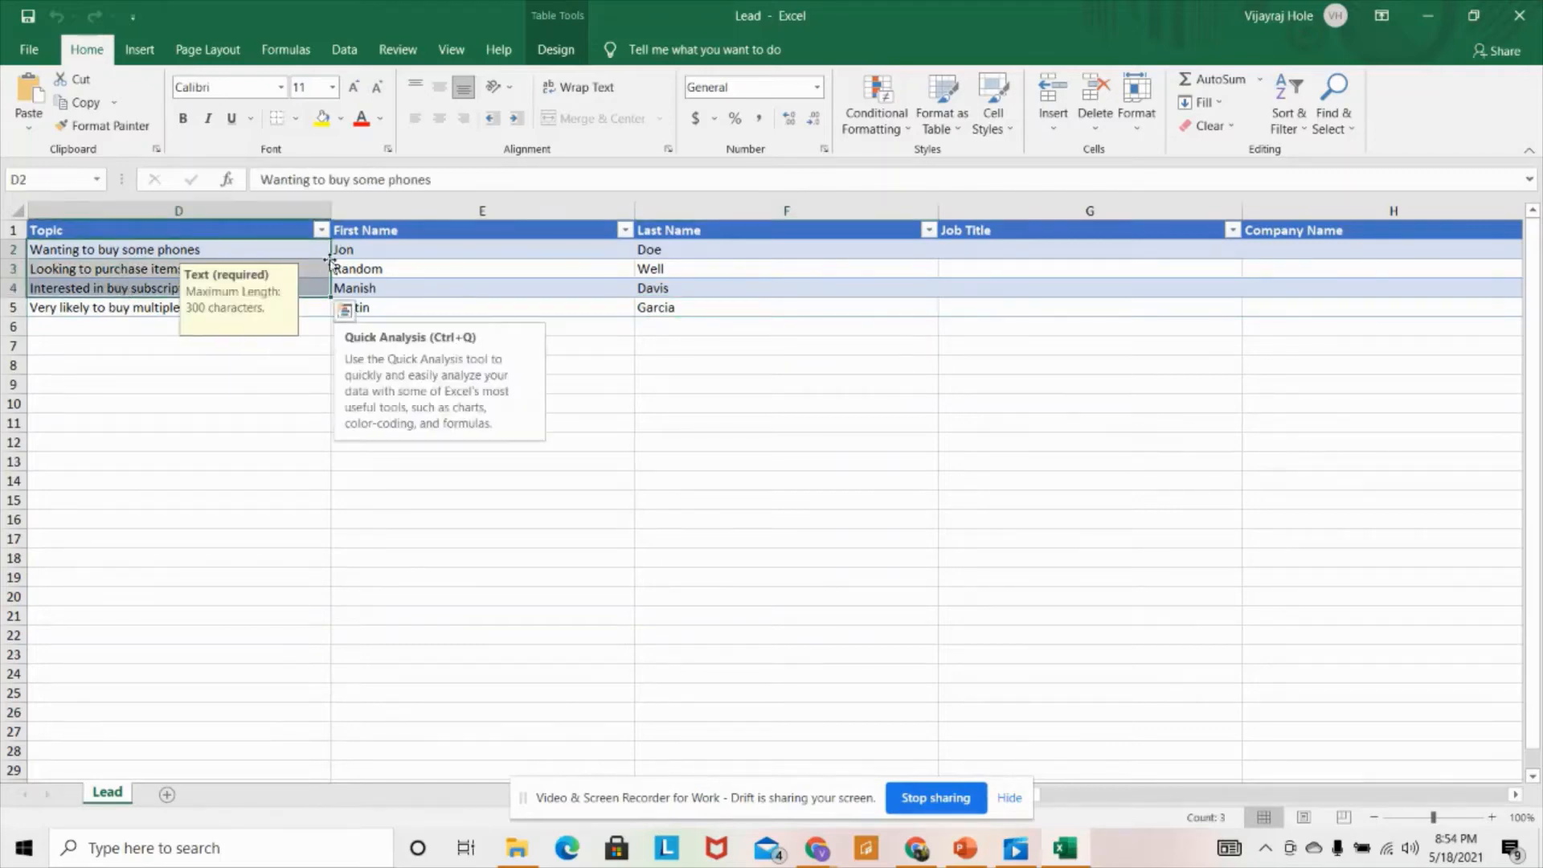
pyautogui.moveTo(369, 250); pyautogui.dragTo(368, 303)
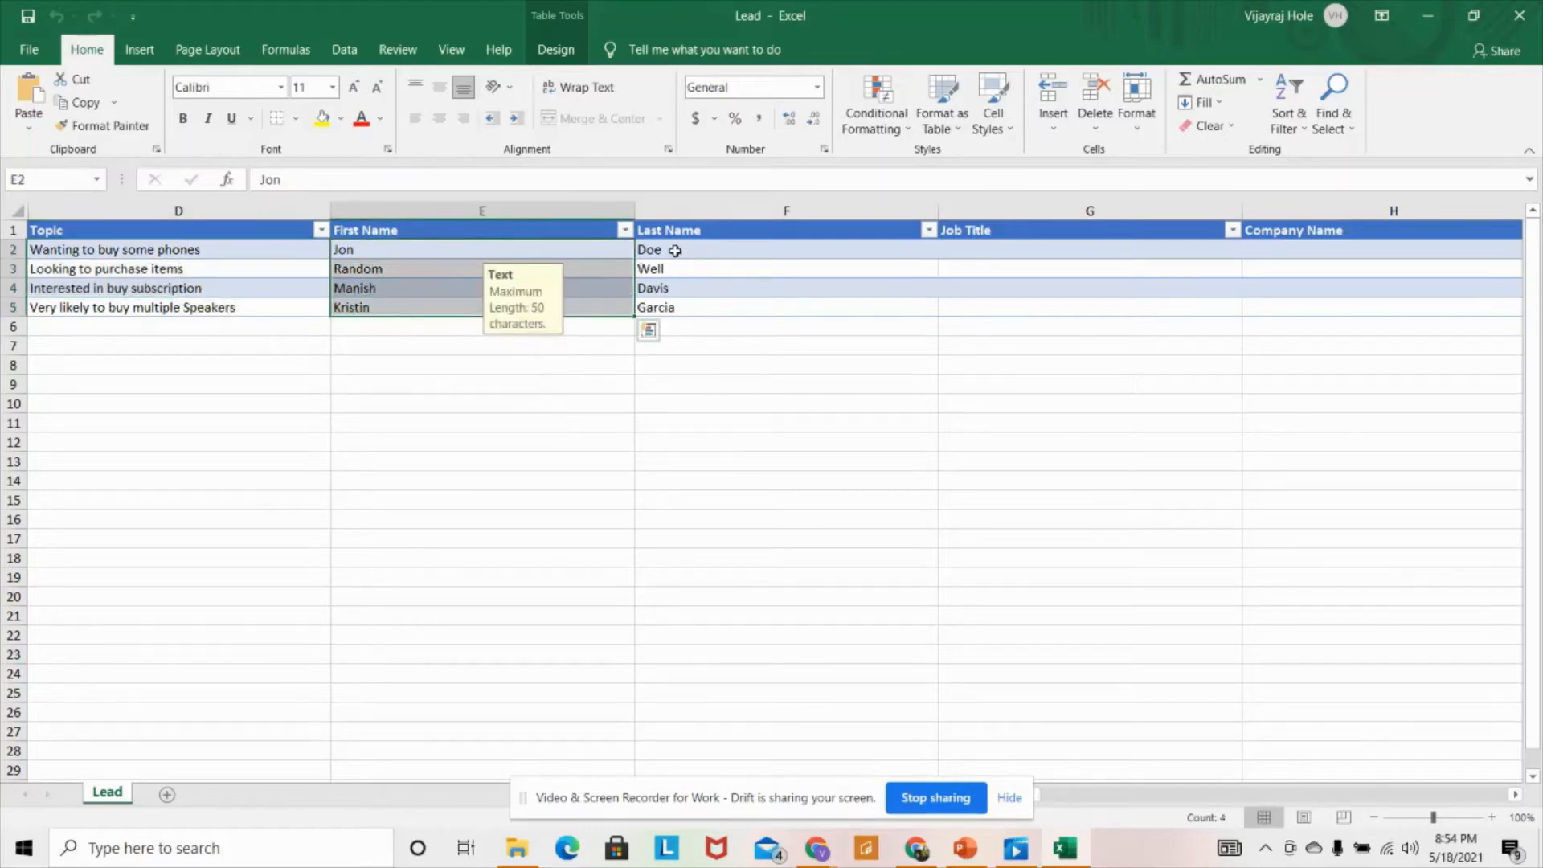
pyautogui.moveTo(675, 252); pyautogui.dragTo(686, 314)
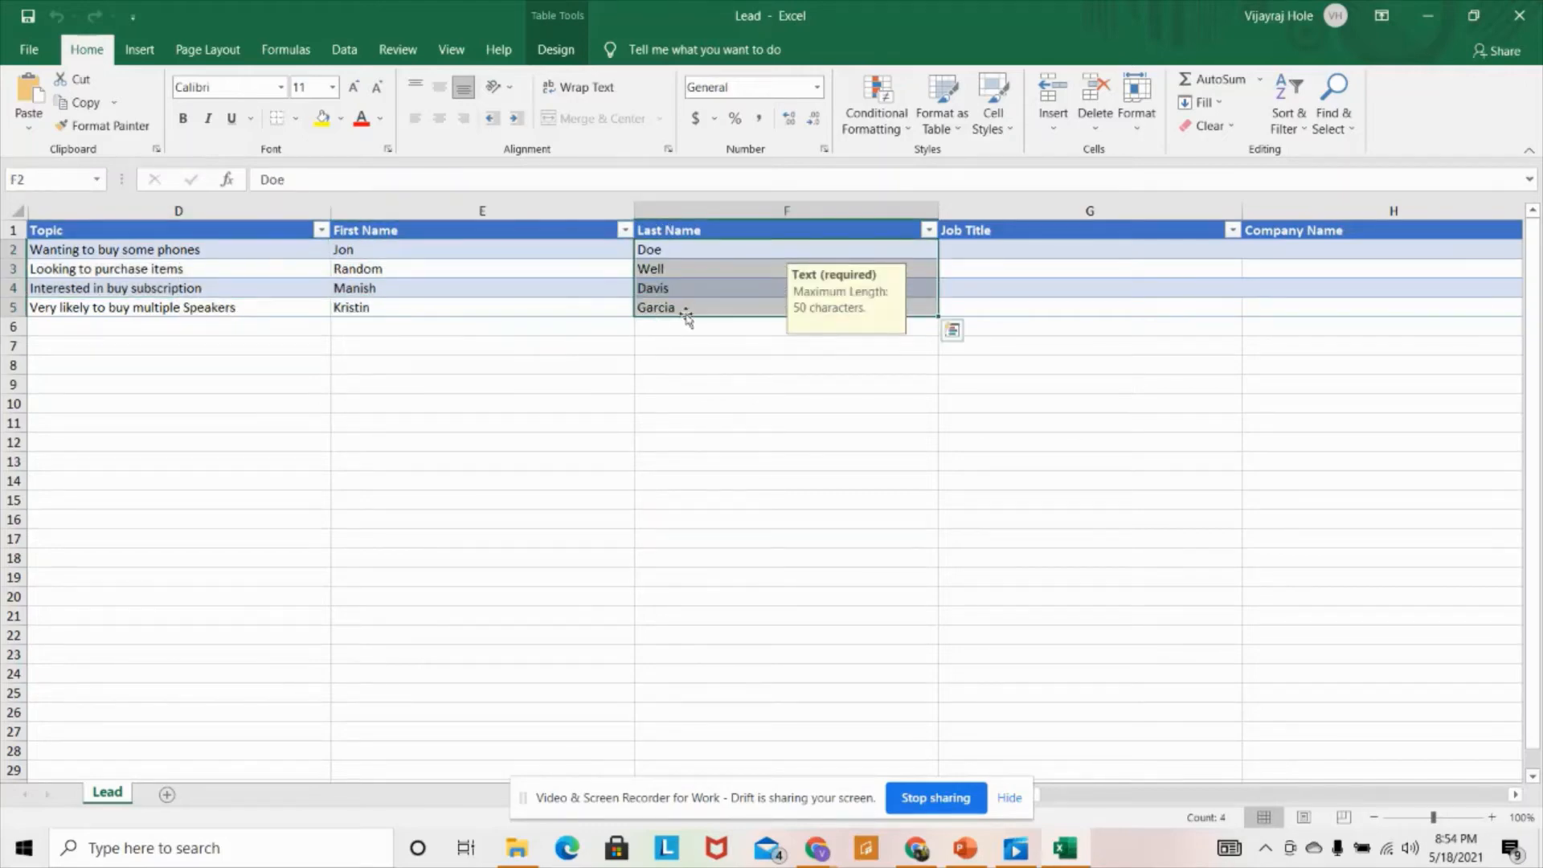
pyautogui.click(1045, 798)
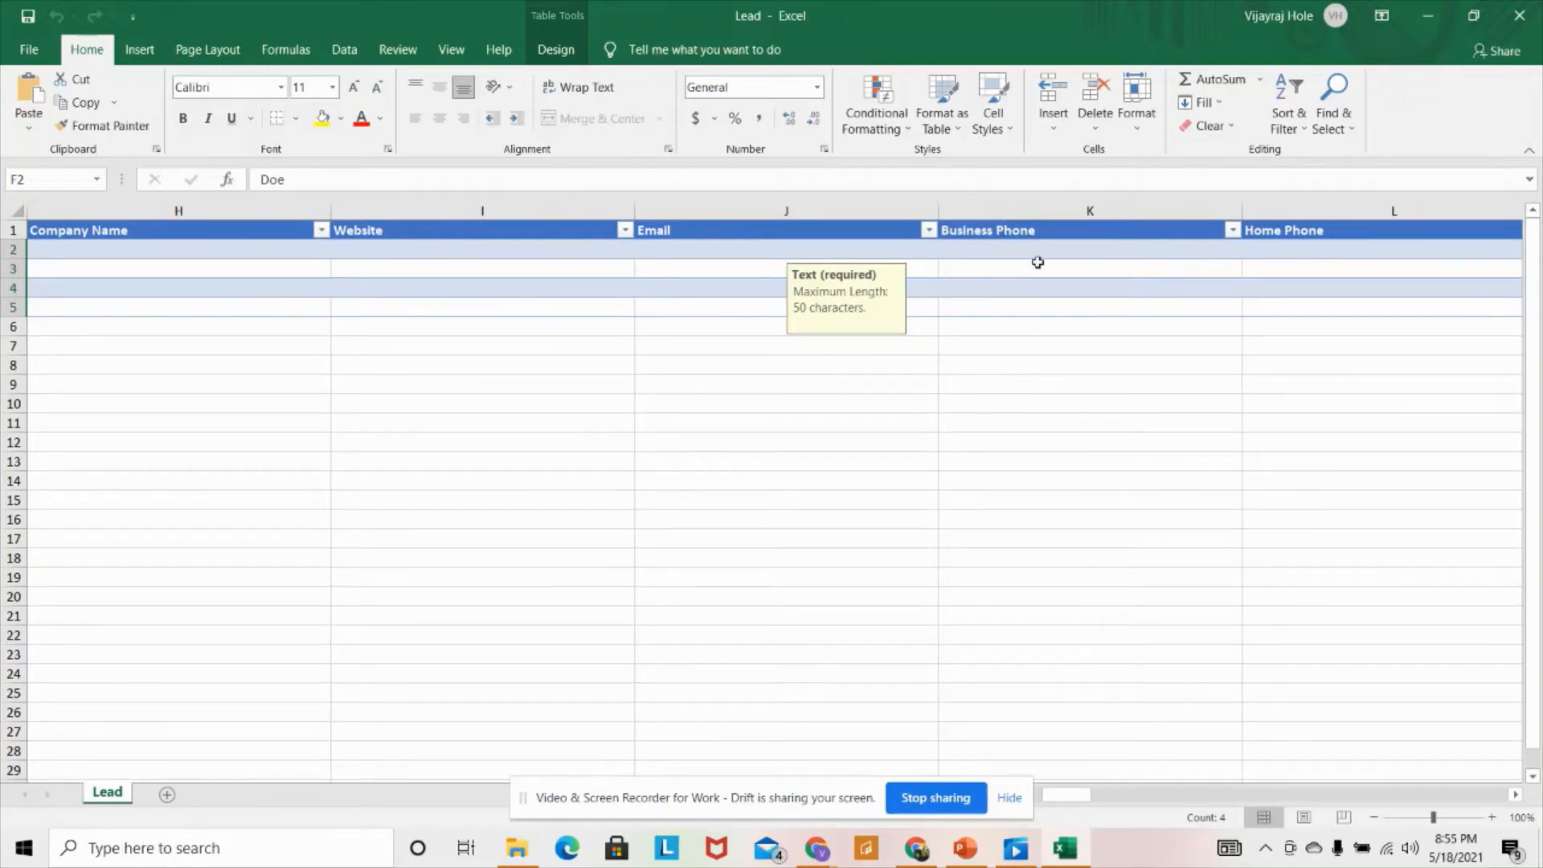
pyautogui.moveTo(1085, 800); pyautogui.dragTo(859, 736)
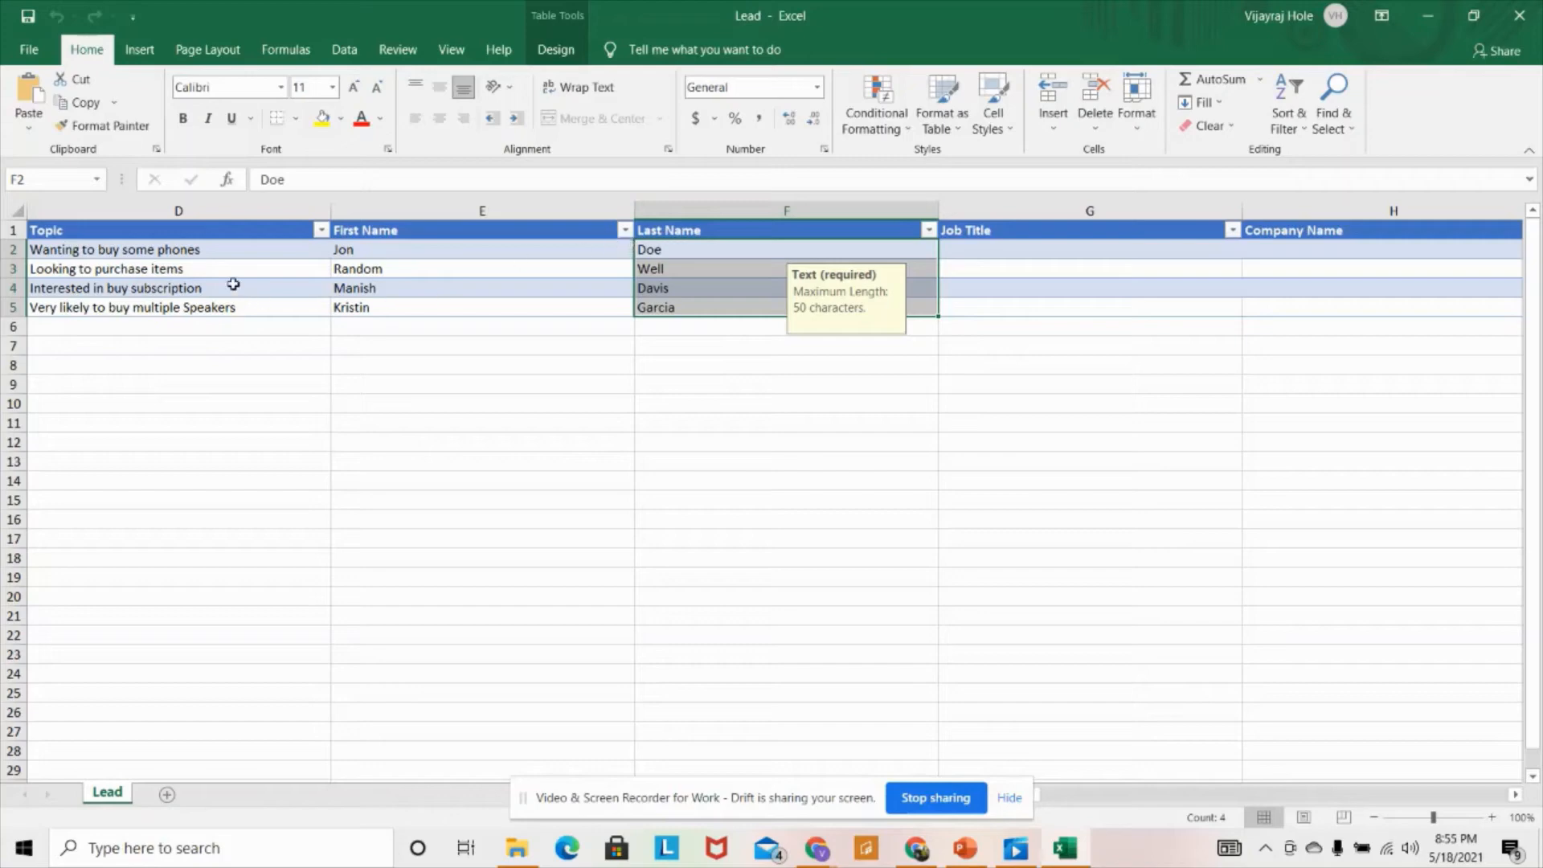
# - Close Excel and File Explorer, then choose Import from Excel from the leads list's overflow menu
pyautogui.click(1520, 15)
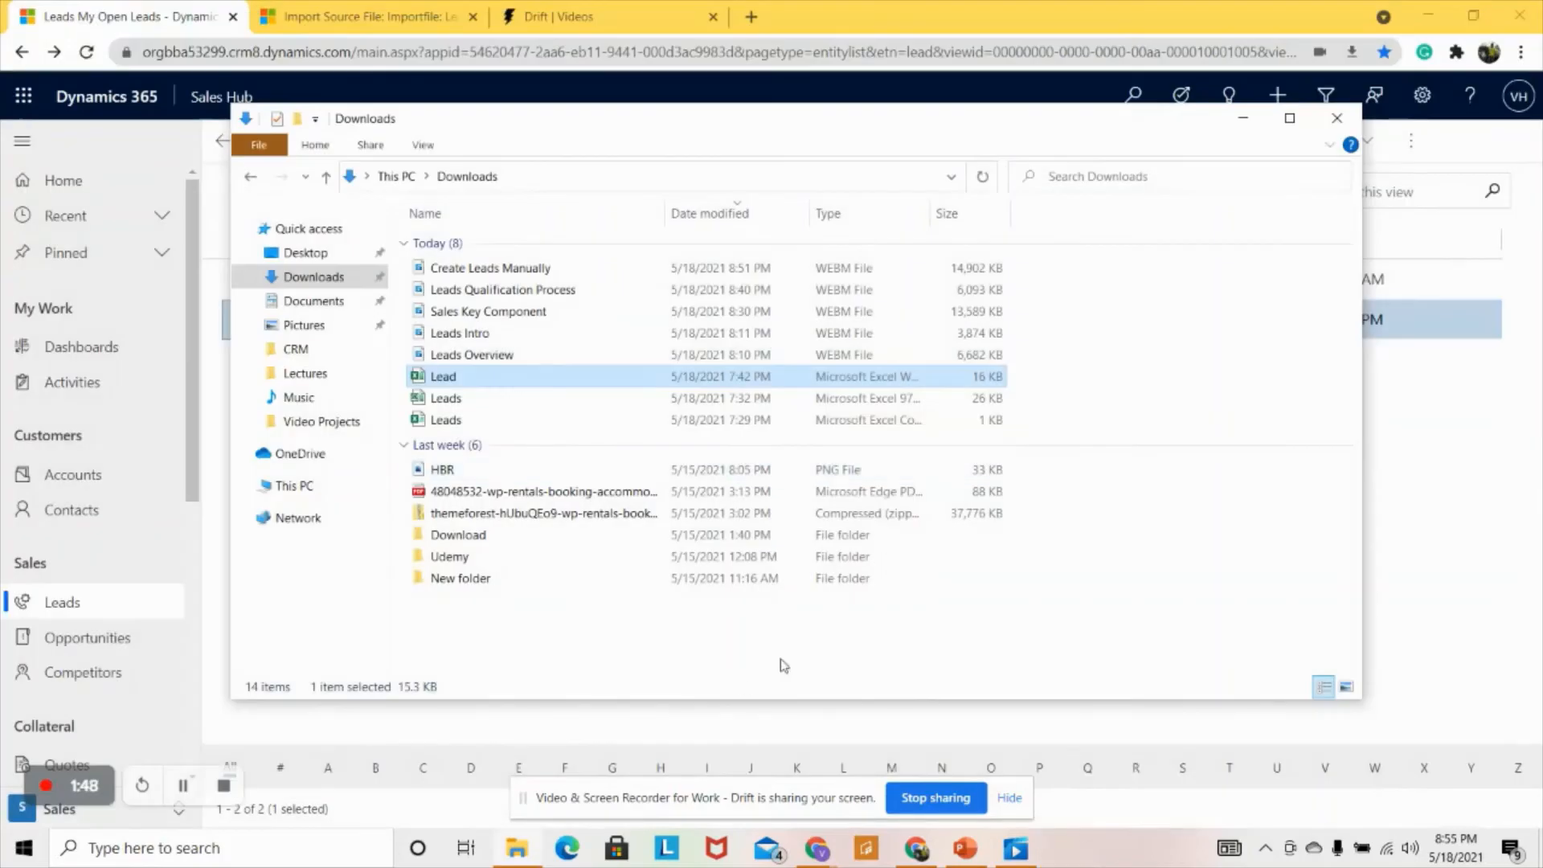
pyautogui.click(918, 848)
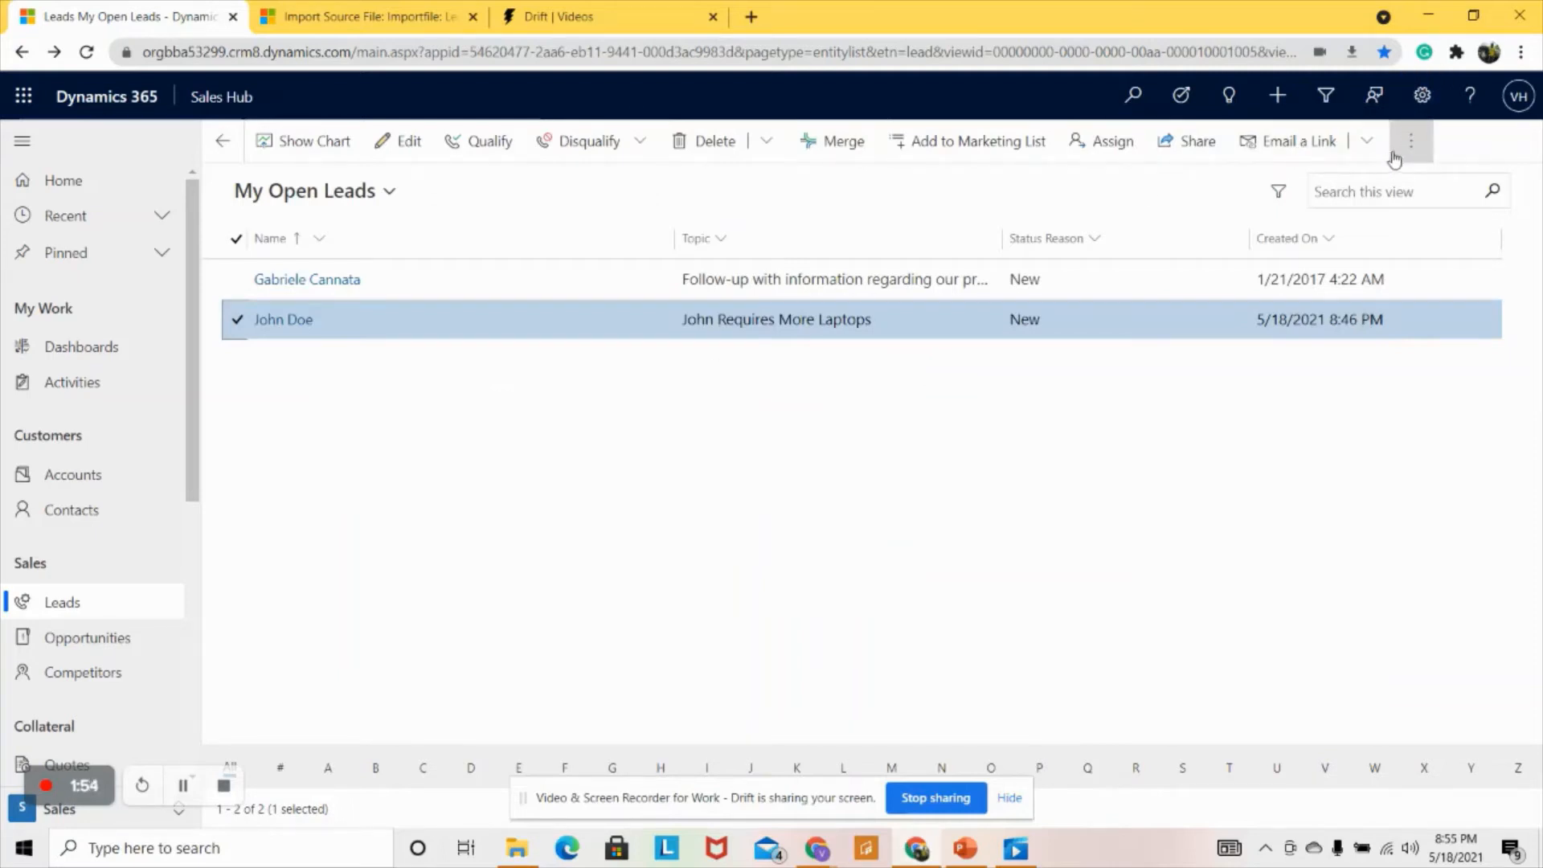
pyautogui.click(1416, 152)
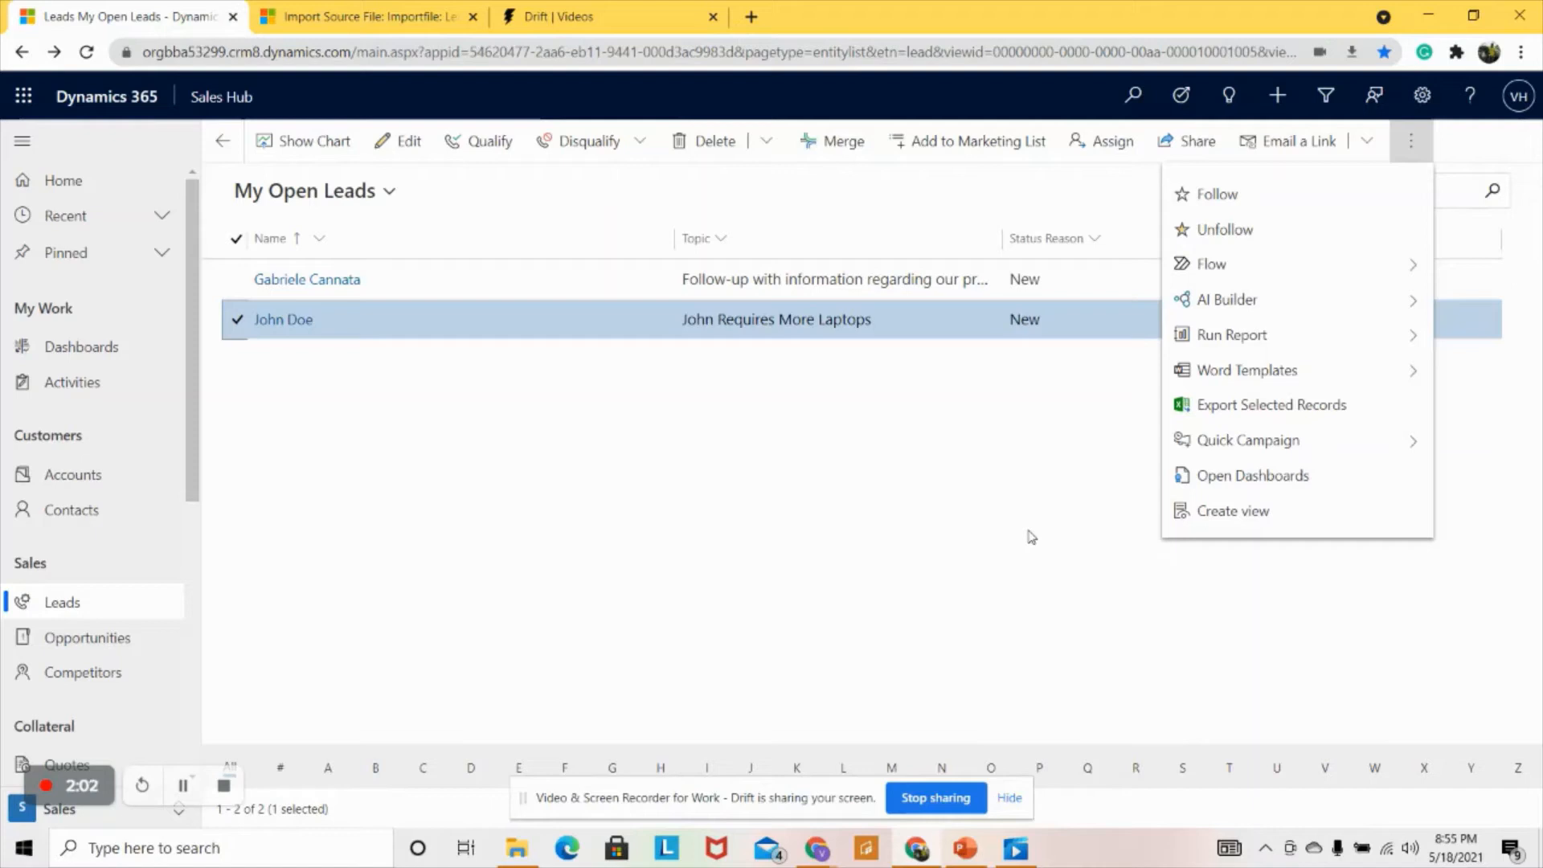
pyautogui.click(236, 320)
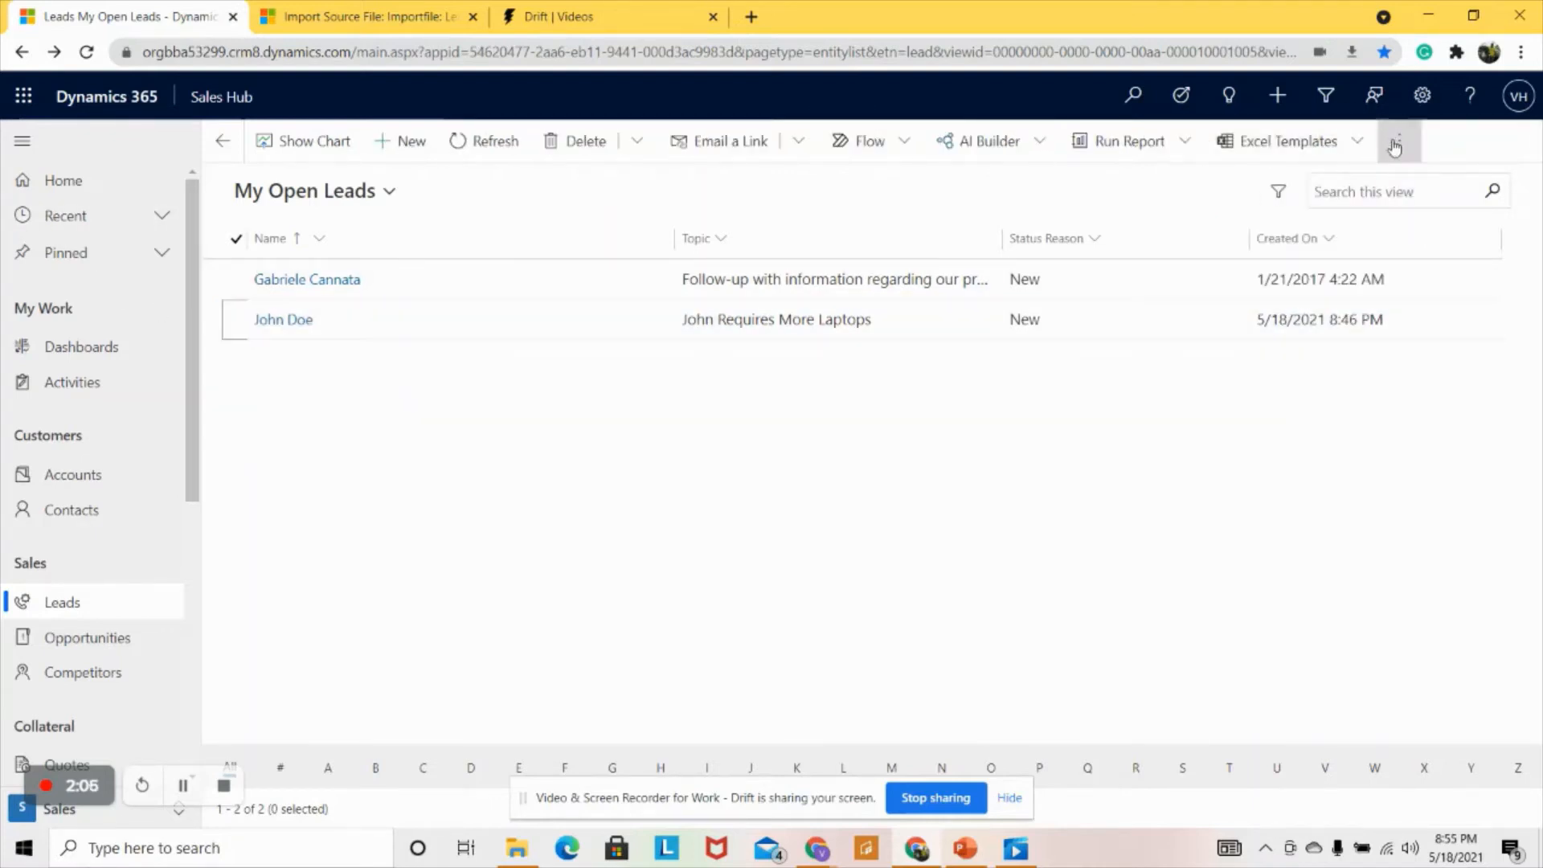
pyautogui.click(1401, 145)
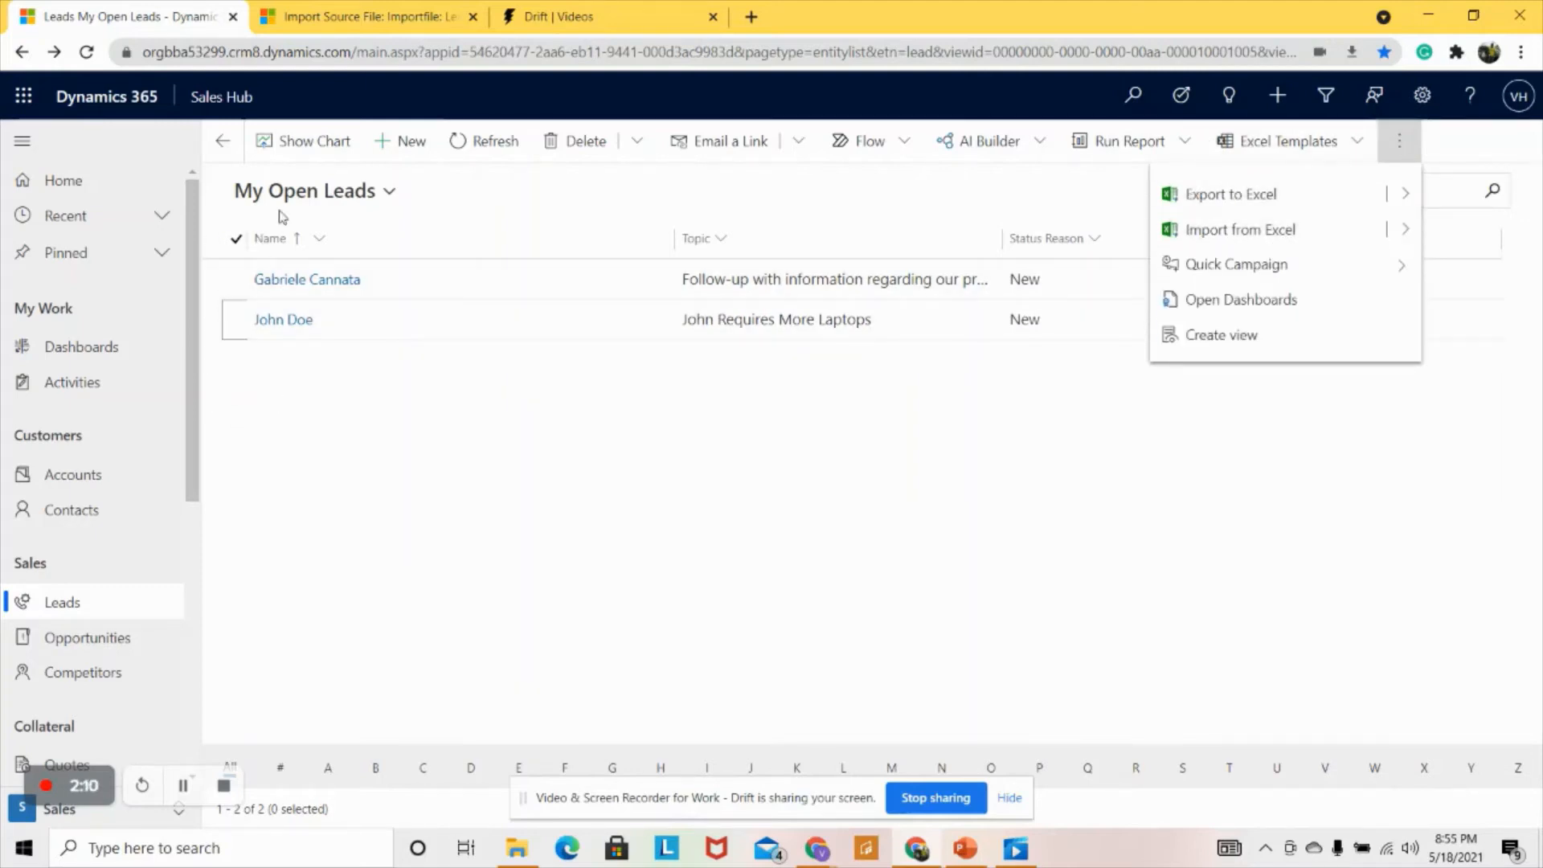
pyautogui.click(1246, 230)
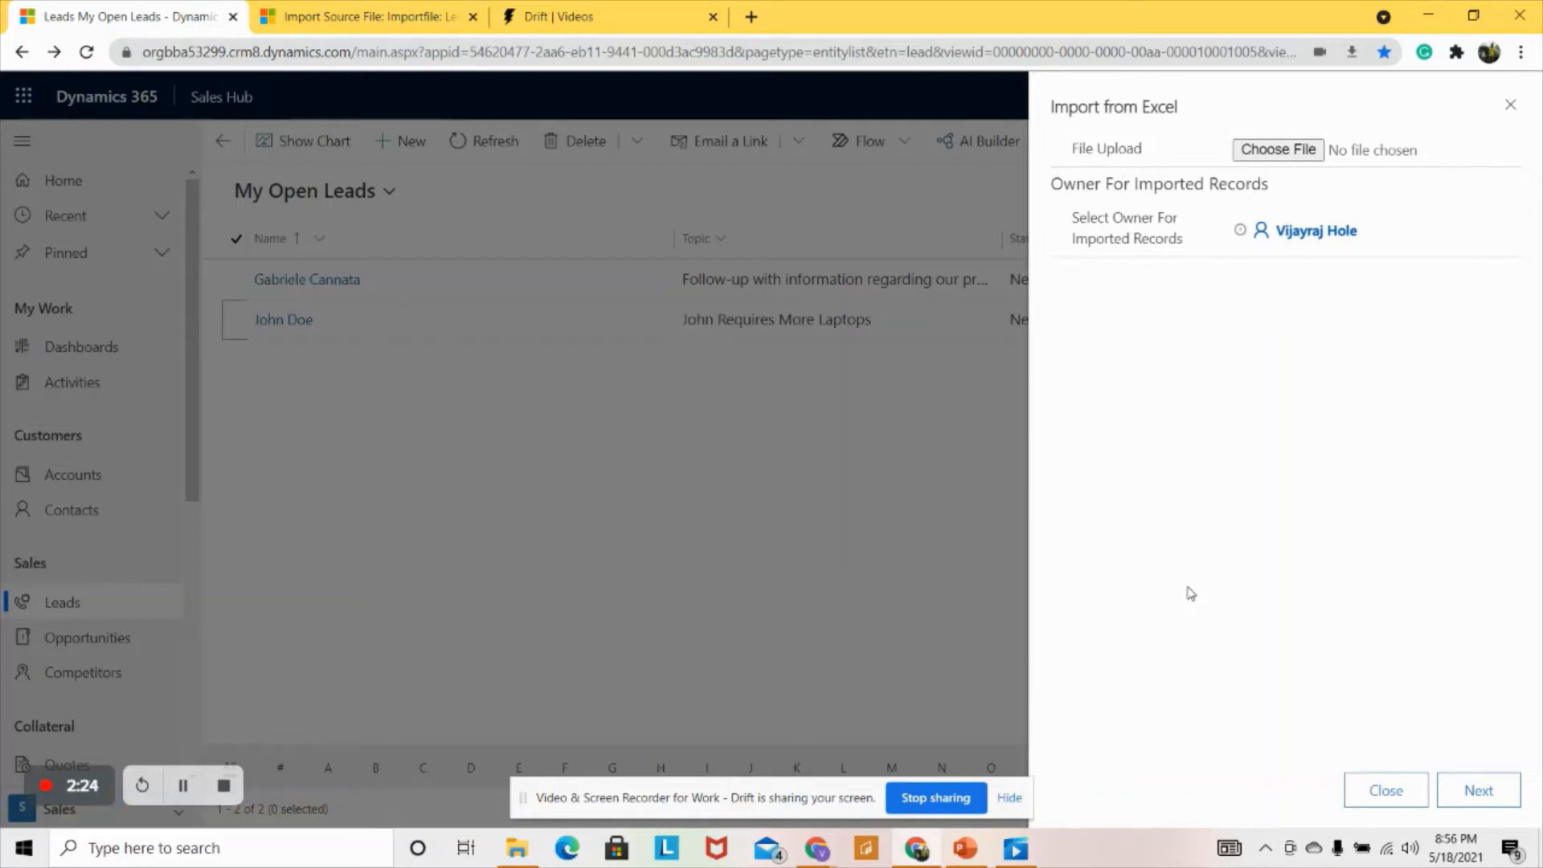
# - Choose Lead.xlsx from Downloads as the file to upload
pyautogui.click(1253, 152)
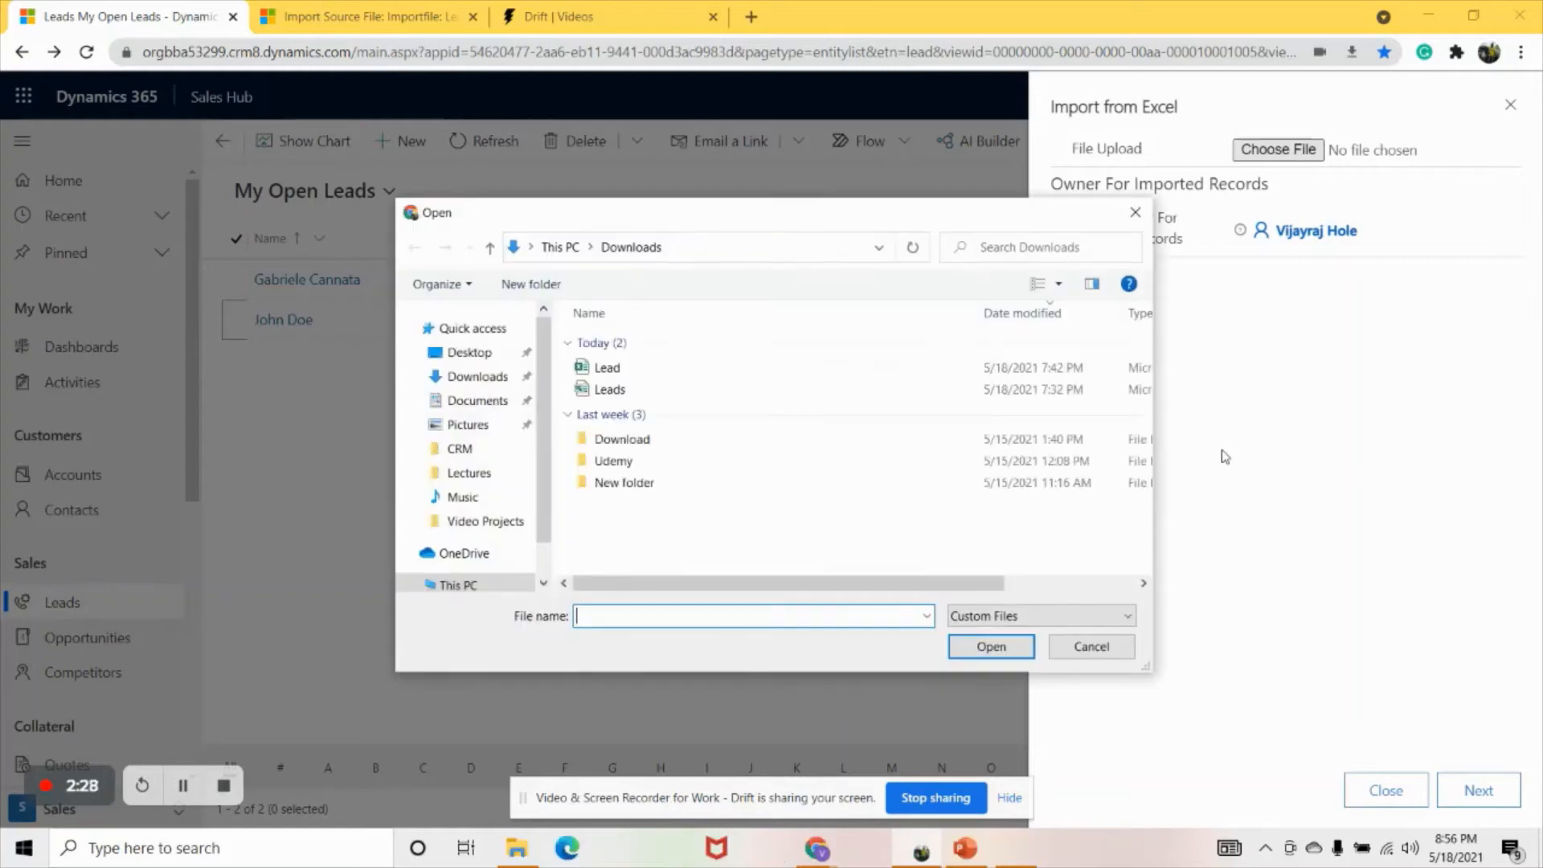
pyautogui.doubleClick(605, 369)
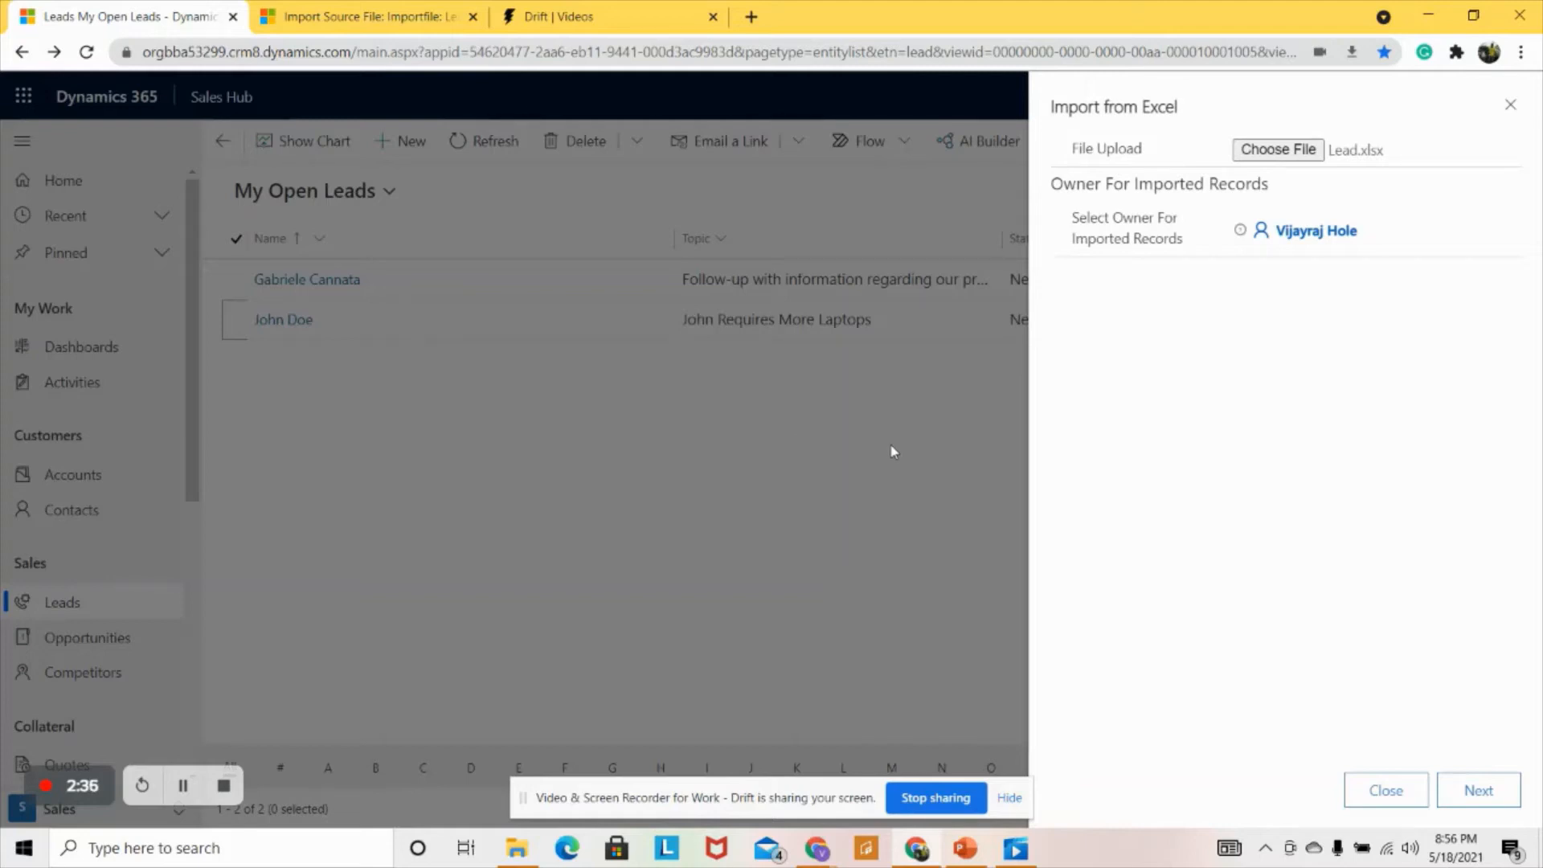
# - Proceed to the duplicate settings and leave Allow Duplicates at No
pyautogui.click(1486, 794)
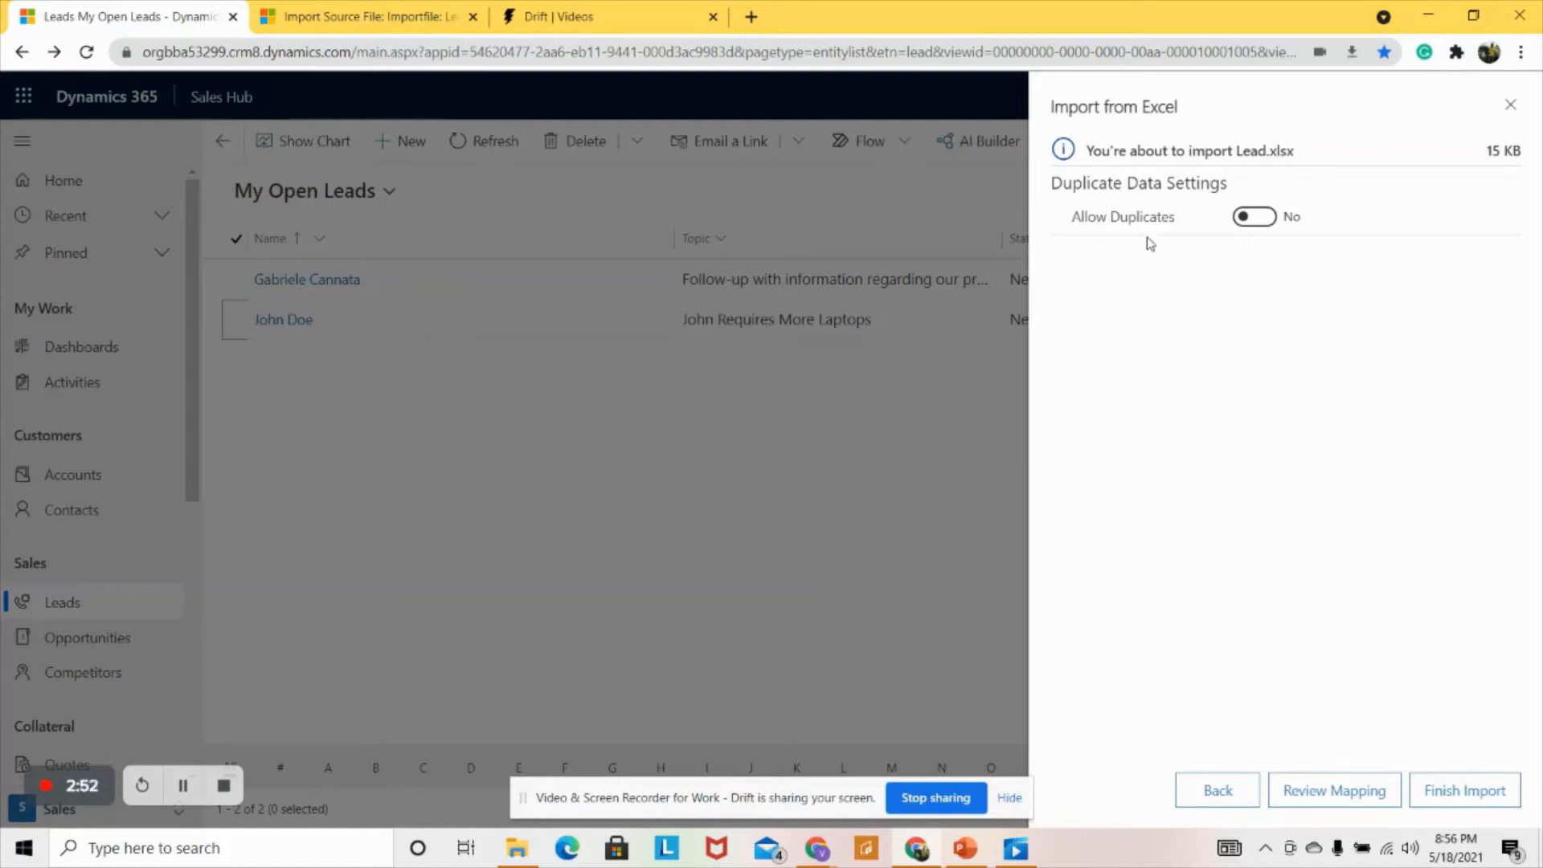
pyautogui.click(1256, 219)
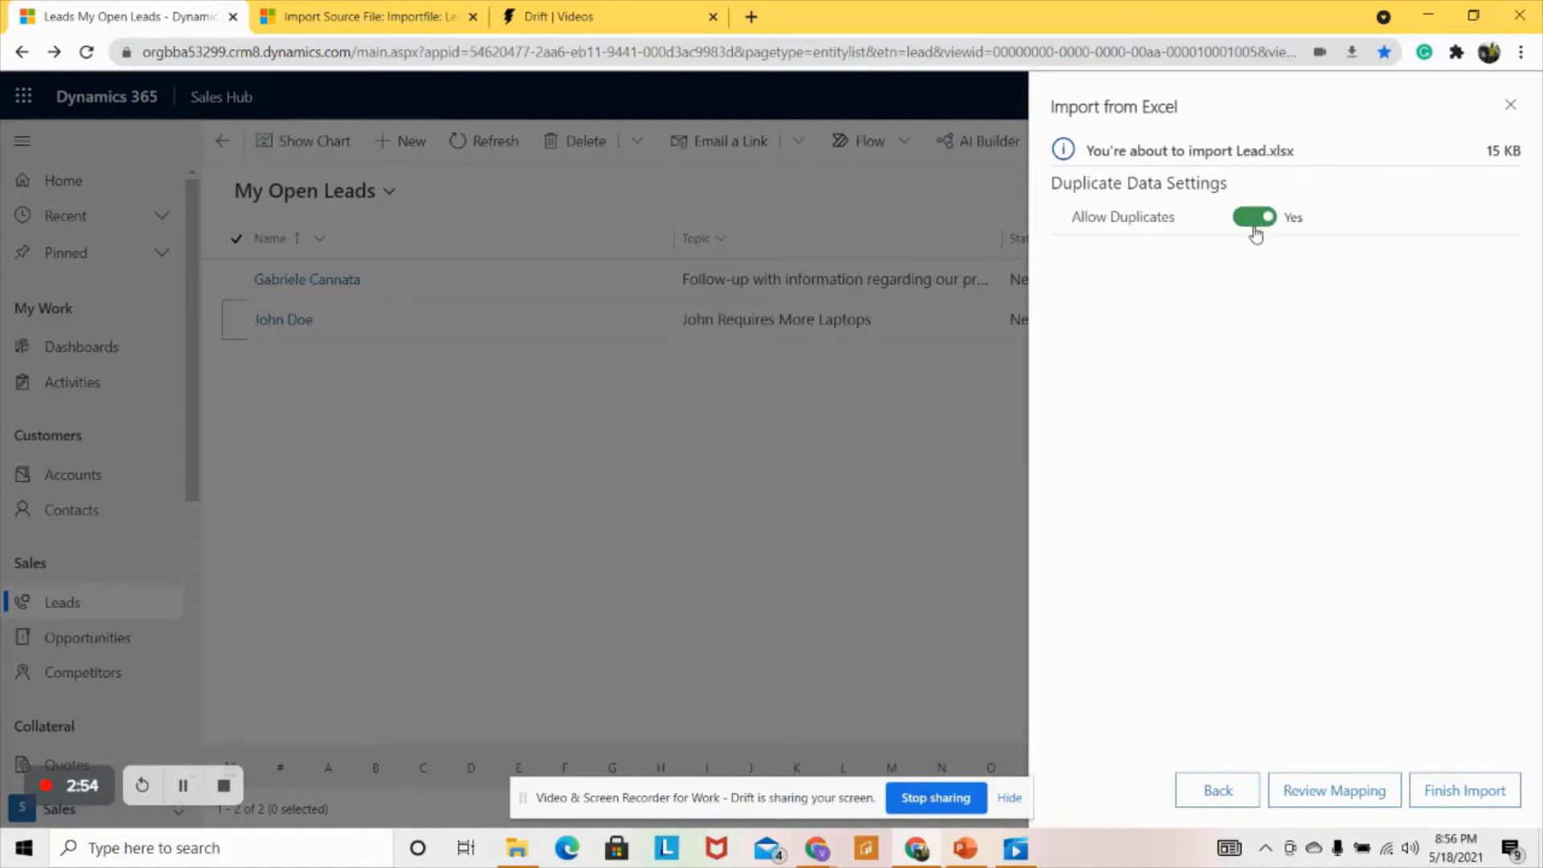
pyautogui.click(1245, 225)
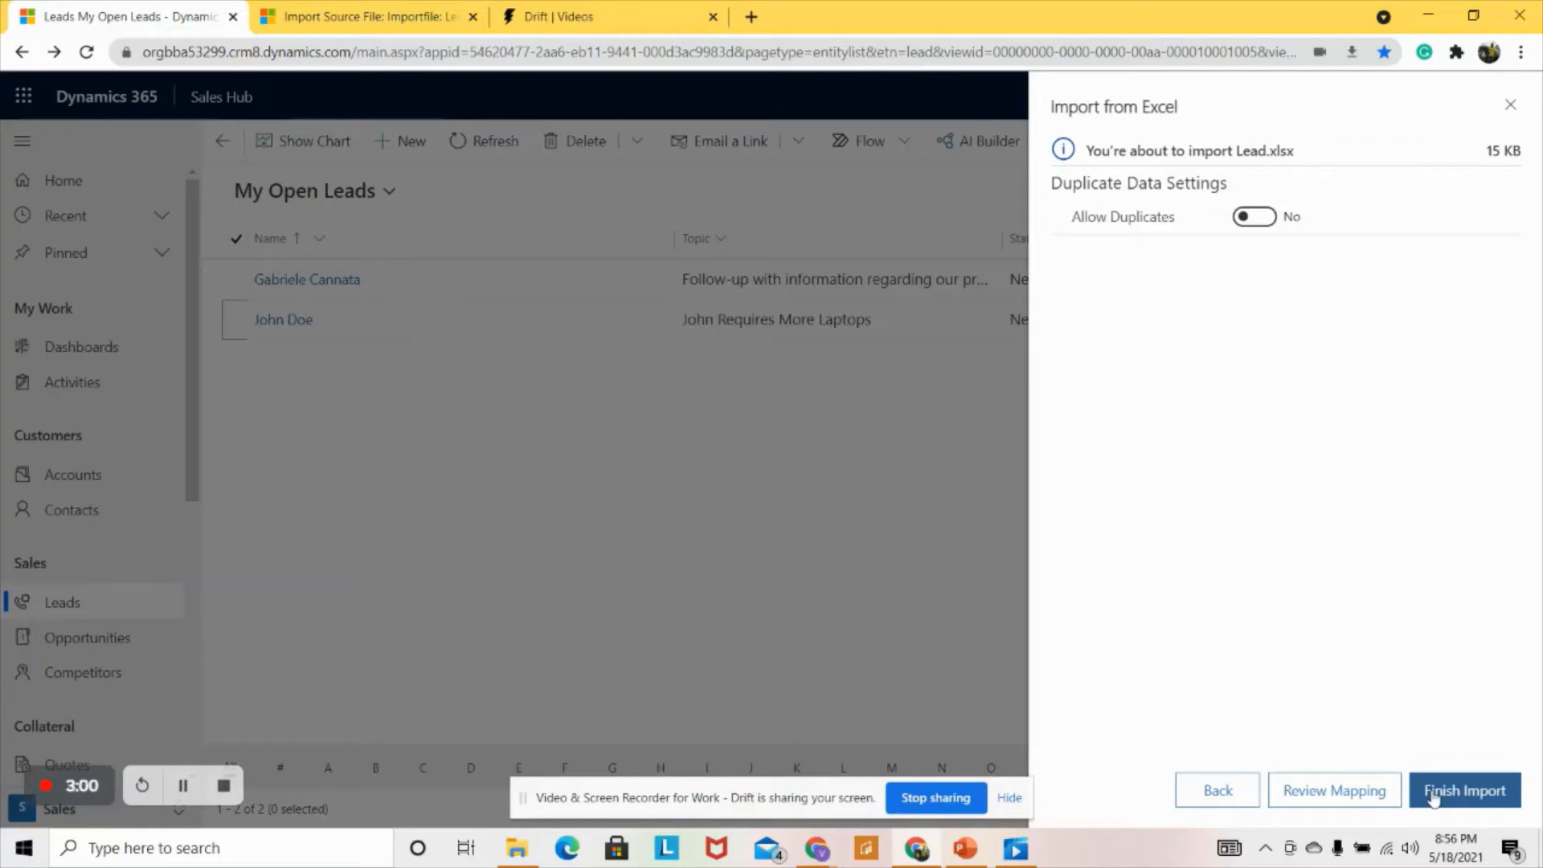
# - Review the column mapping, keeping Description mapped to Description, and finish the import
pyautogui.click(1310, 779)
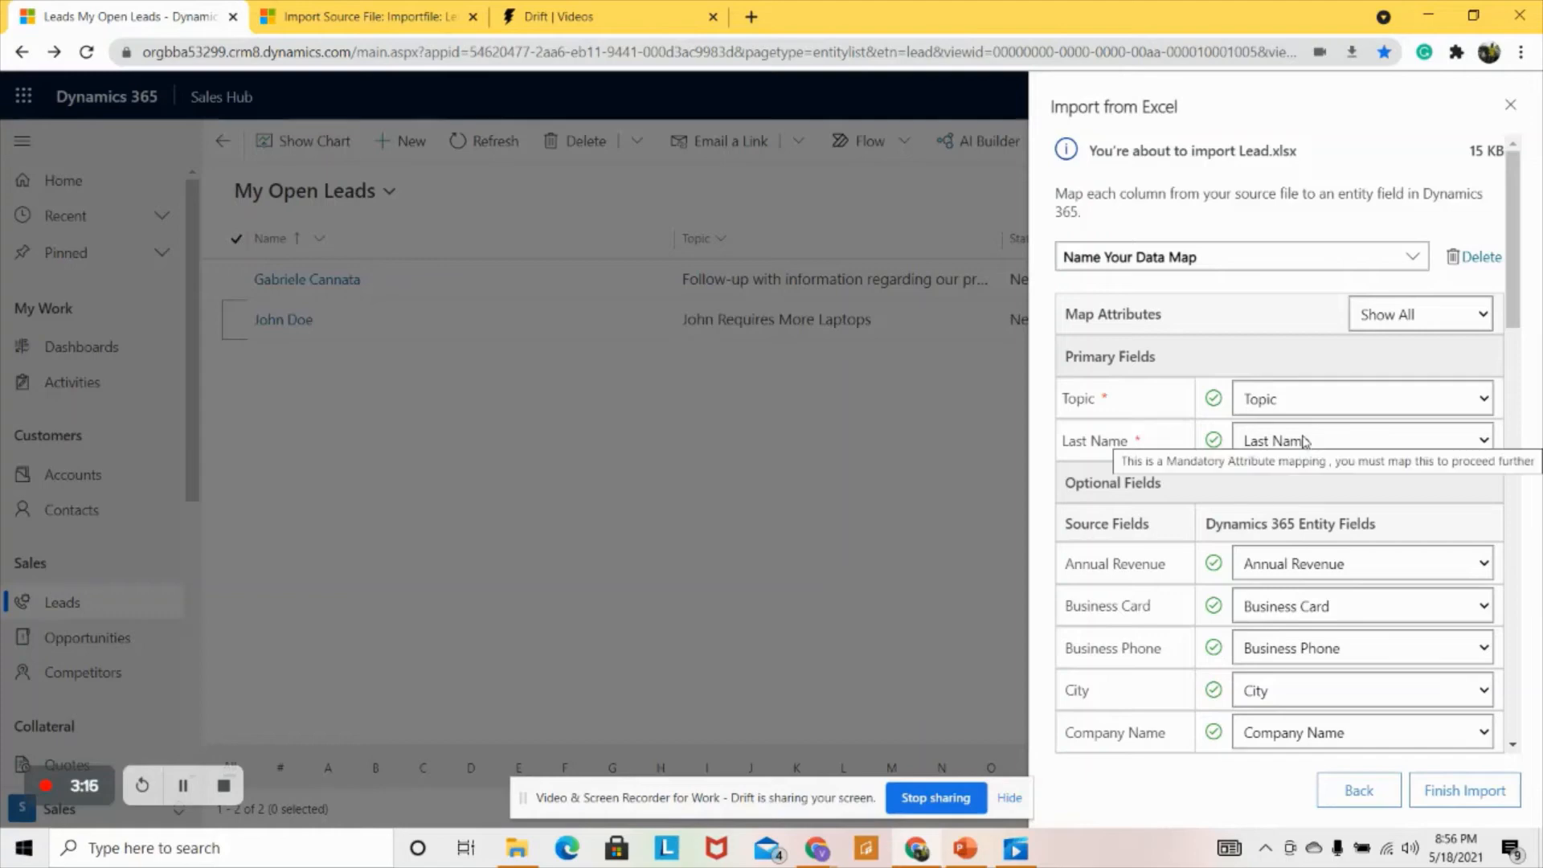
pyautogui.scroll(-3, 1195, 586)
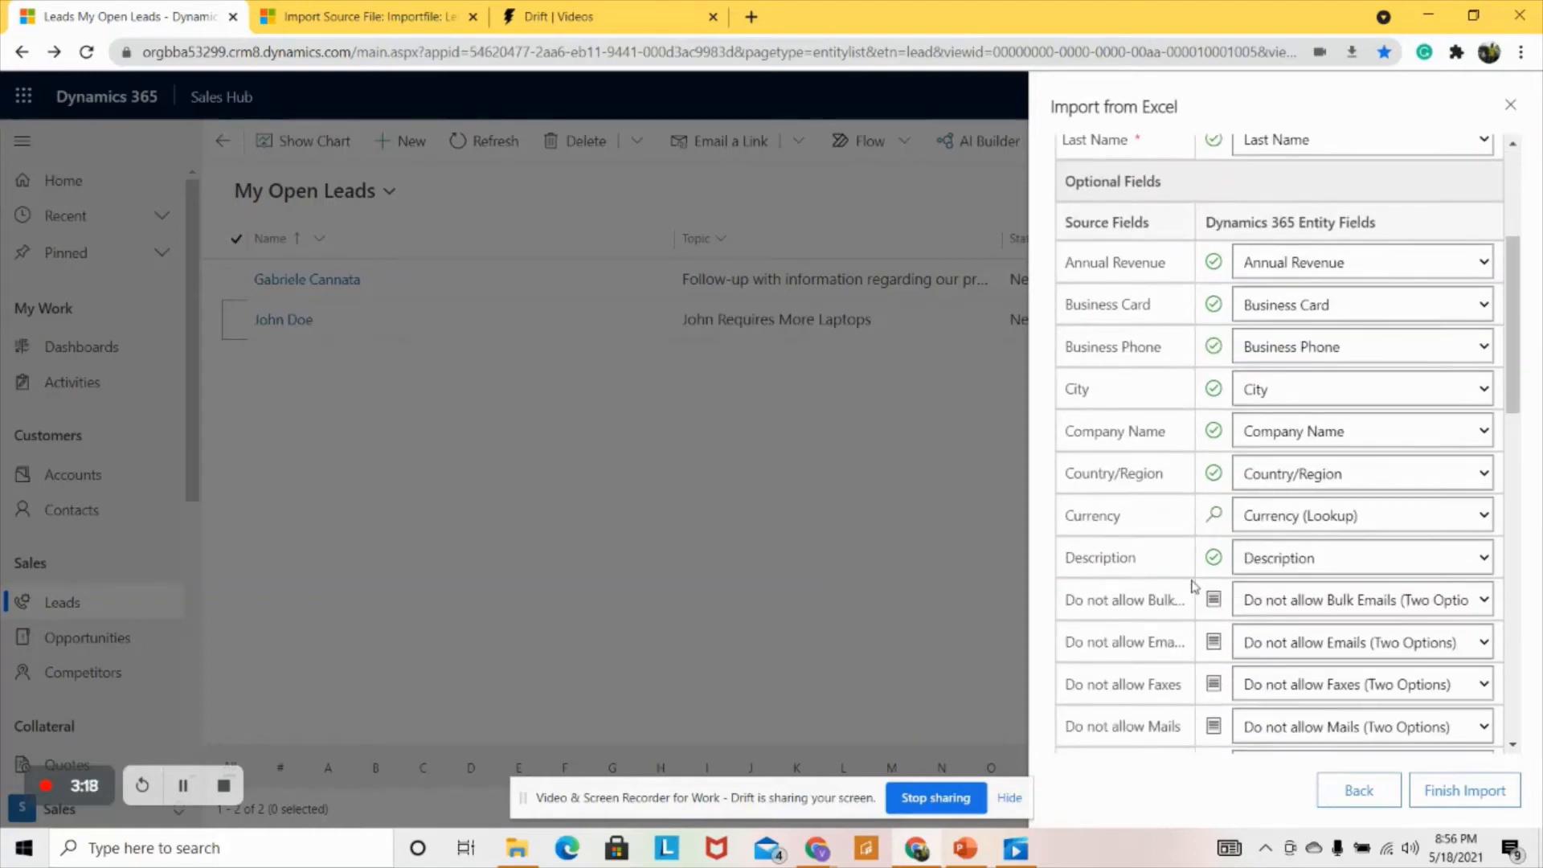
pyautogui.scroll(-2, 1196, 586)
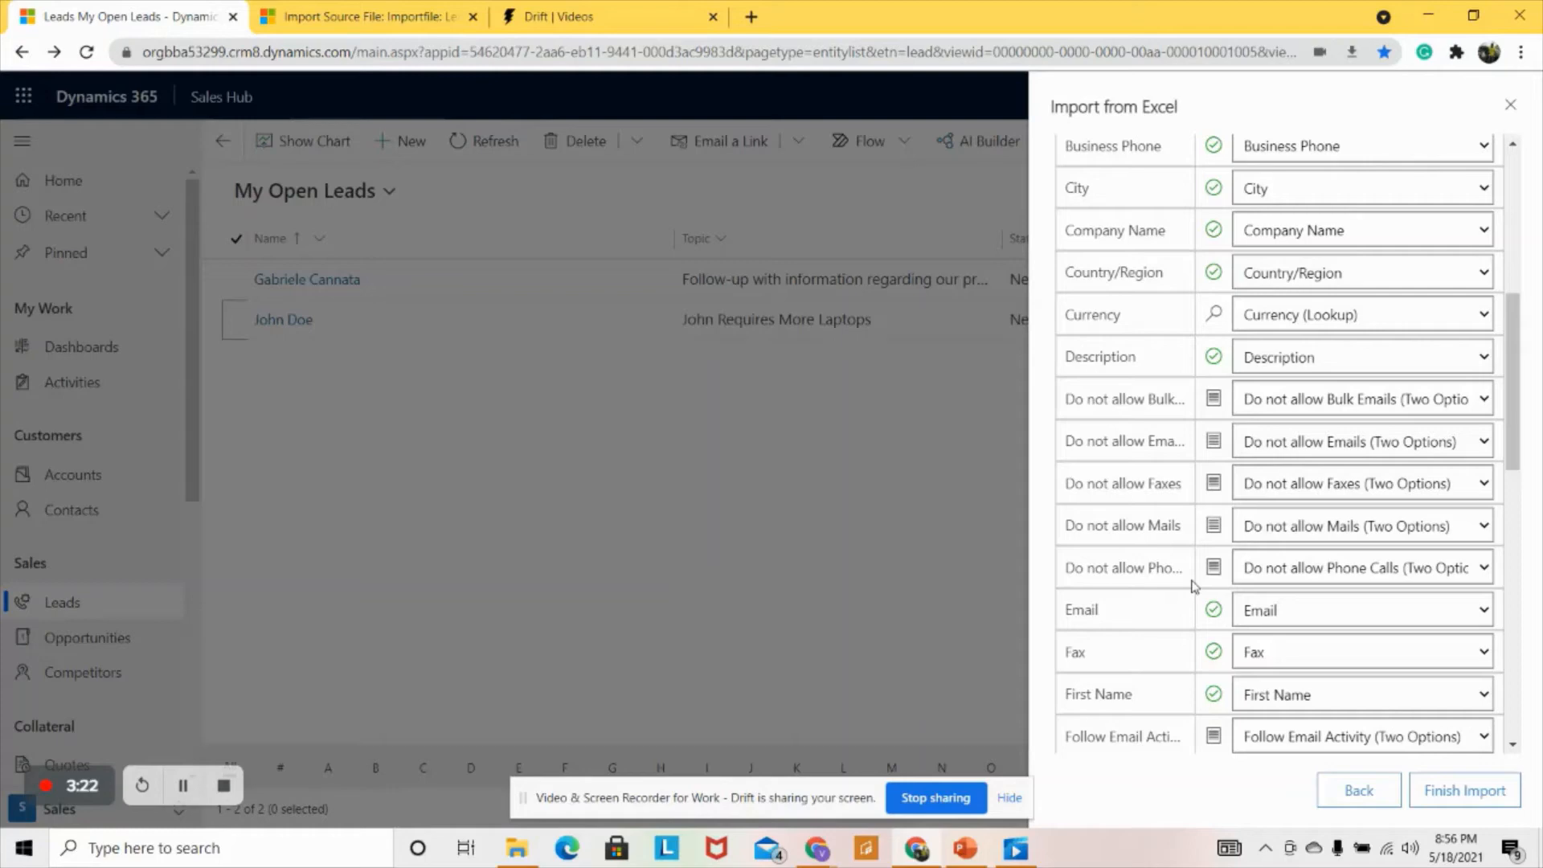
pyautogui.click(1378, 354)
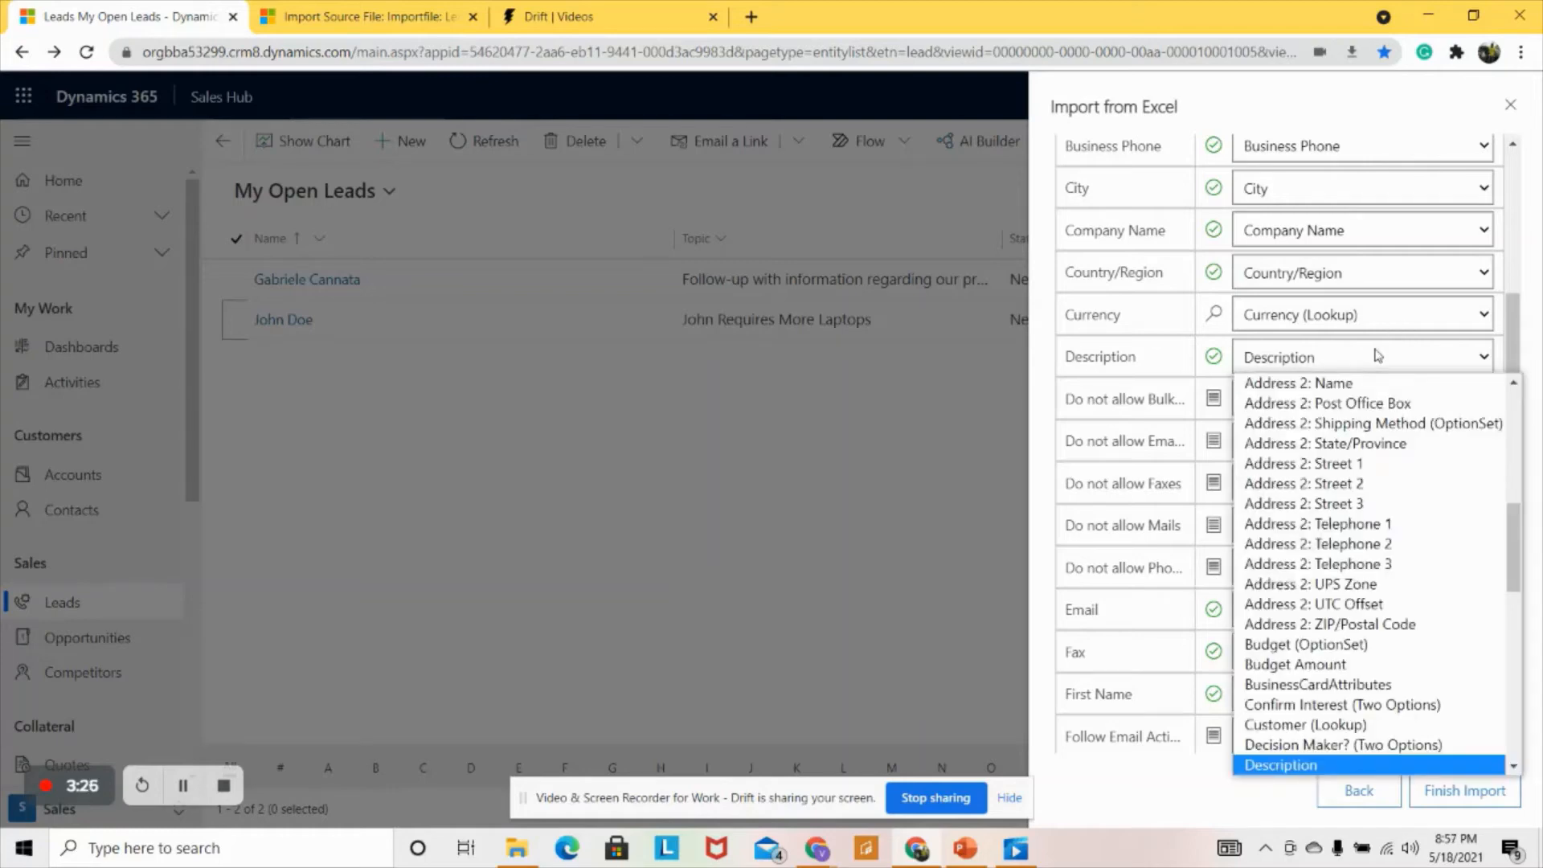
pyautogui.click(1133, 363)
pyautogui.scroll(5, 1193, 424)
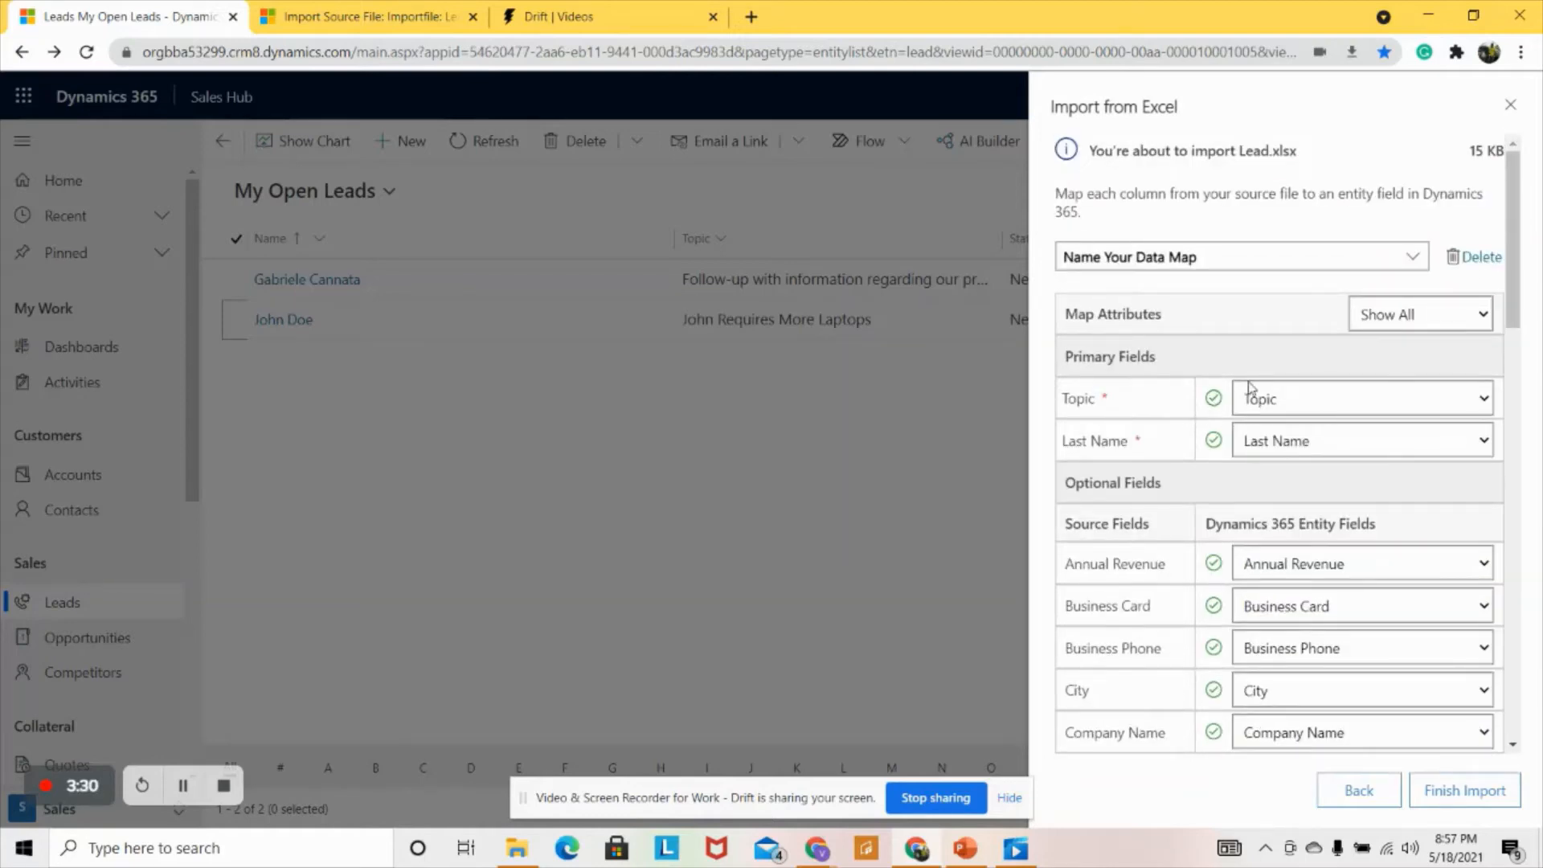
pyautogui.scroll(-5, 1218, 460)
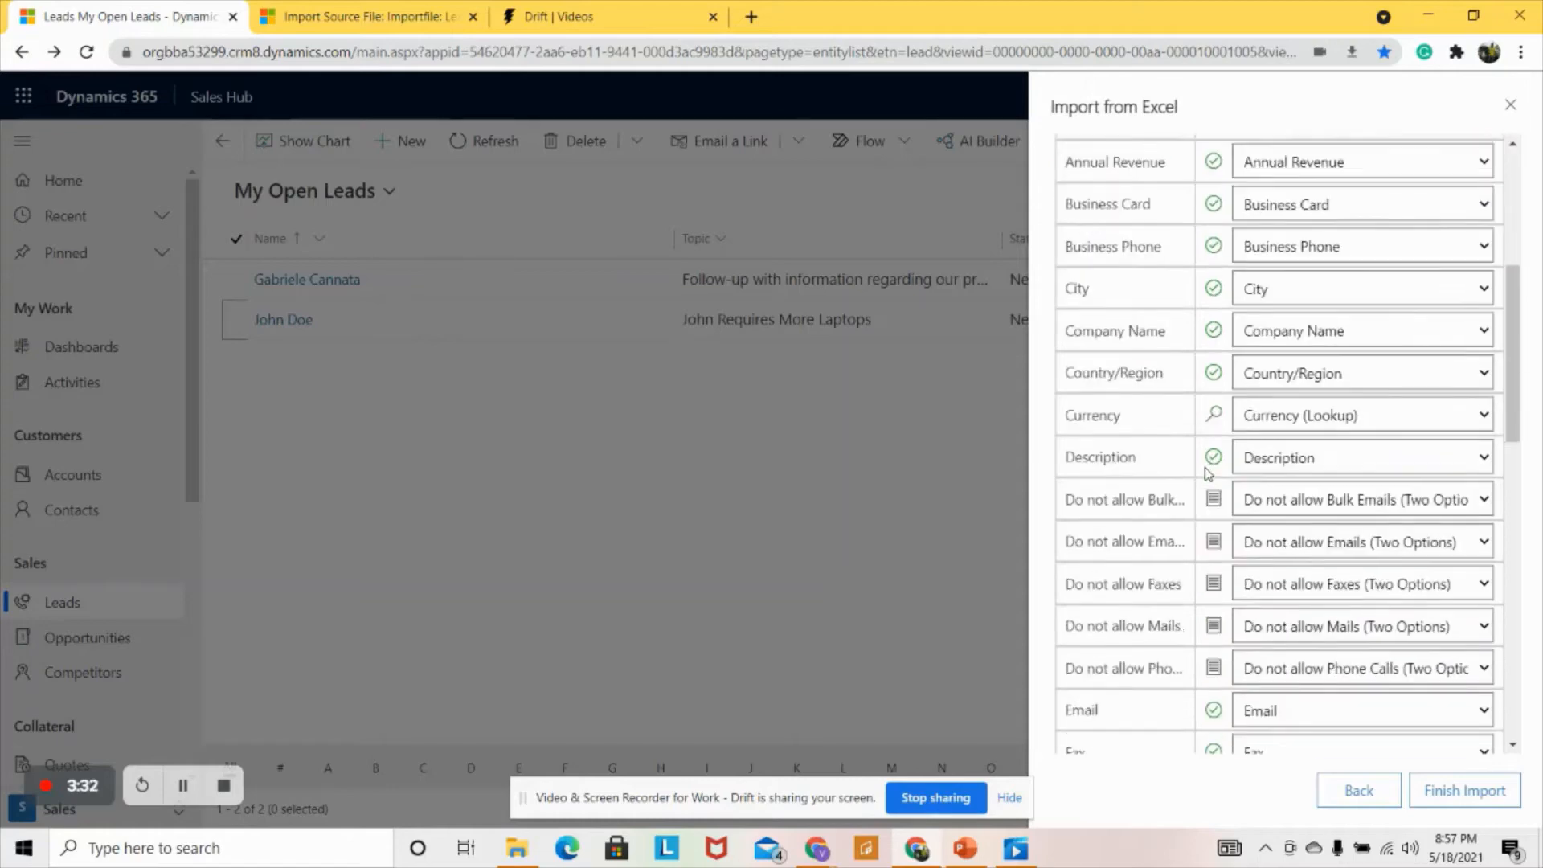
pyautogui.scroll(-12, 1208, 474)
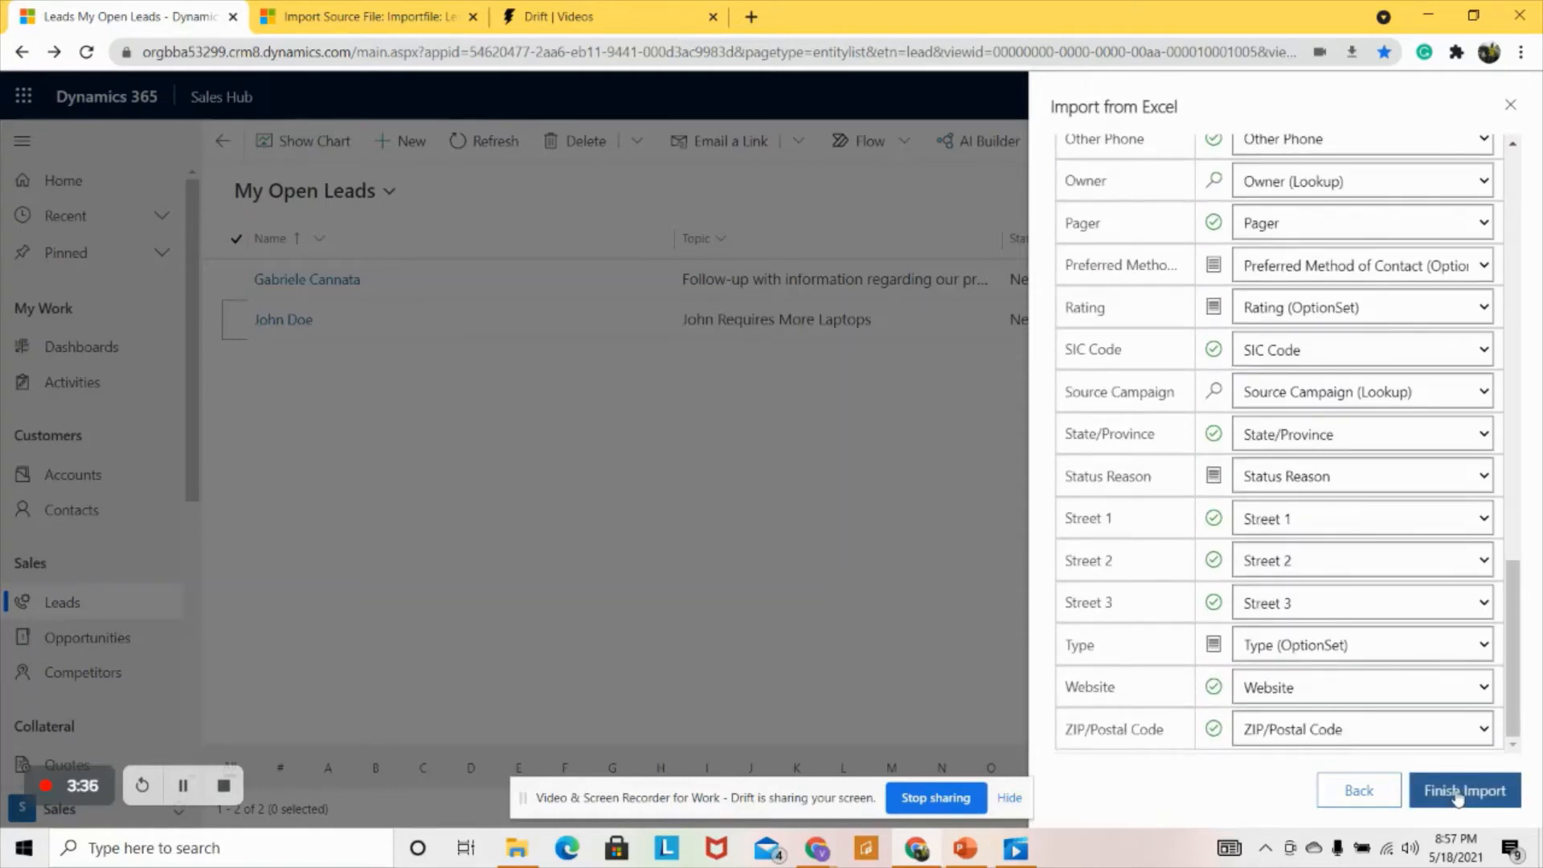
pyautogui.click(1458, 793)
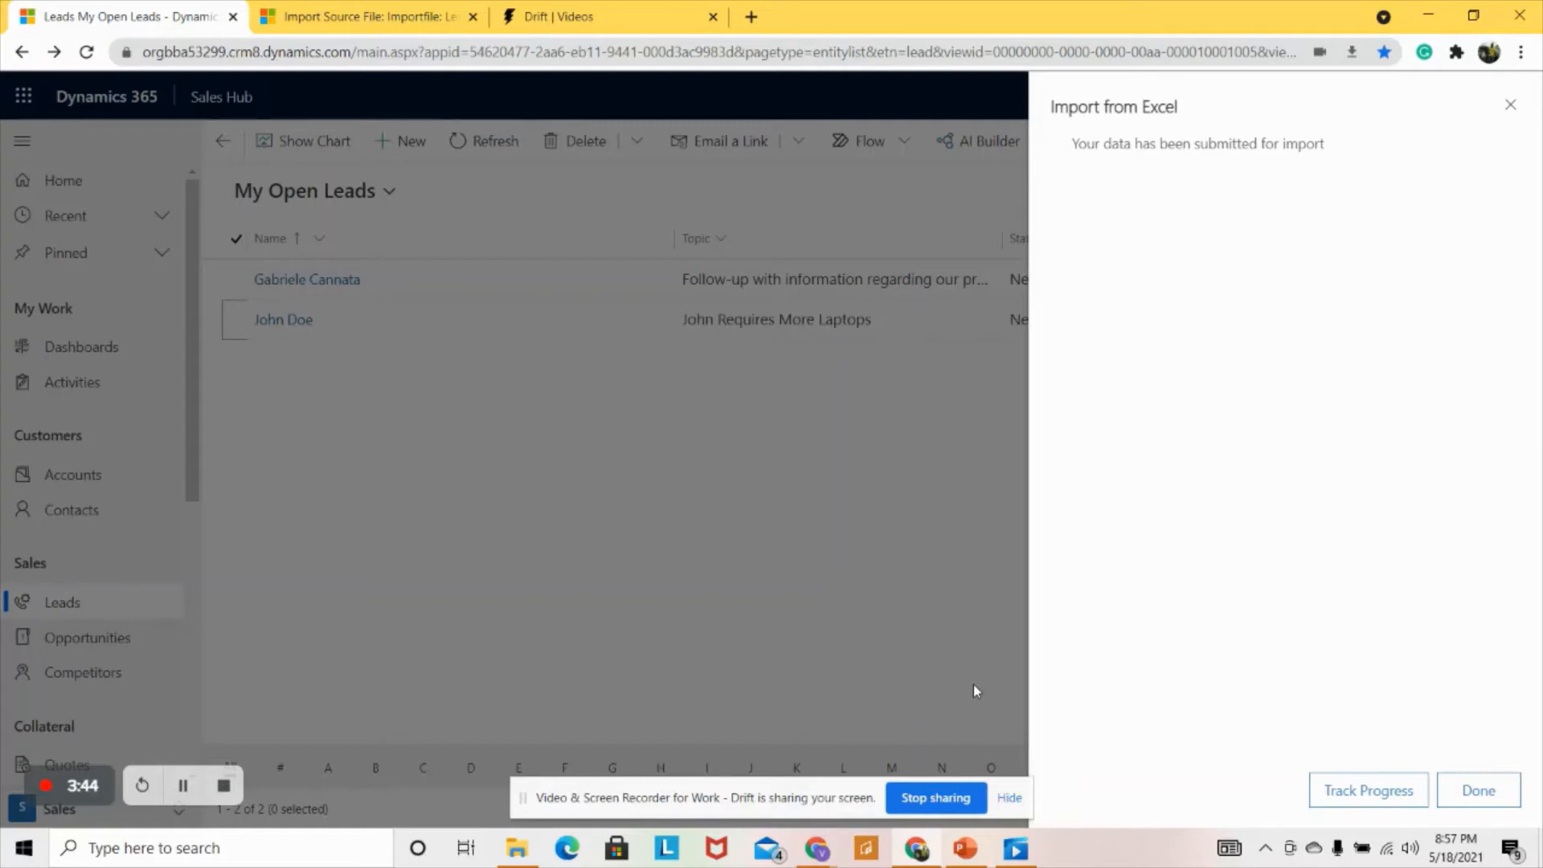
# - Track the import's progress, confirming leaving the page to reach My Imports
pyautogui.click(1373, 795)
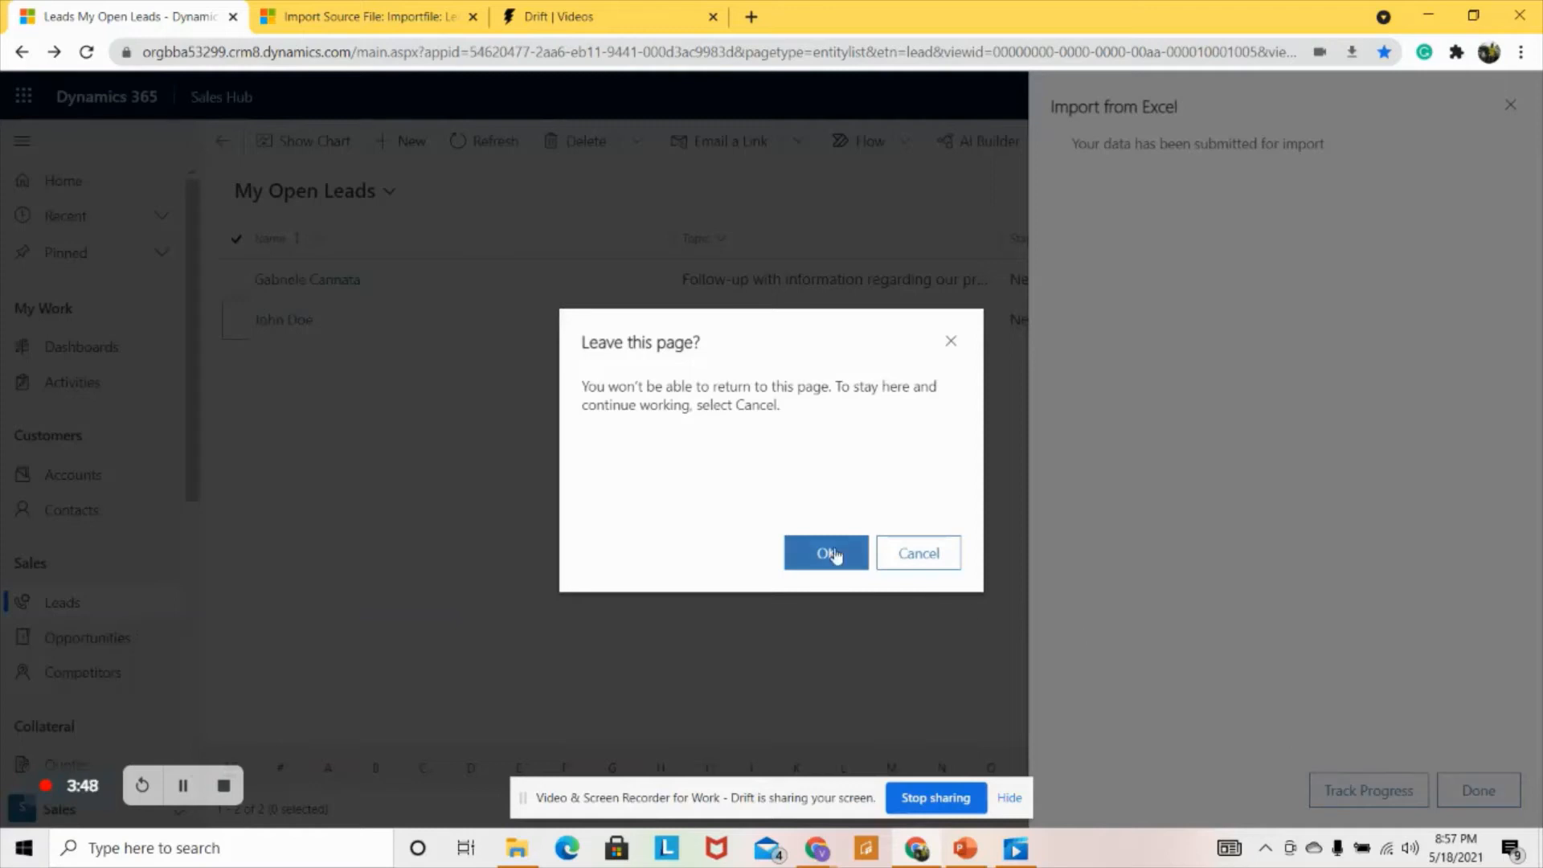
pyautogui.click(828, 555)
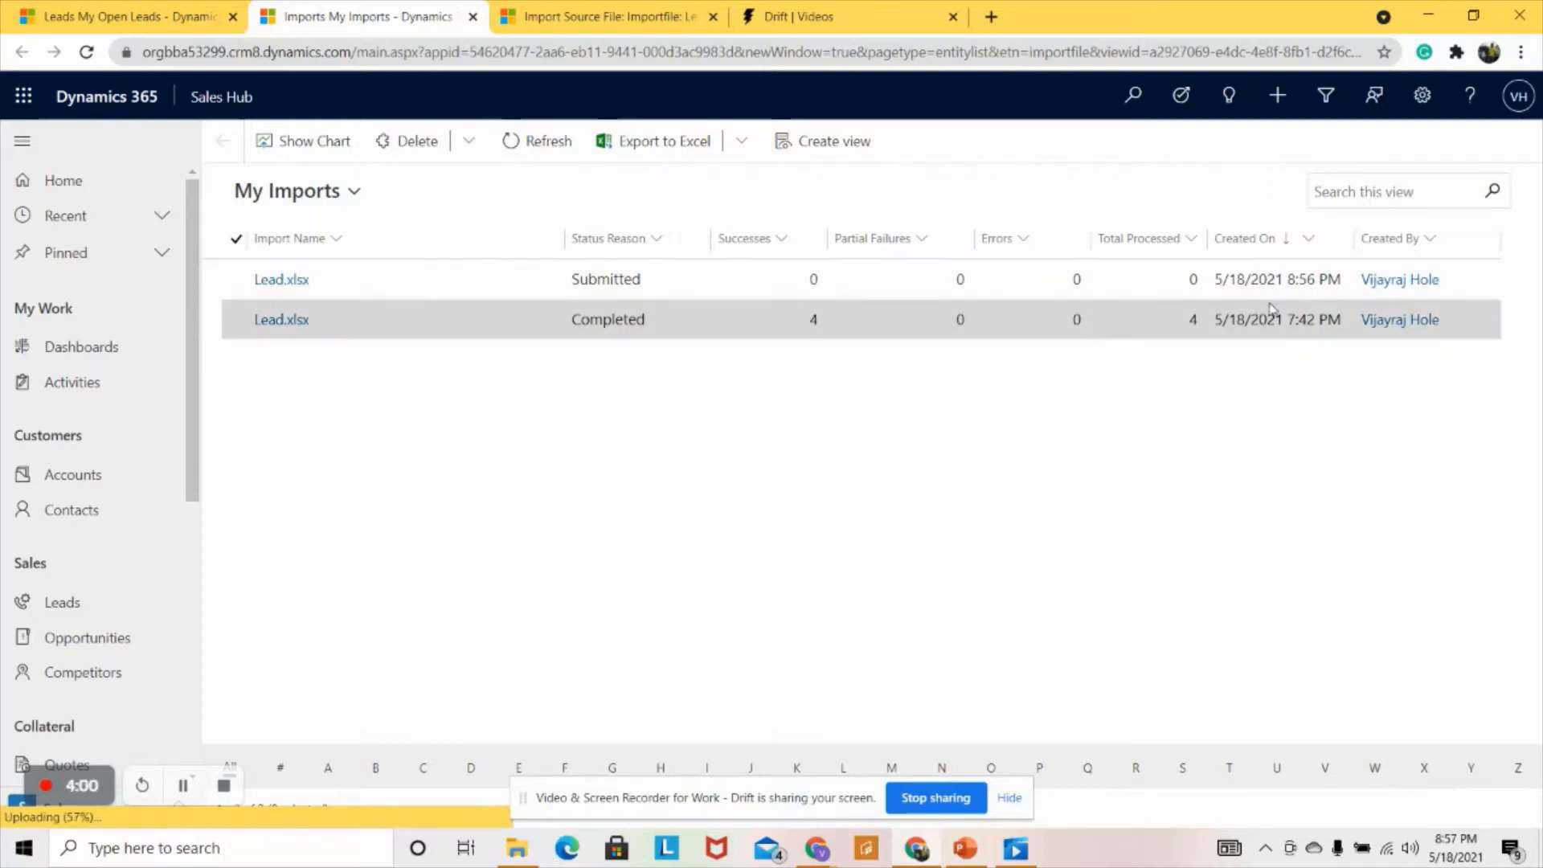
# - Open the top Lead.xlsx import and check its Failures, Success and Partial Failure tabs
pyautogui.click(268, 282)
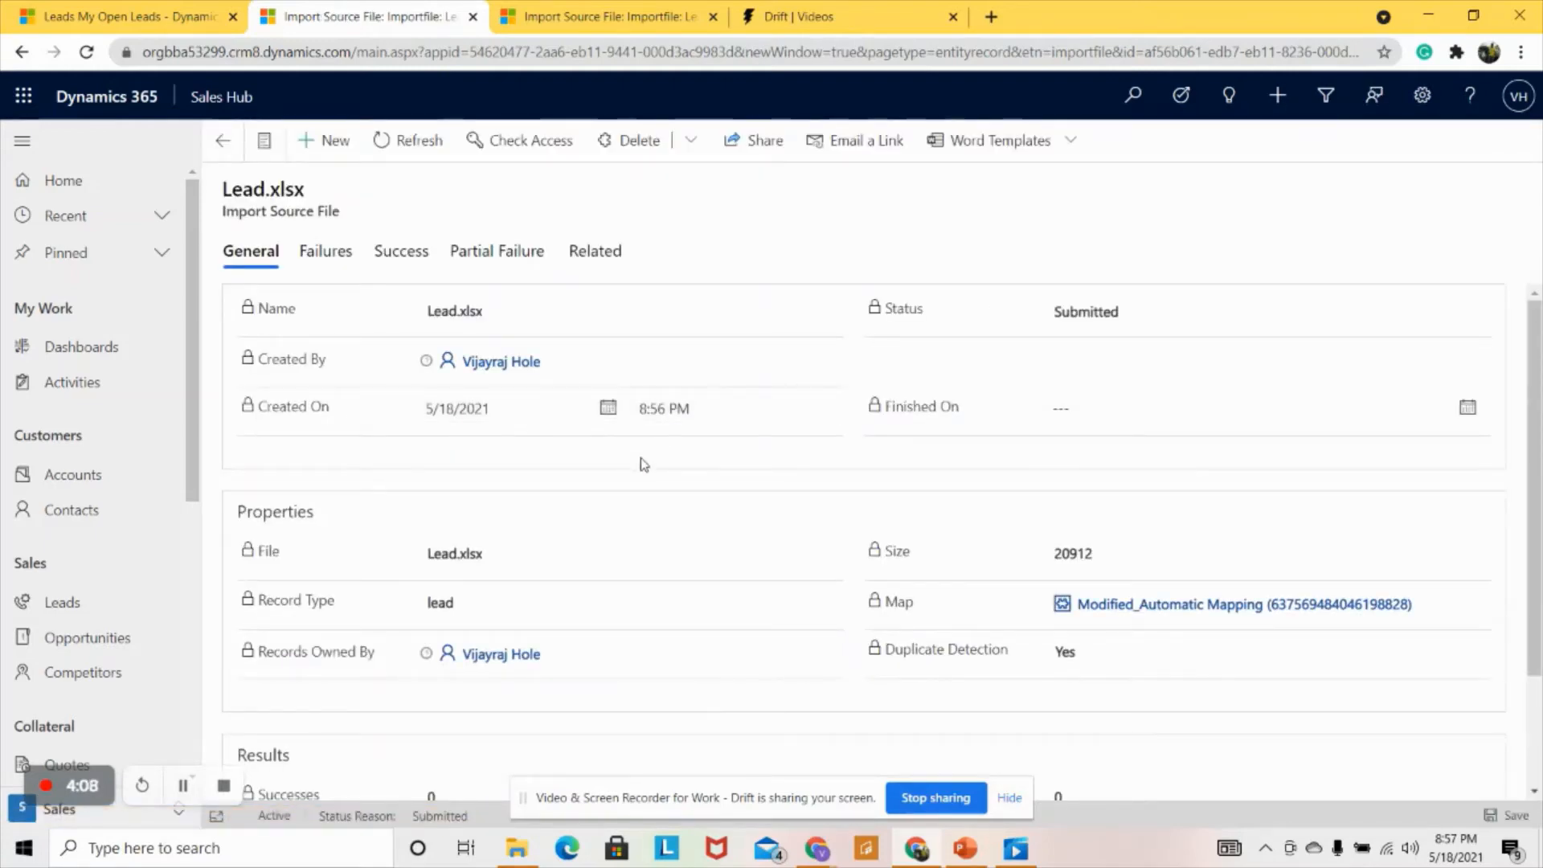
pyautogui.click(321, 254)
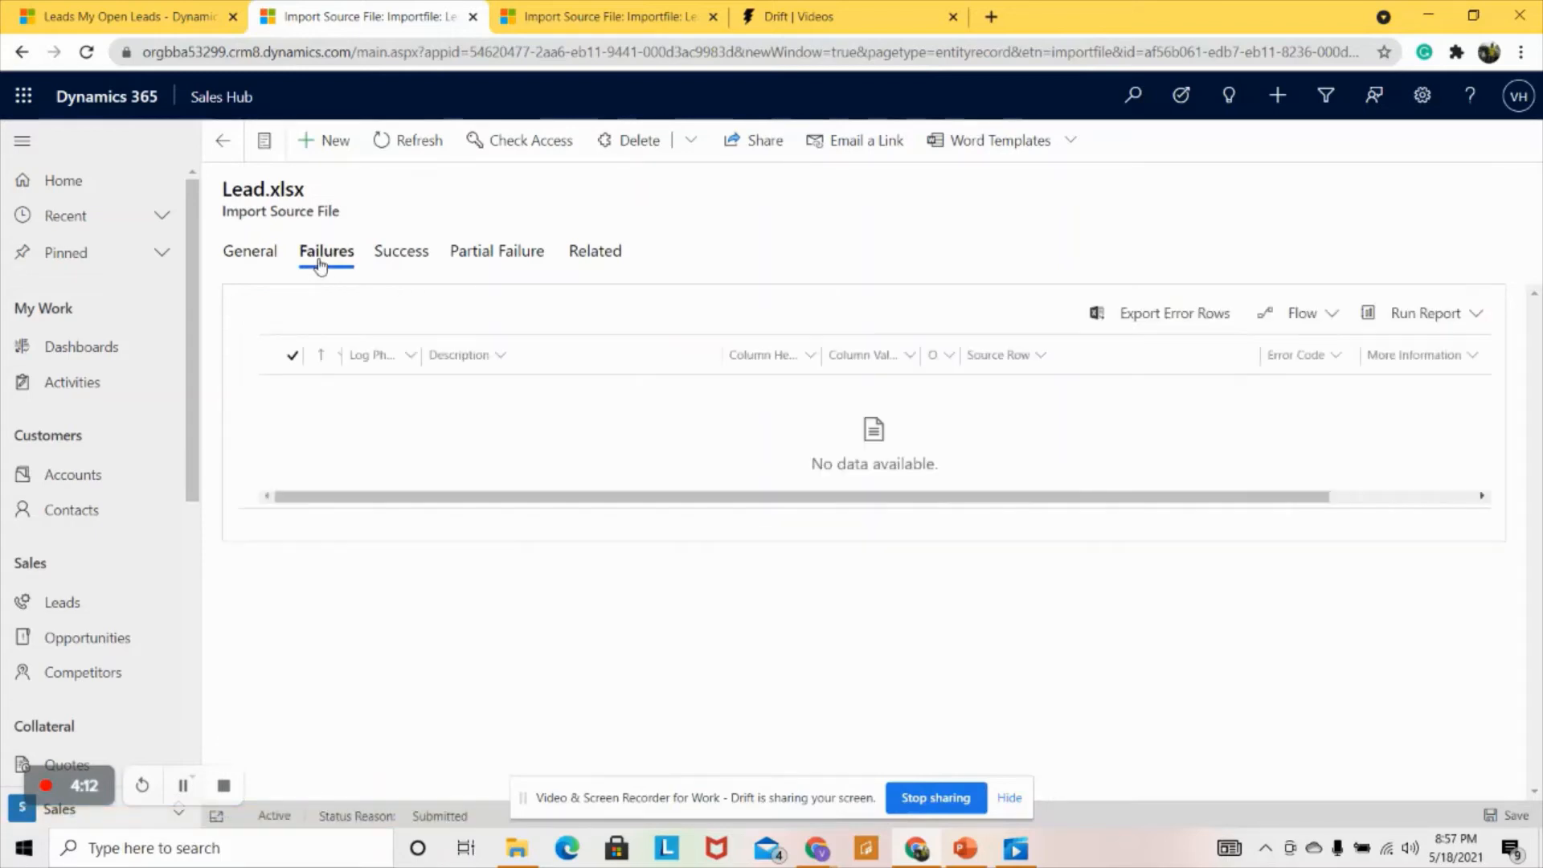
pyautogui.click(404, 266)
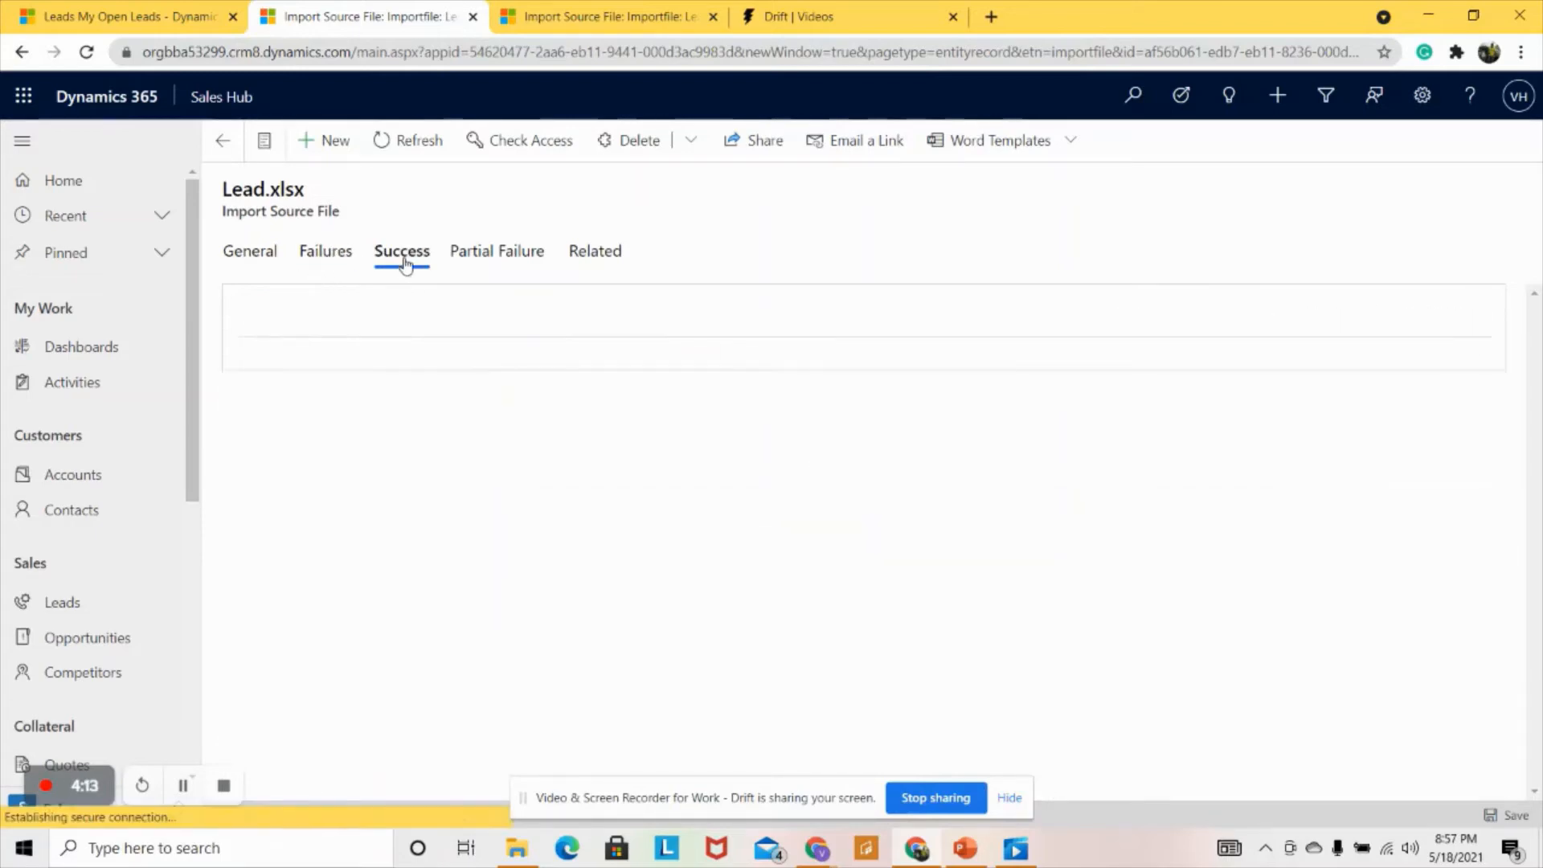
pyautogui.click(492, 256)
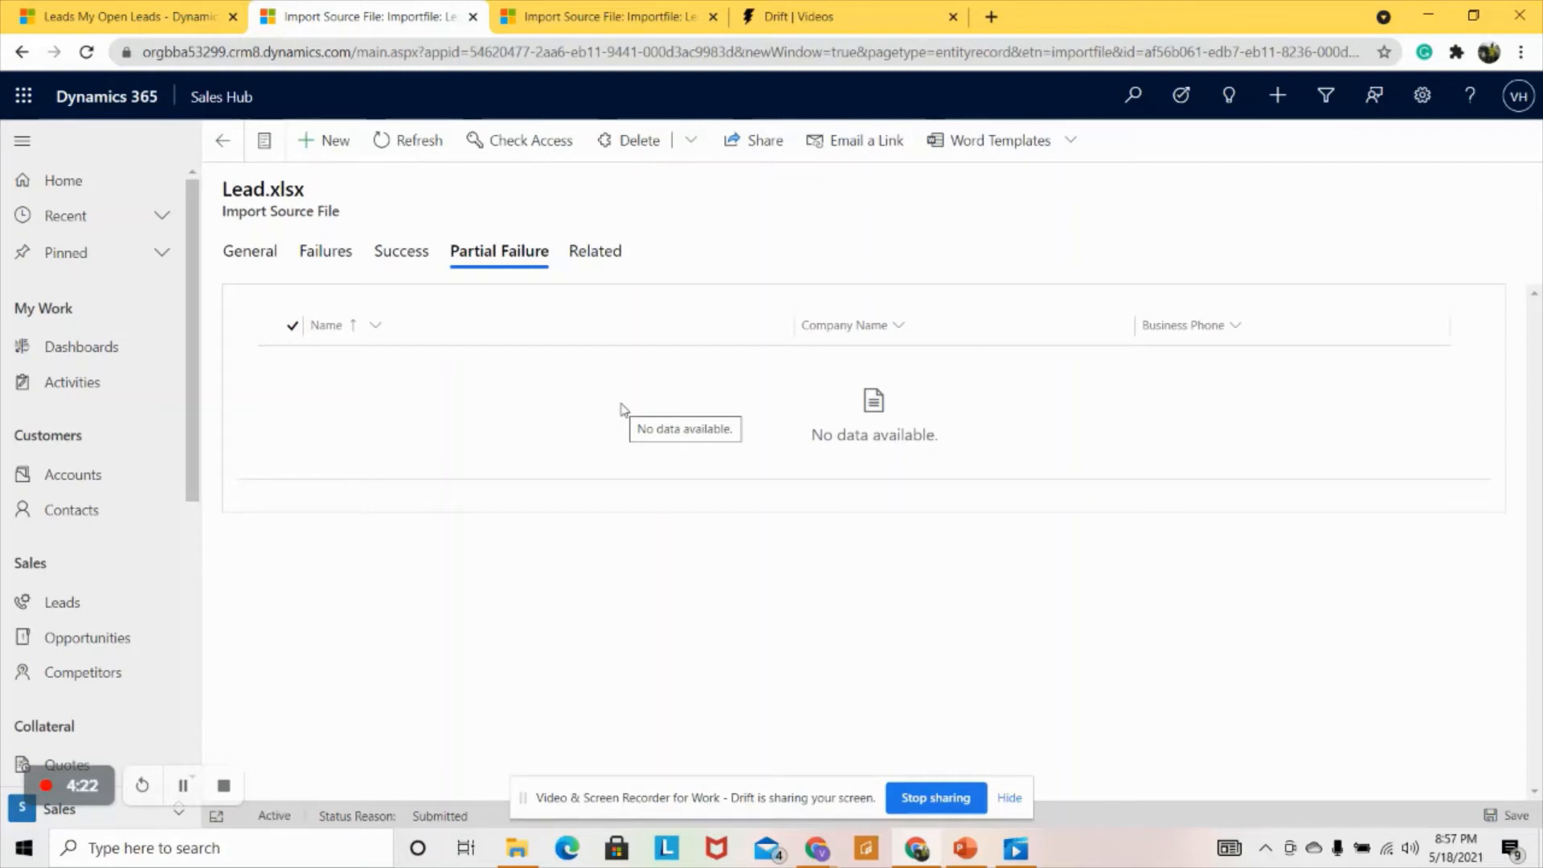
# - Refresh the import's General details and view Results: still Submitted, 0 successes, failures and total
pyautogui.click(250, 259)
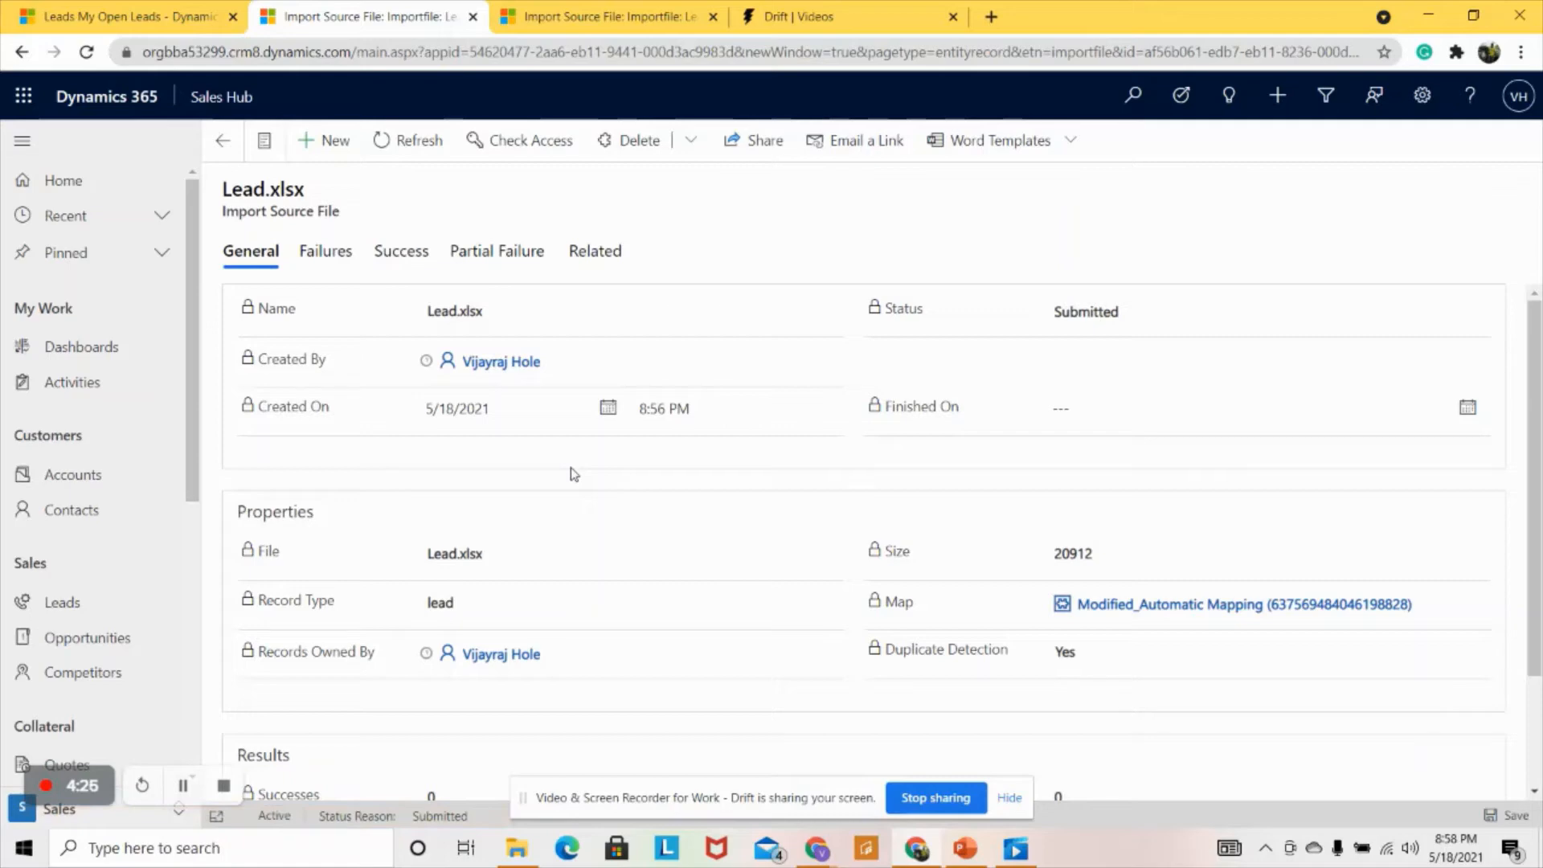
pyautogui.click(89, 55)
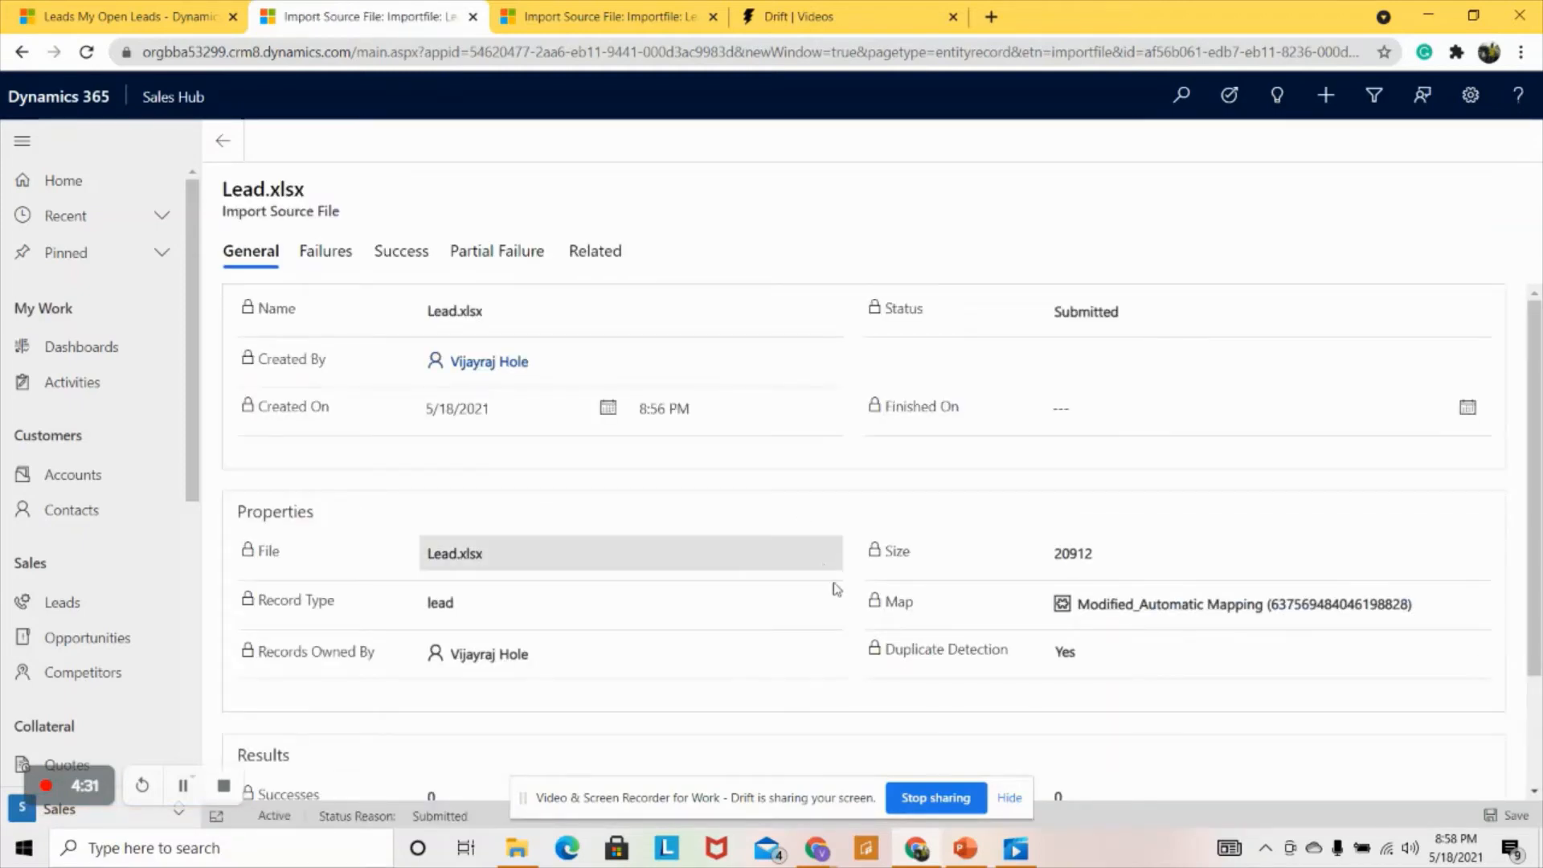
pyautogui.scroll(-2, 836, 595)
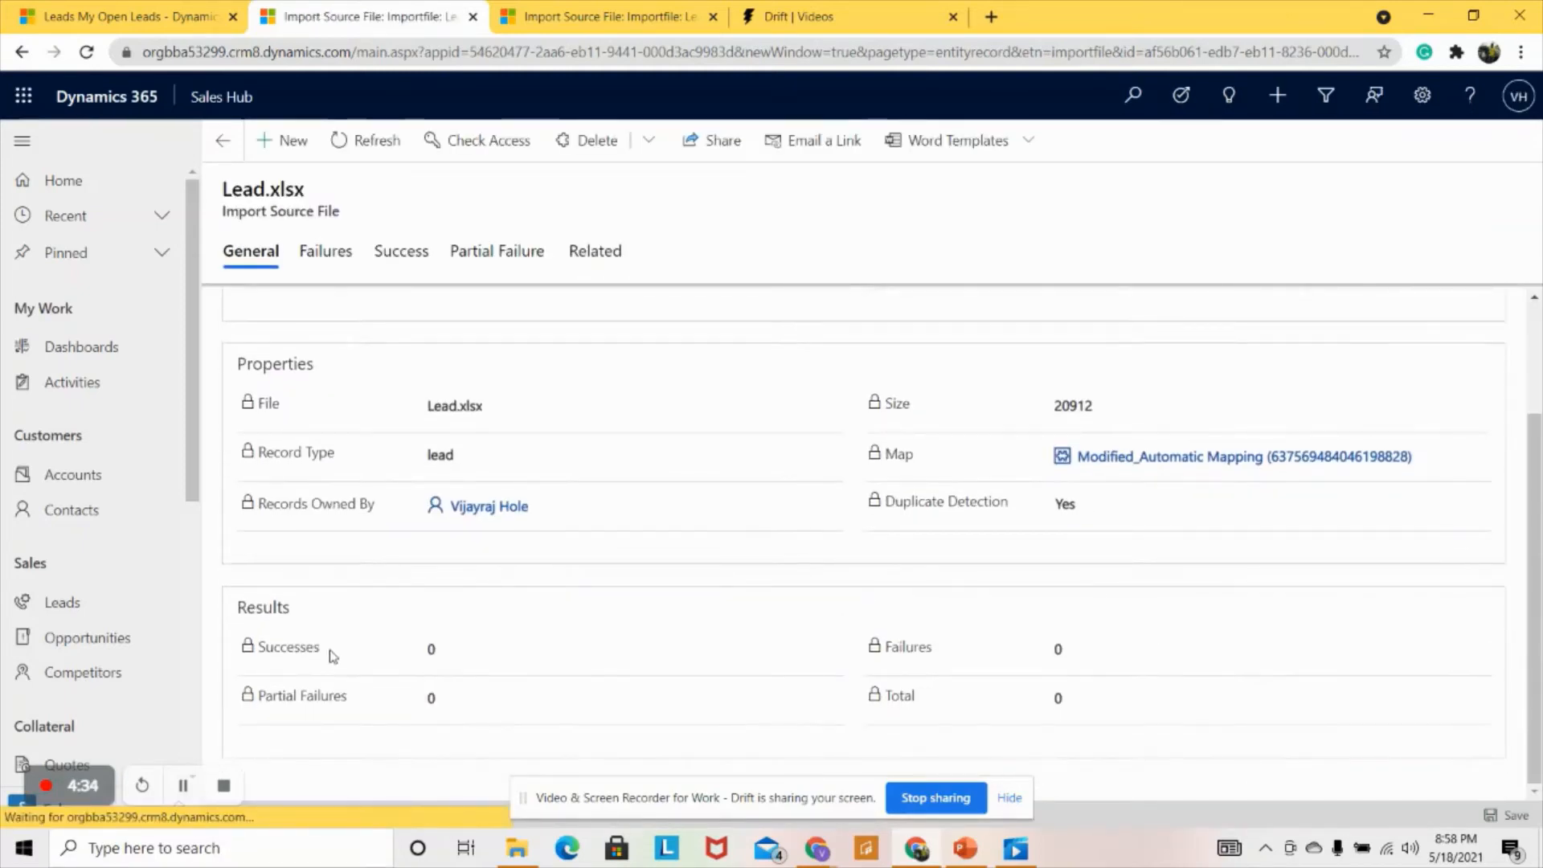
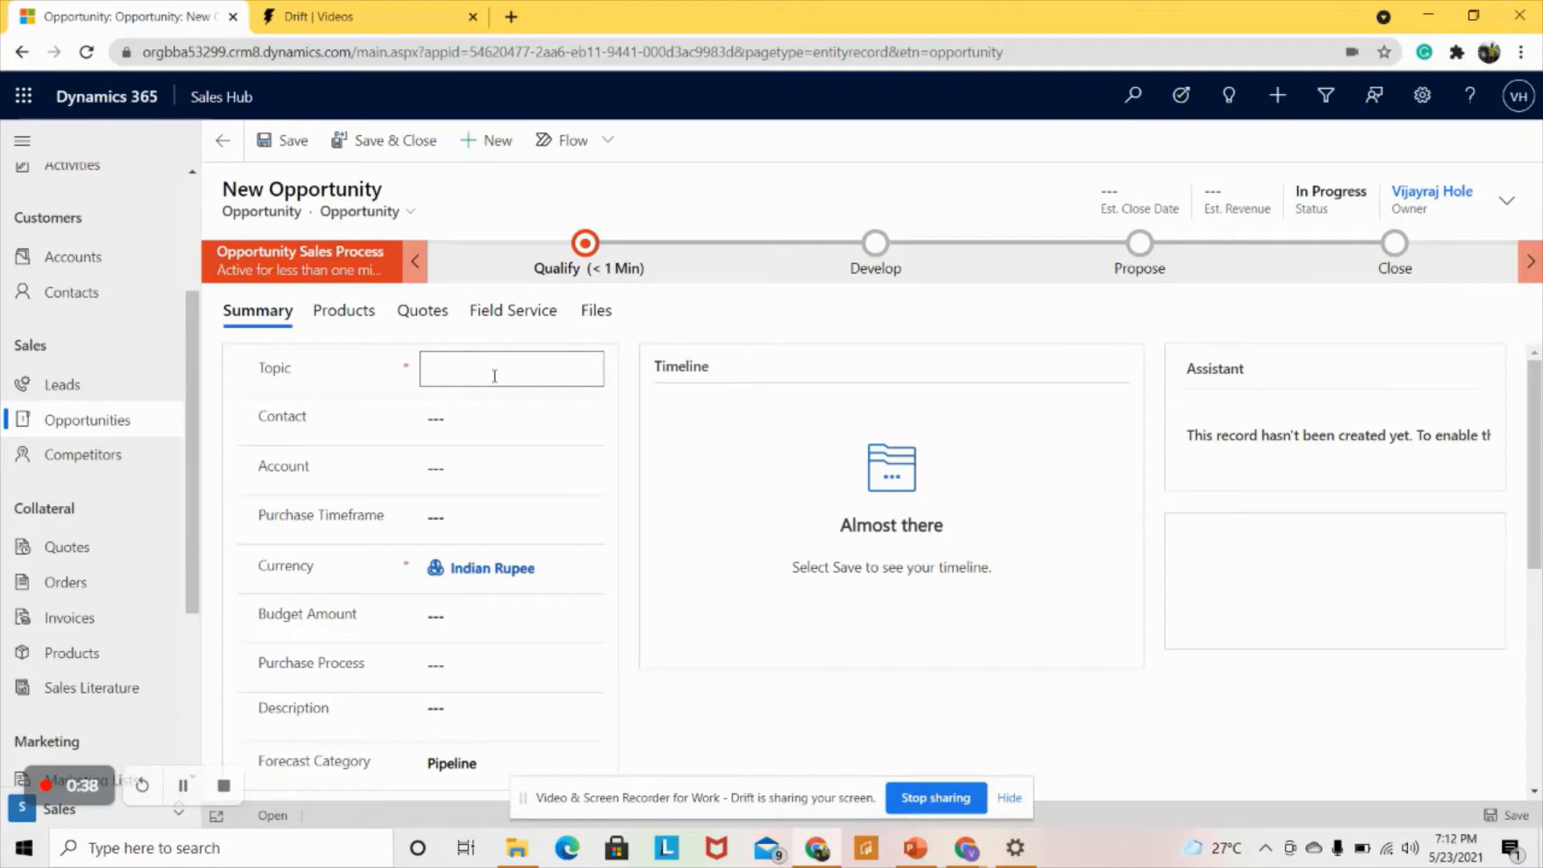
# - Enter topic 'Buy 3000 Mobiles', pick the matching contact and account A Datum Corporation
pyautogui.write('Buy 3000')
pyautogui.write(' Mob')
pyautogui.write('0')
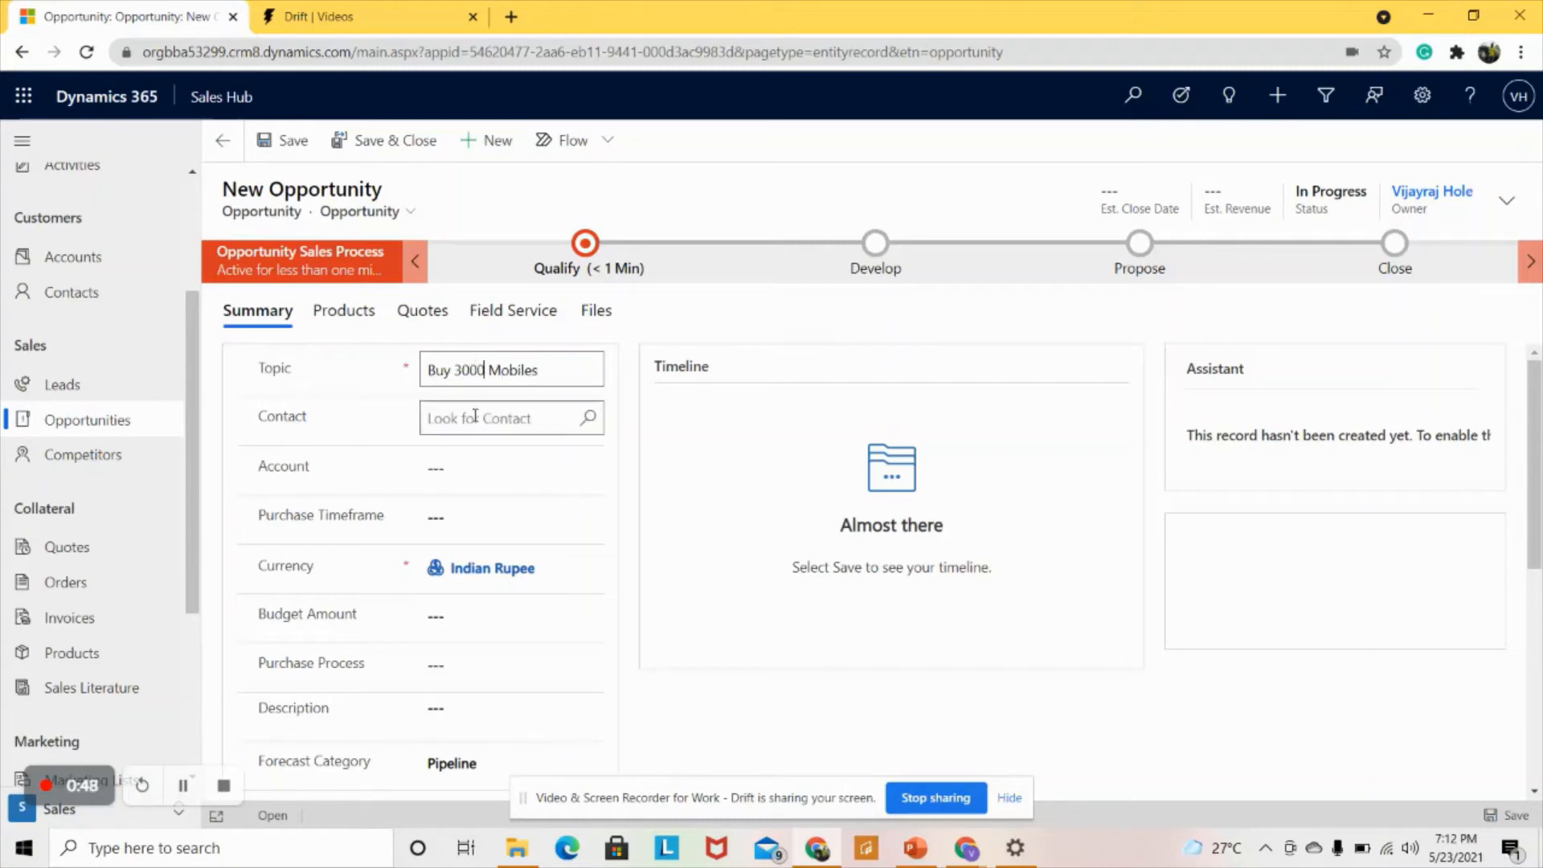
pyautogui.click(475, 415)
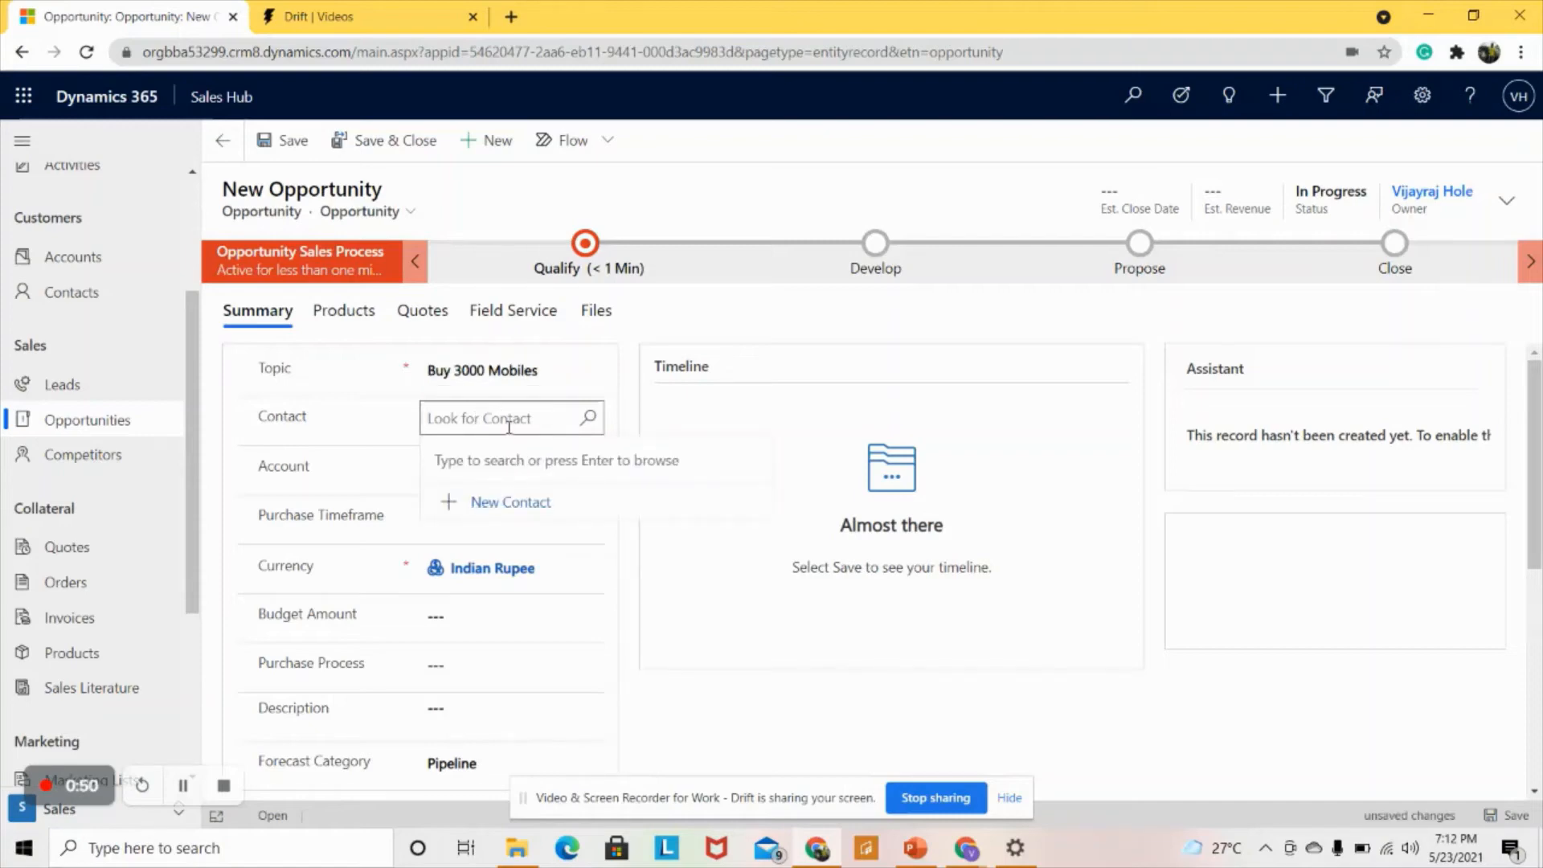
pyautogui.write('john')
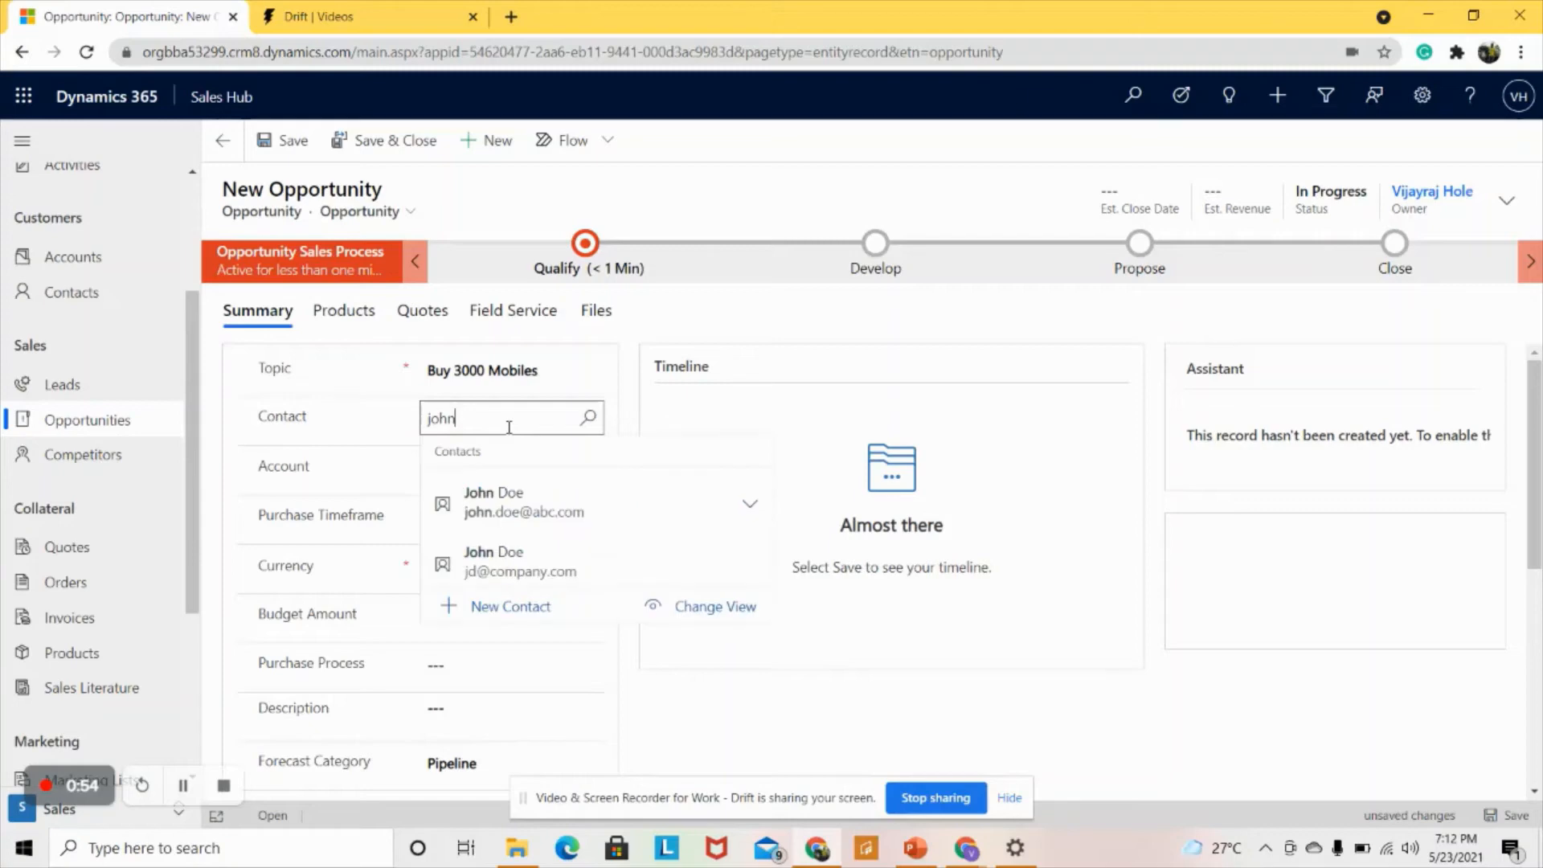
pyautogui.click(483, 497)
pyautogui.click(487, 468)
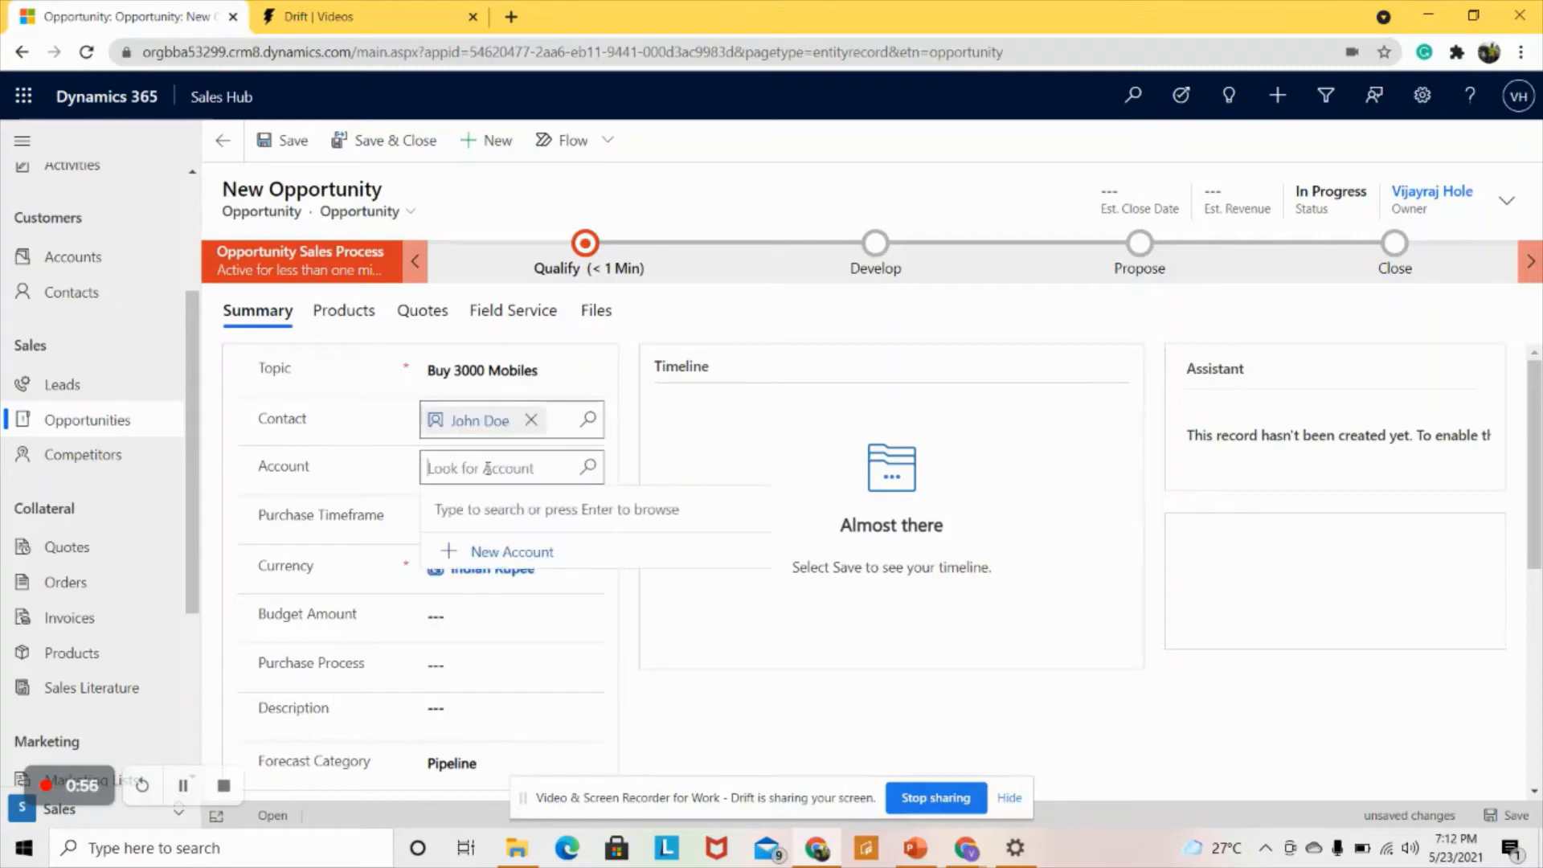
pyautogui.write('a')
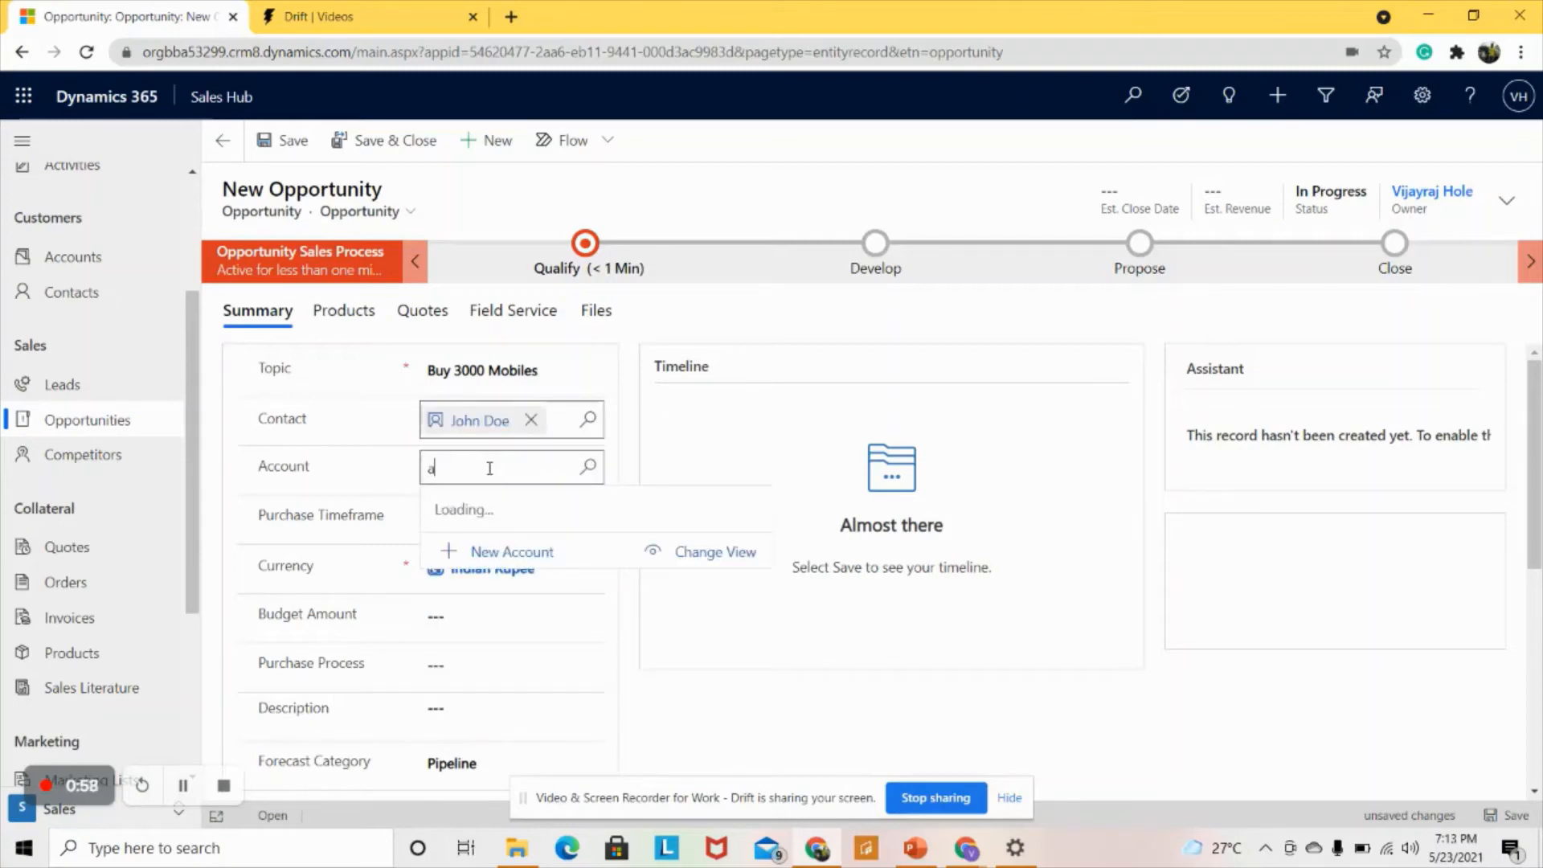
pyautogui.click(507, 548)
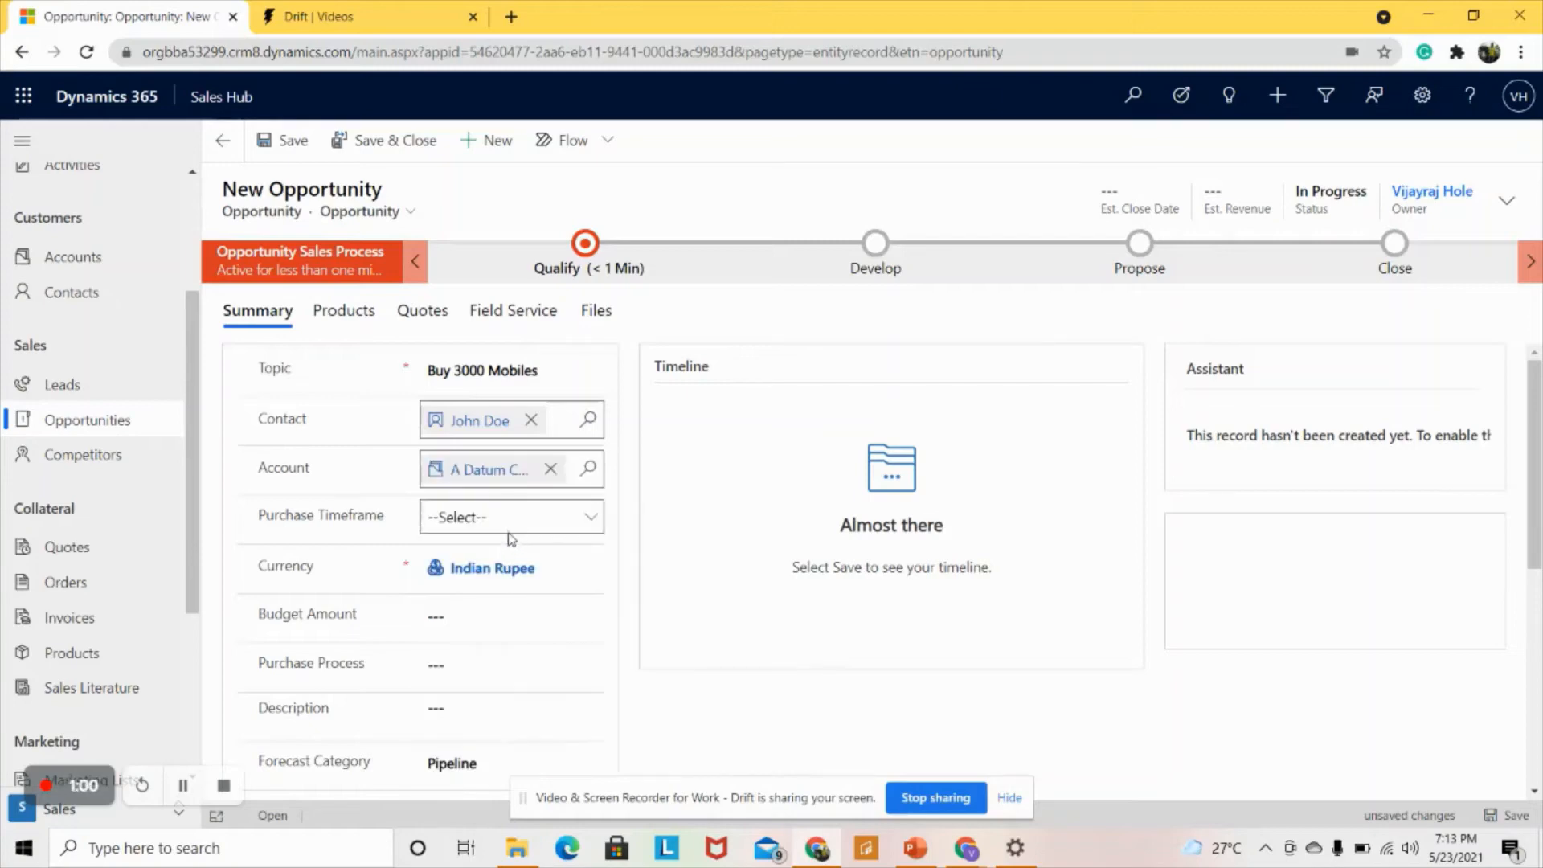
# - Set the purchase timeframe to Next Quarter
pyautogui.click(510, 524)
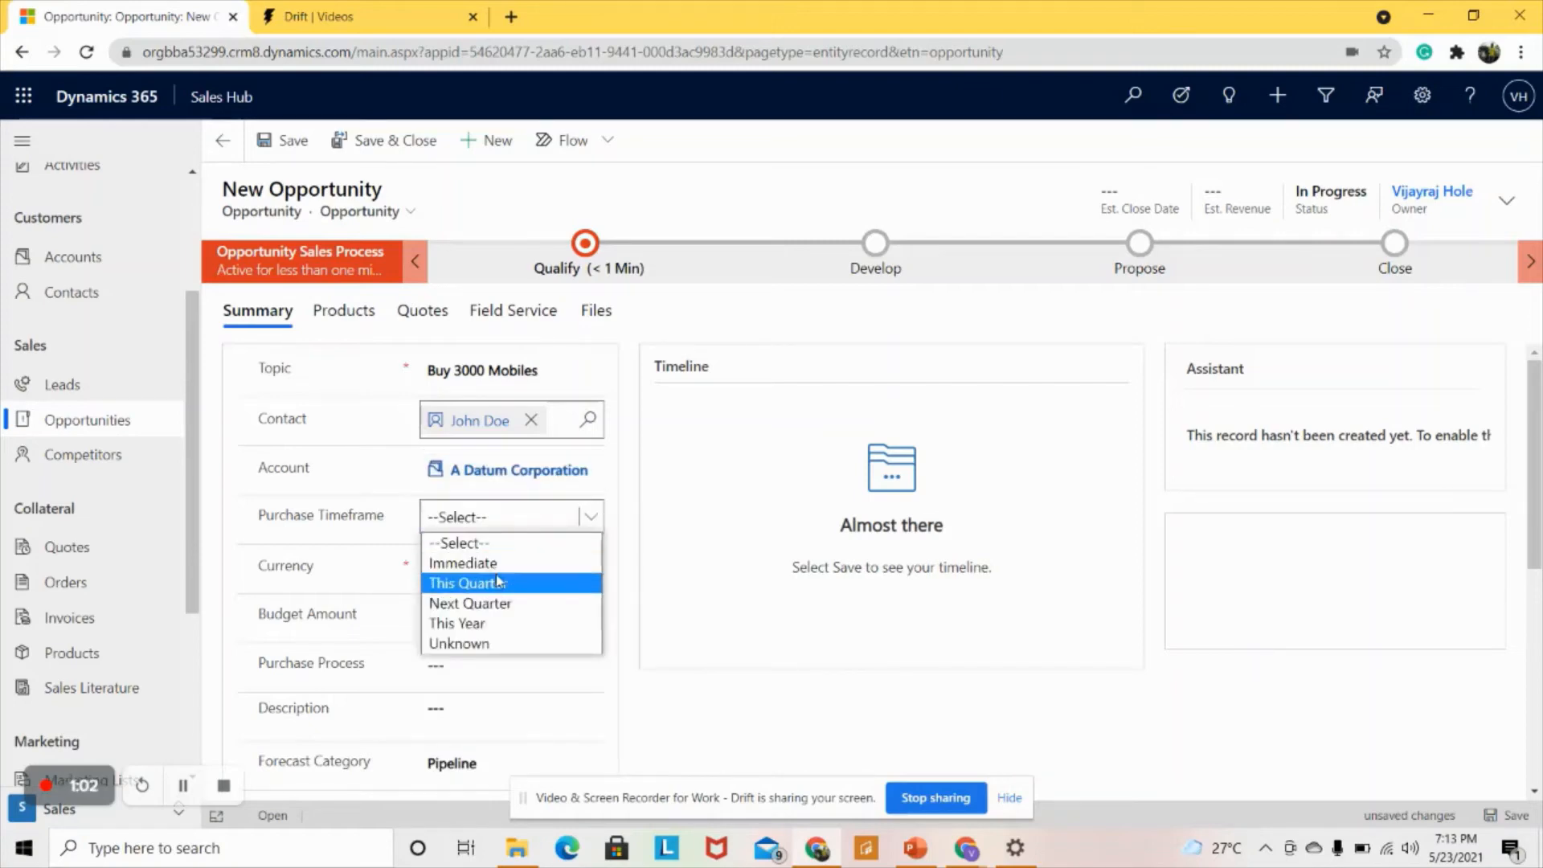
pyautogui.click(482, 603)
pyautogui.scroll(-1, 493, 601)
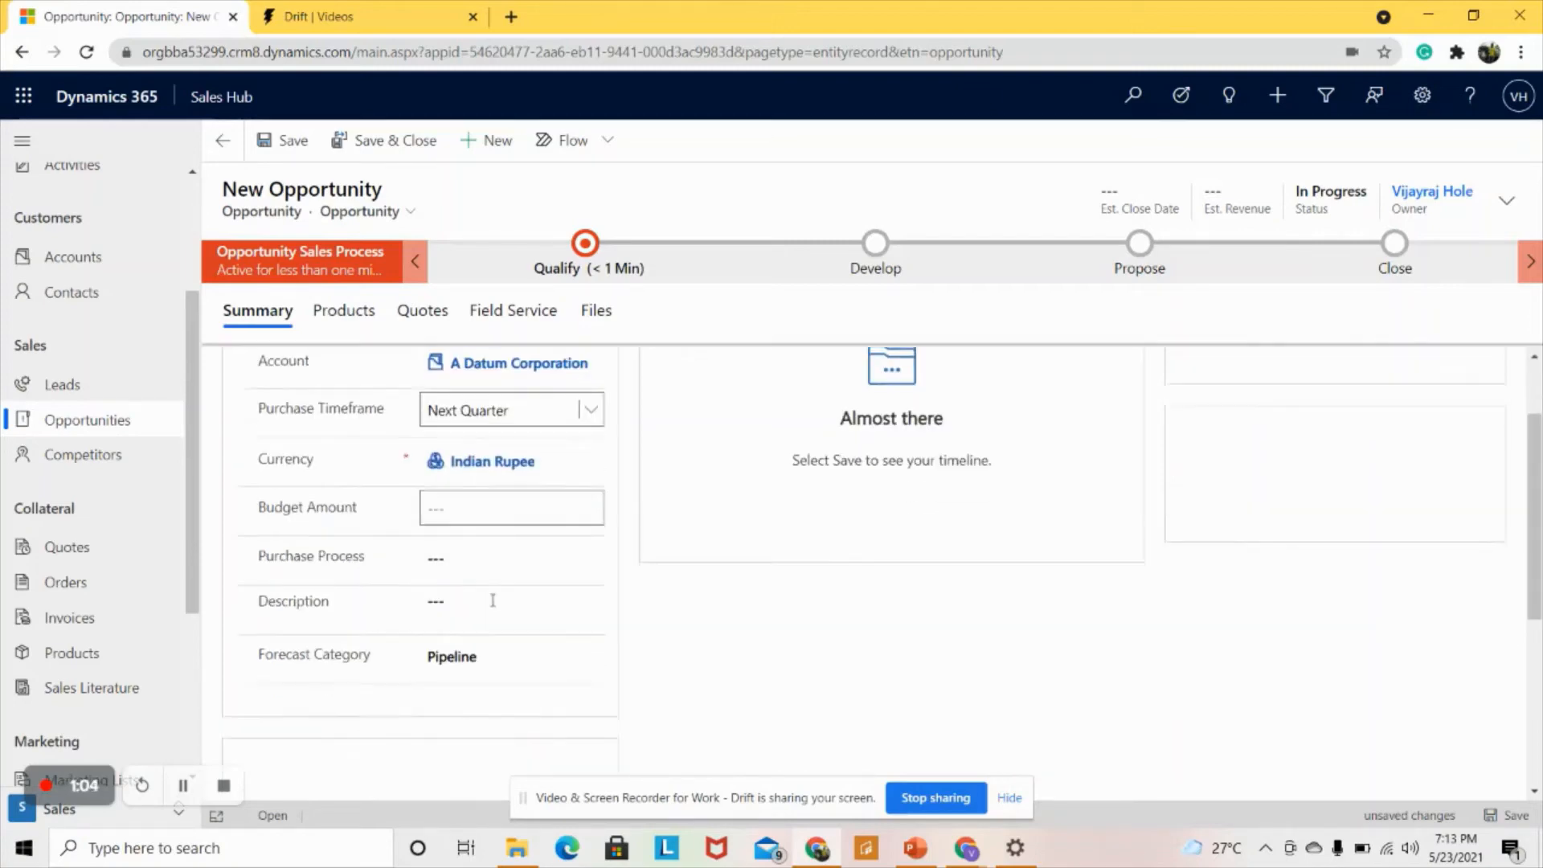
pyautogui.scroll(-1, 493, 600)
pyautogui.scroll(1, 495, 605)
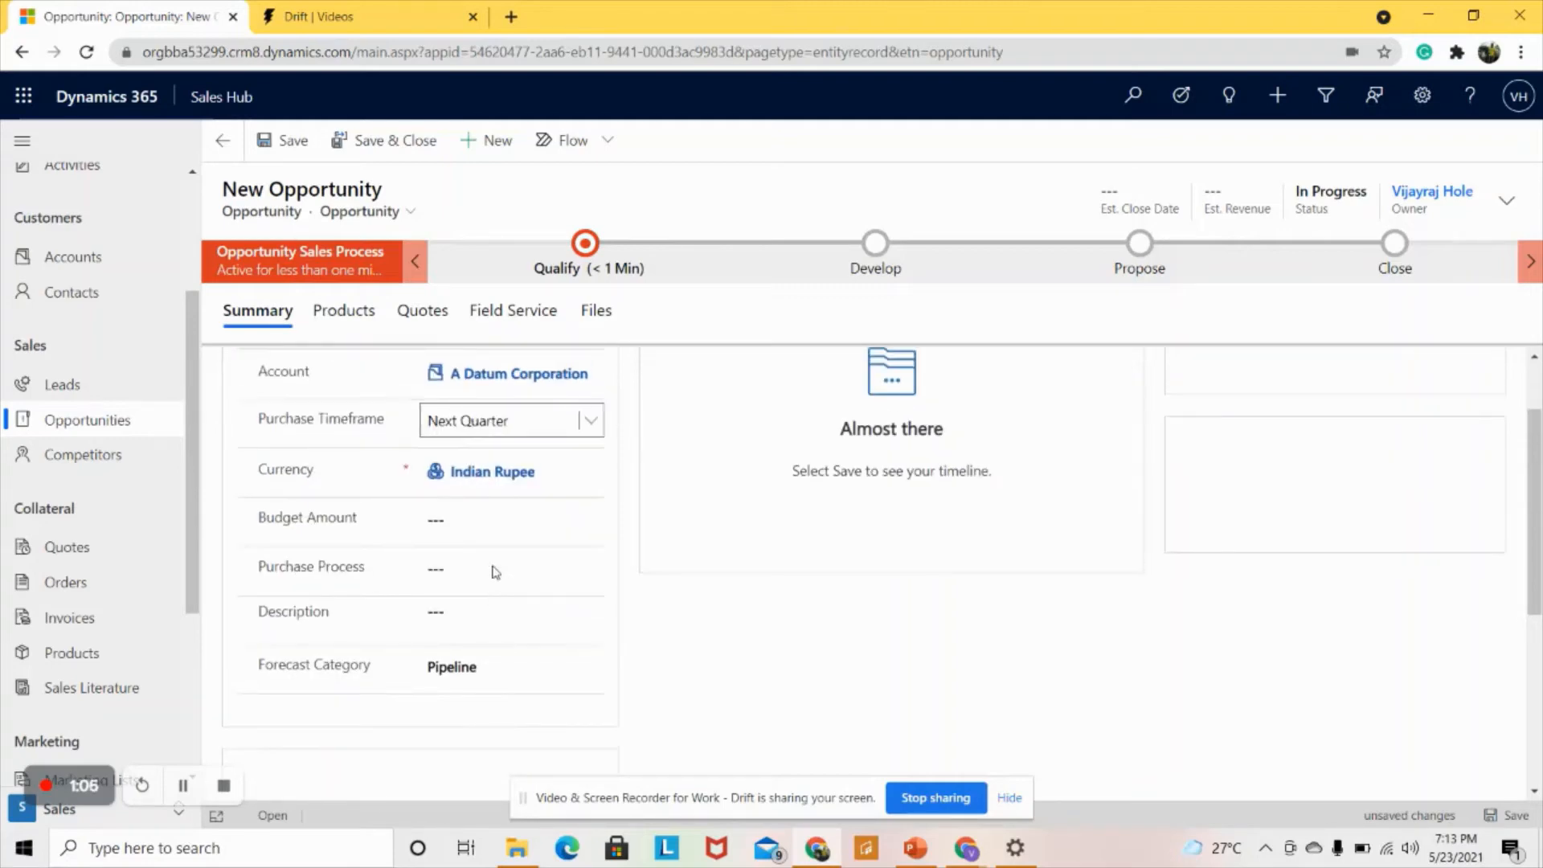
# - Enter the budget amount of ₹456,789.00
pyautogui.click(489, 525)
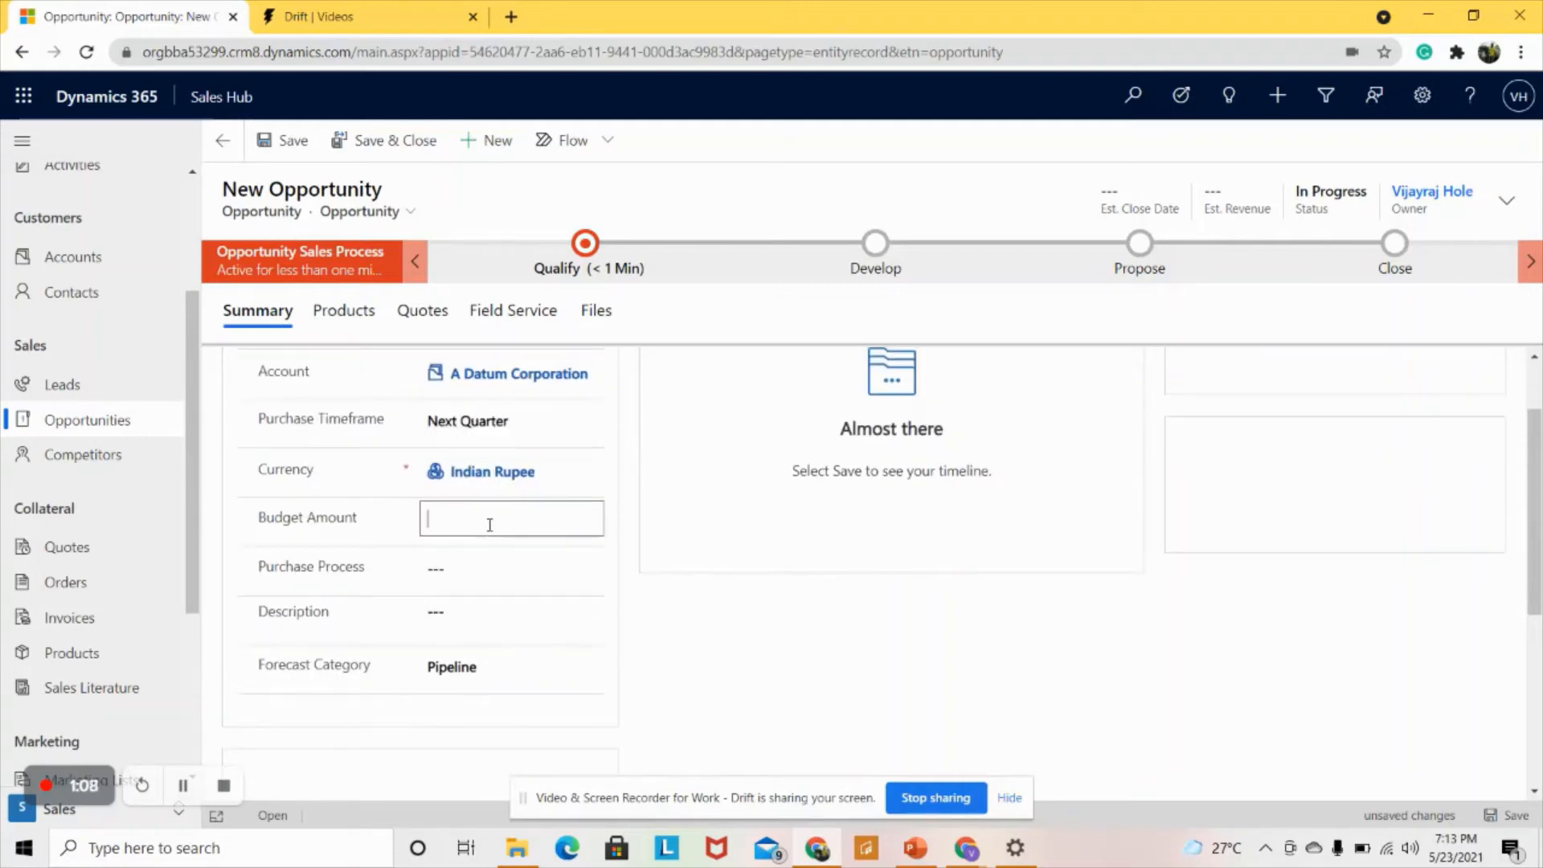
pyautogui.write('4567')
pyautogui.click(493, 568)
pyautogui.click(492, 569)
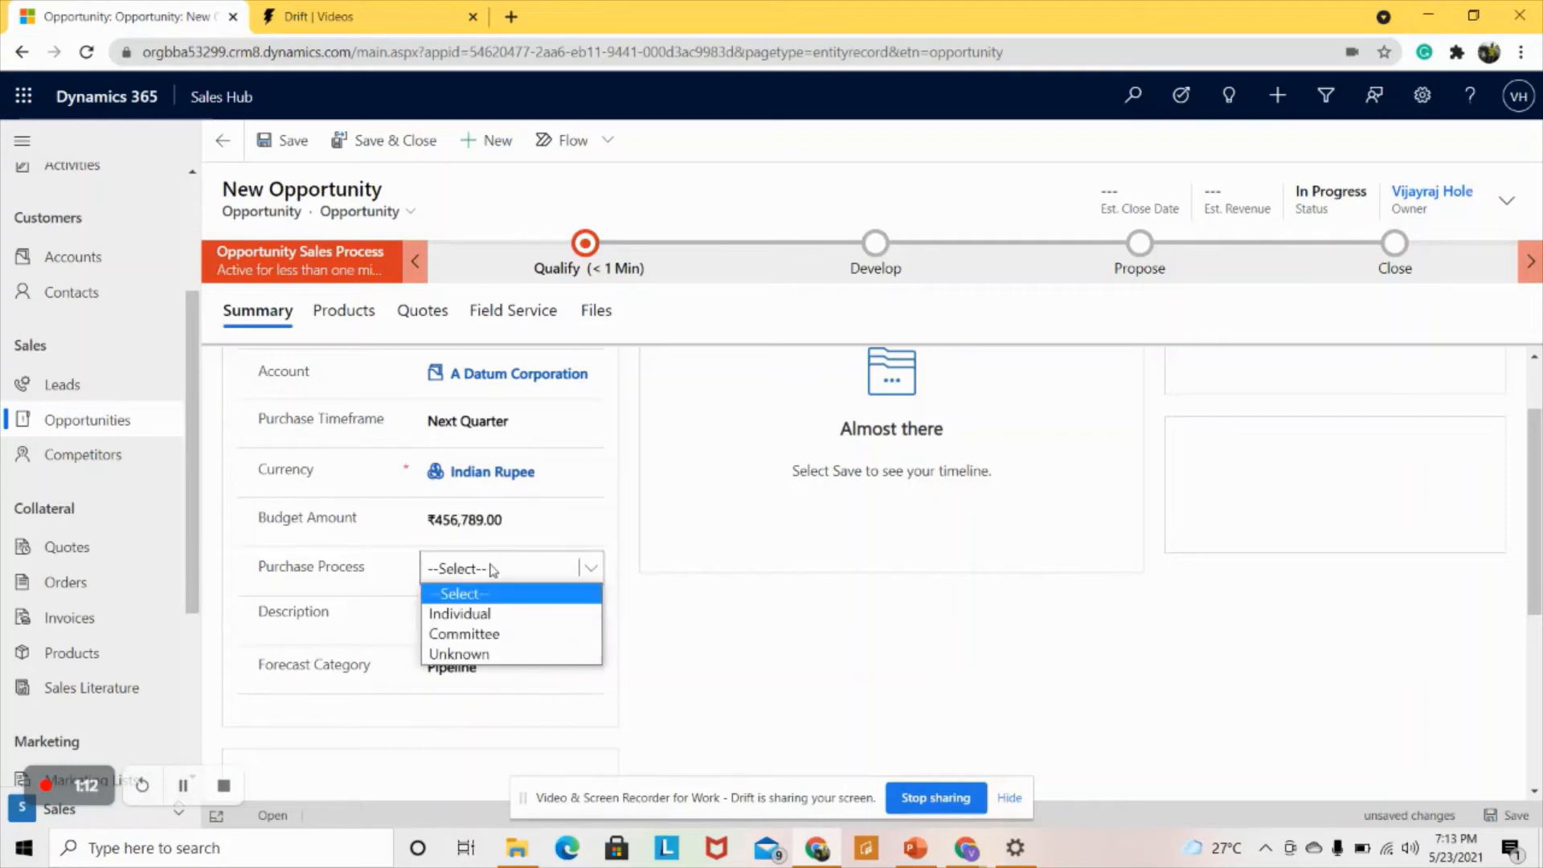
pyautogui.click(430, 519)
pyautogui.click(430, 519)
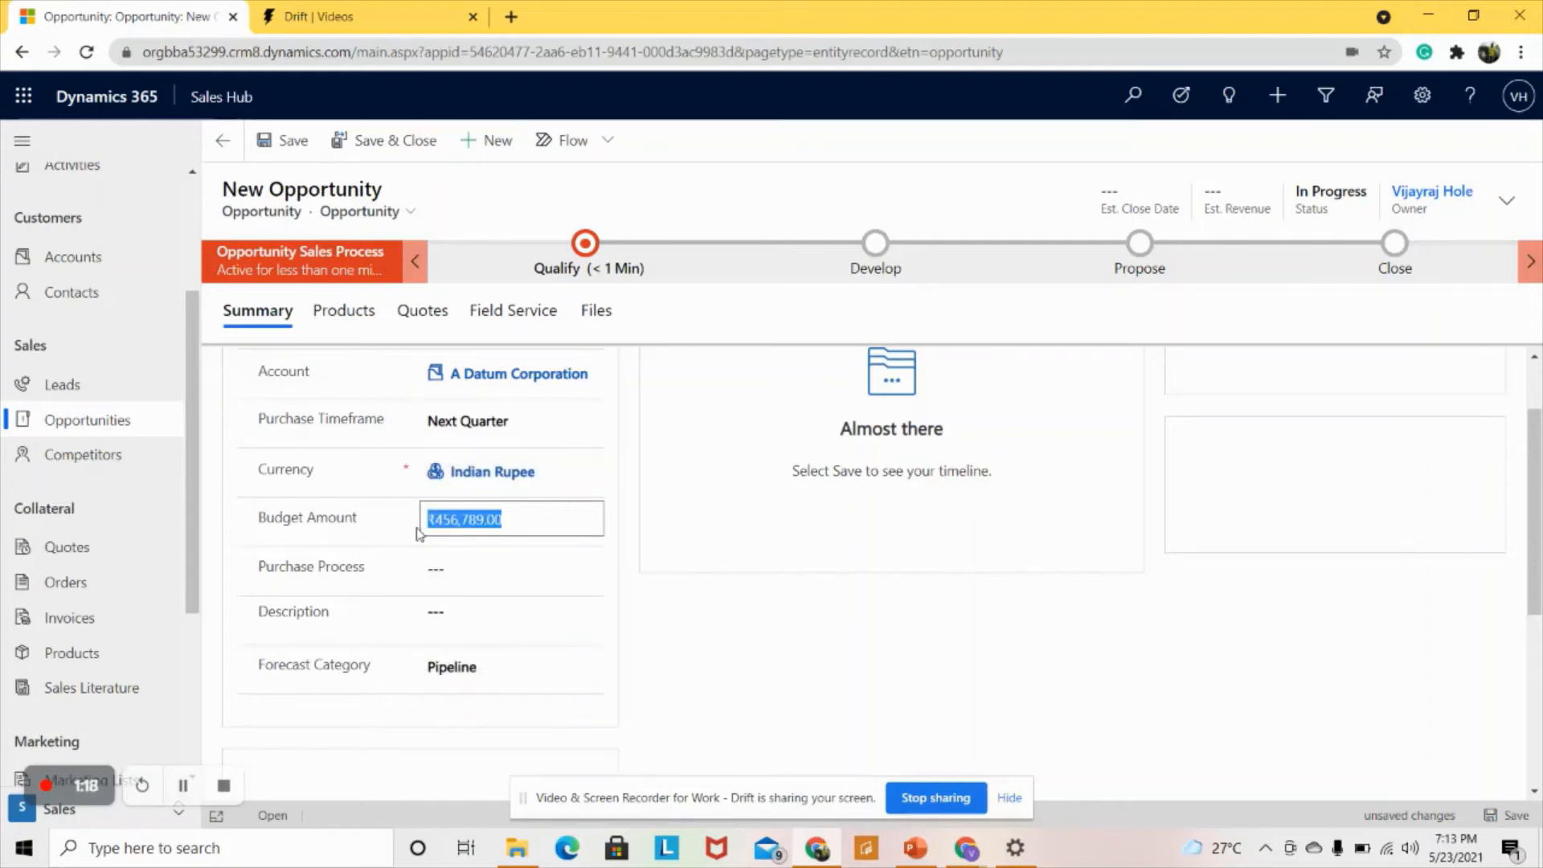
# - Set the purchase process to Individual, leaving forecast category at Pipeline
pyautogui.click(450, 568)
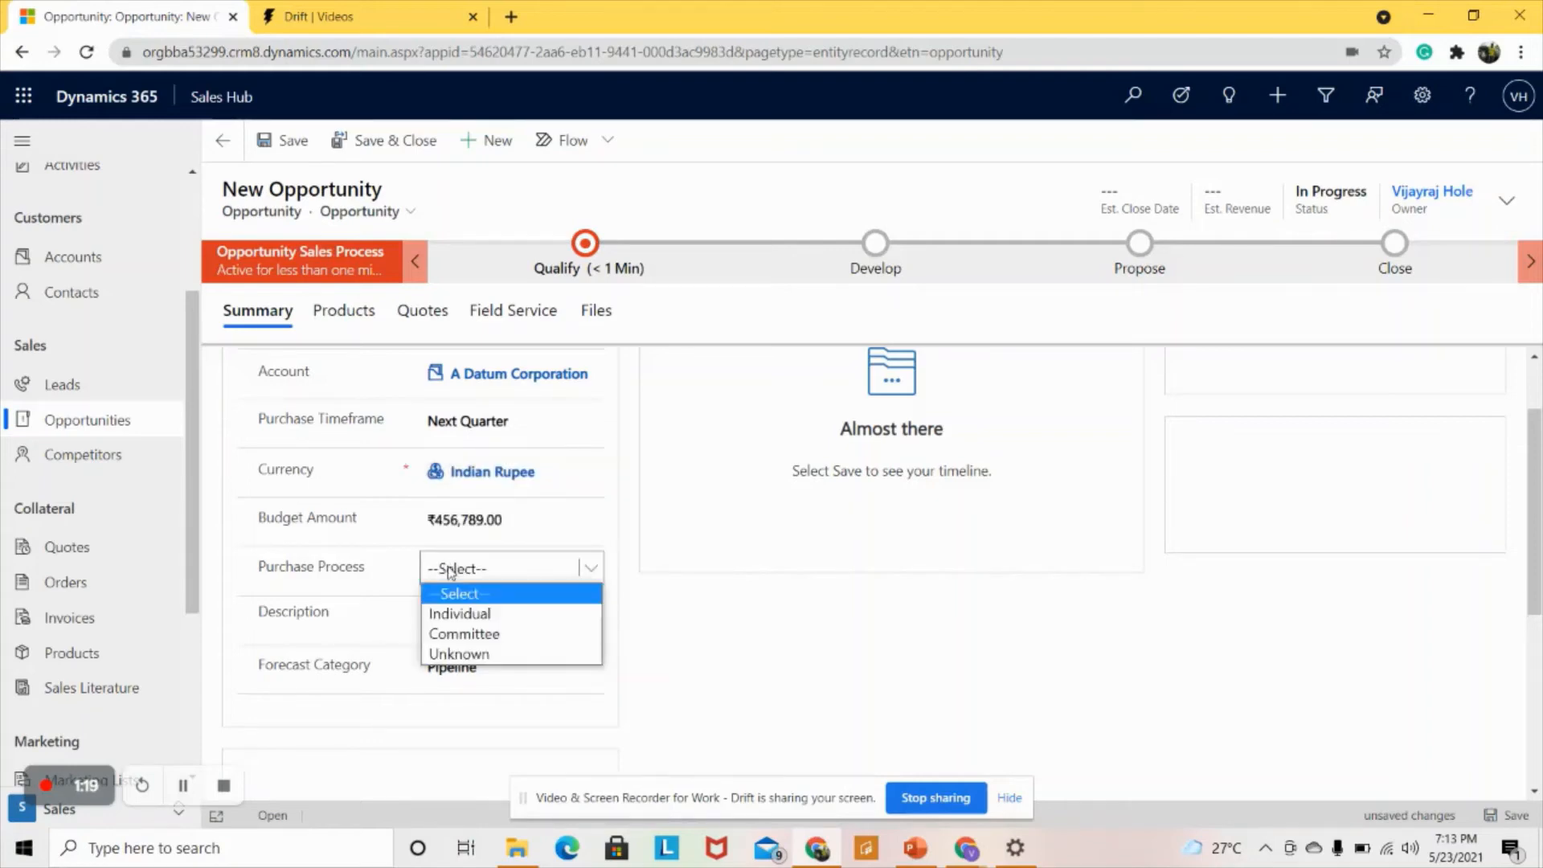
pyautogui.click(451, 614)
pyautogui.click(438, 616)
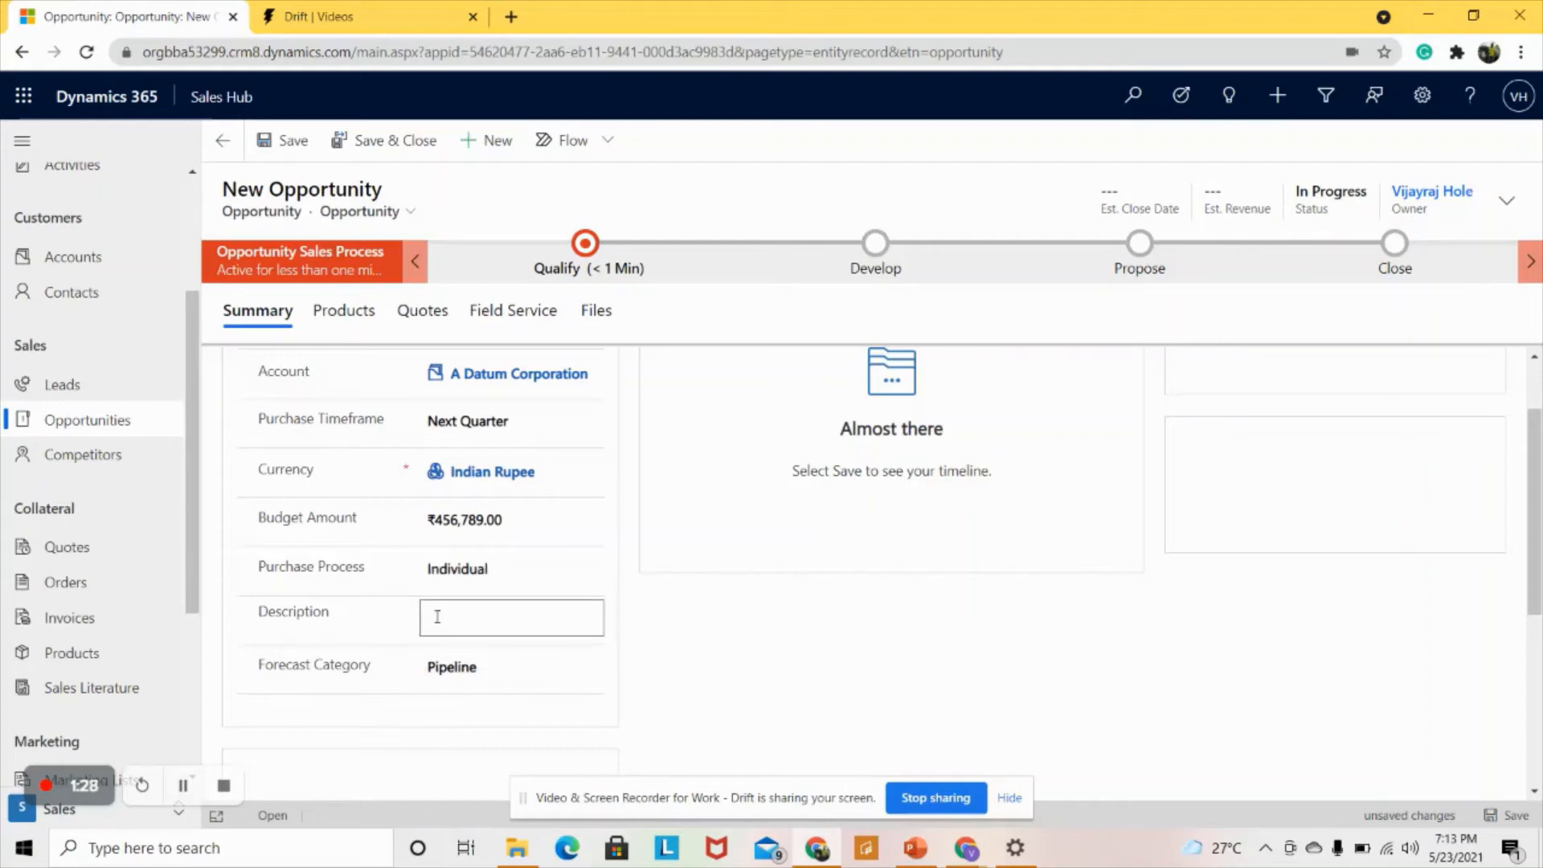
pyautogui.scroll(-1, 437, 617)
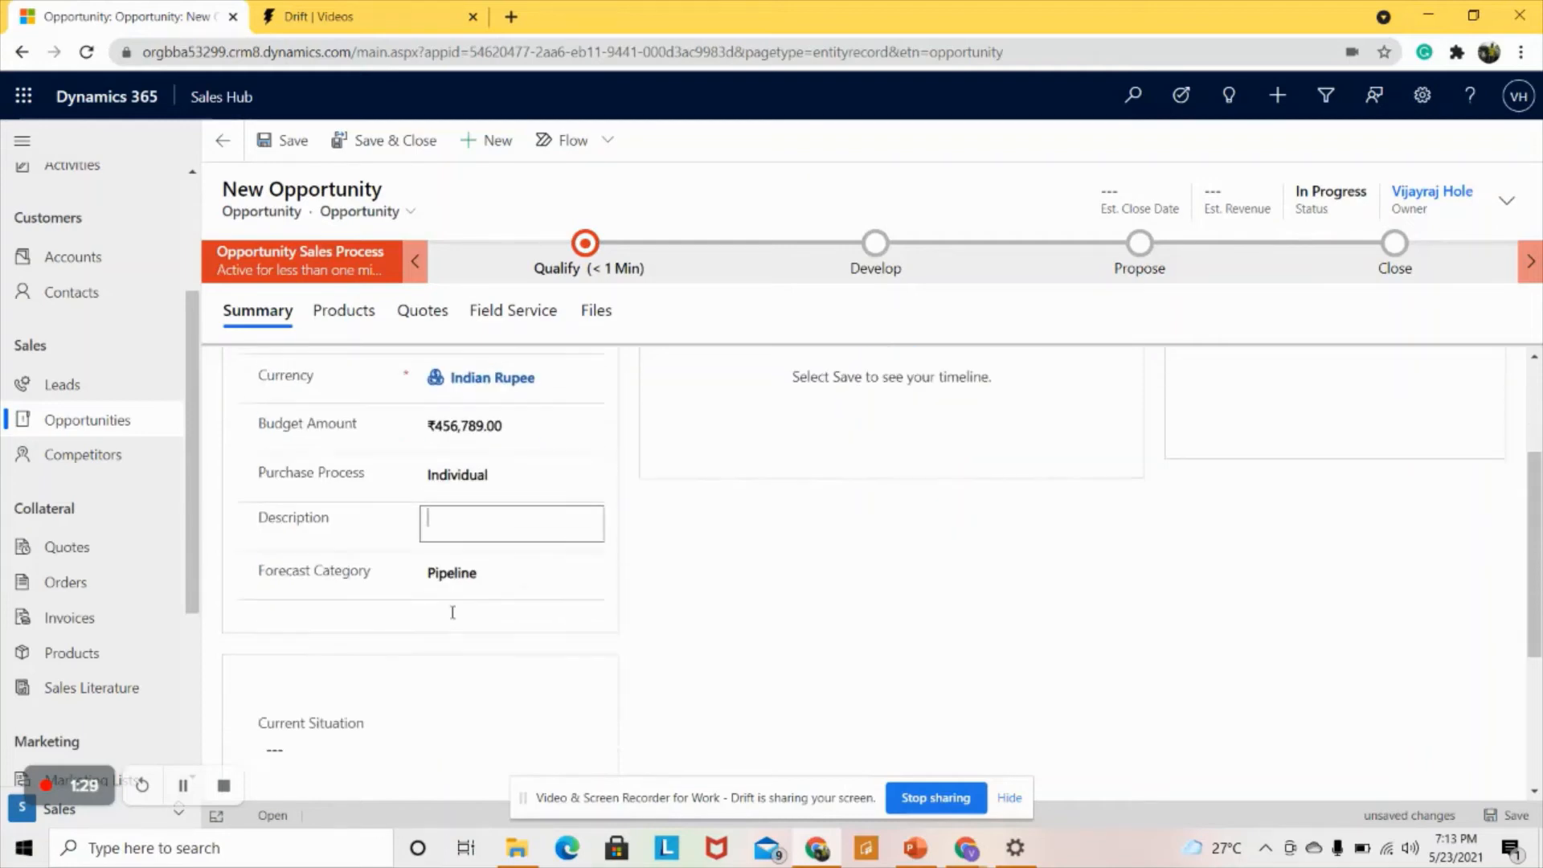
pyautogui.click(477, 571)
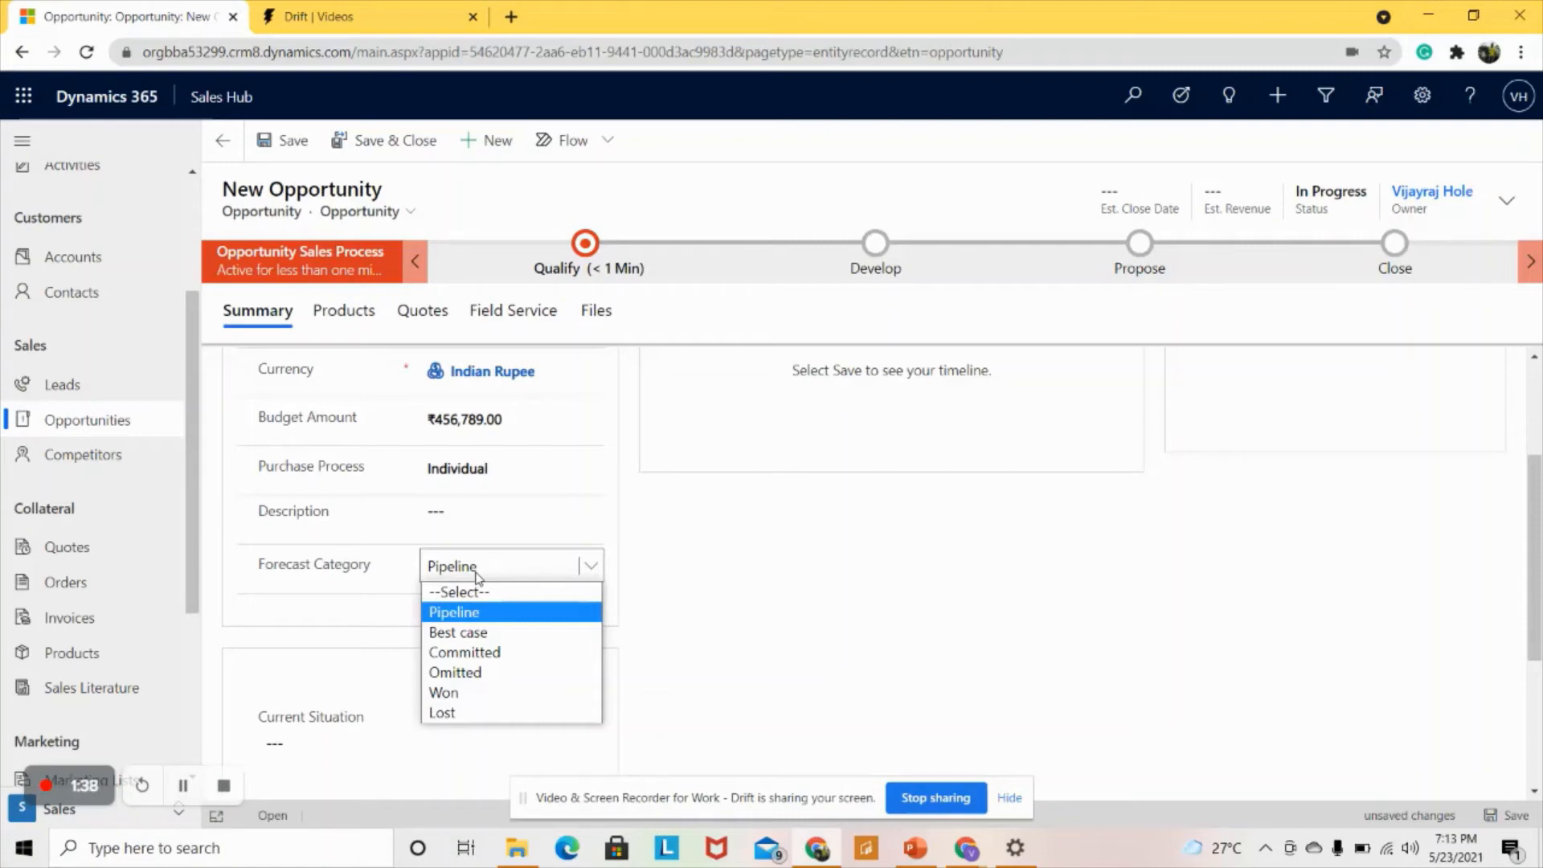
pyautogui.scroll(-3, 362, 583)
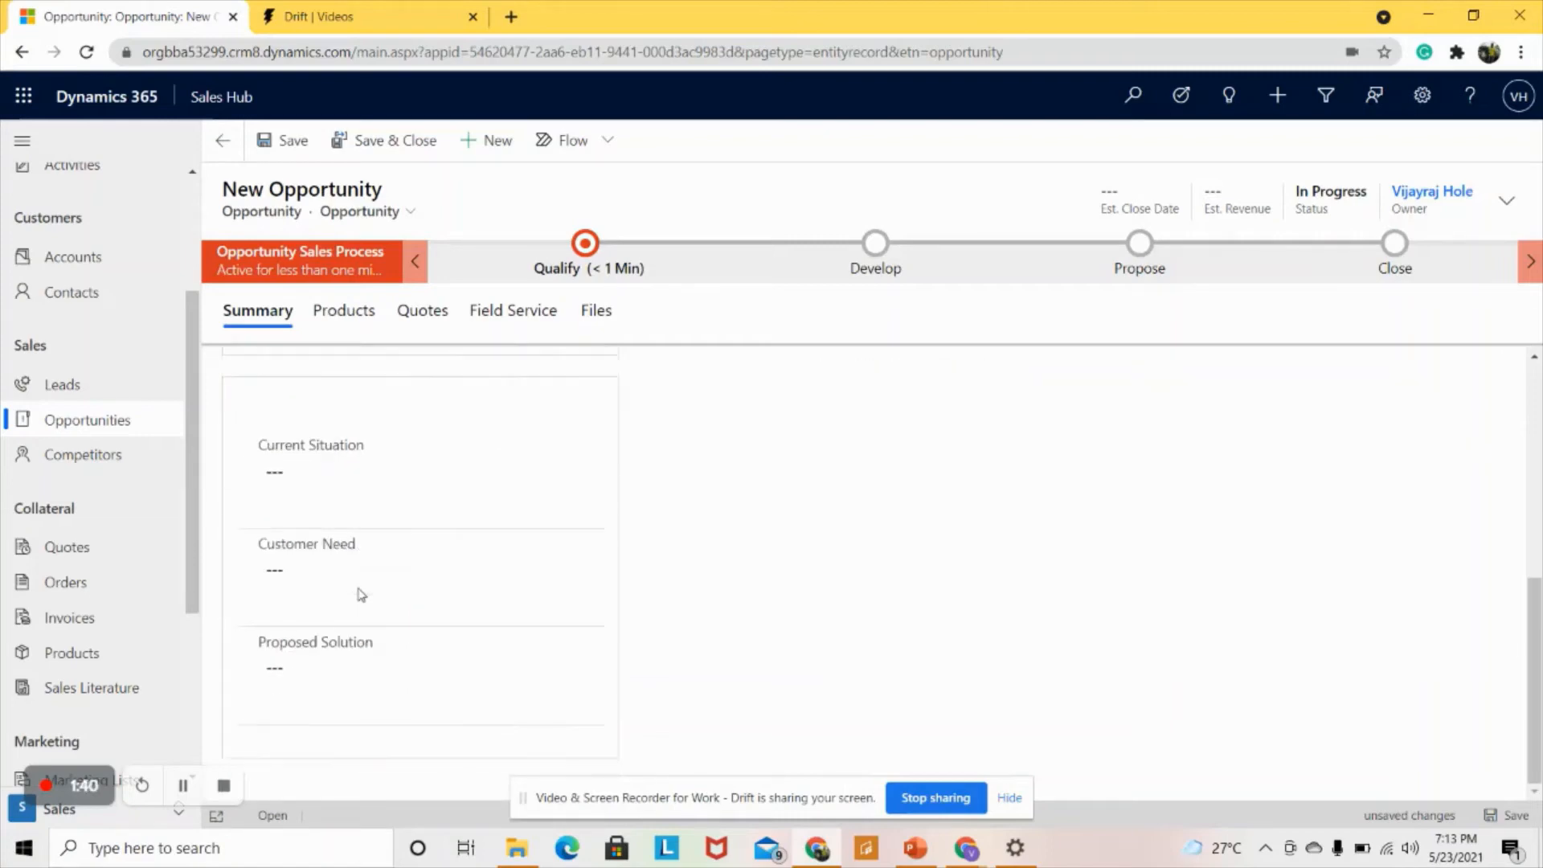
pyautogui.scroll(5, 362, 585)
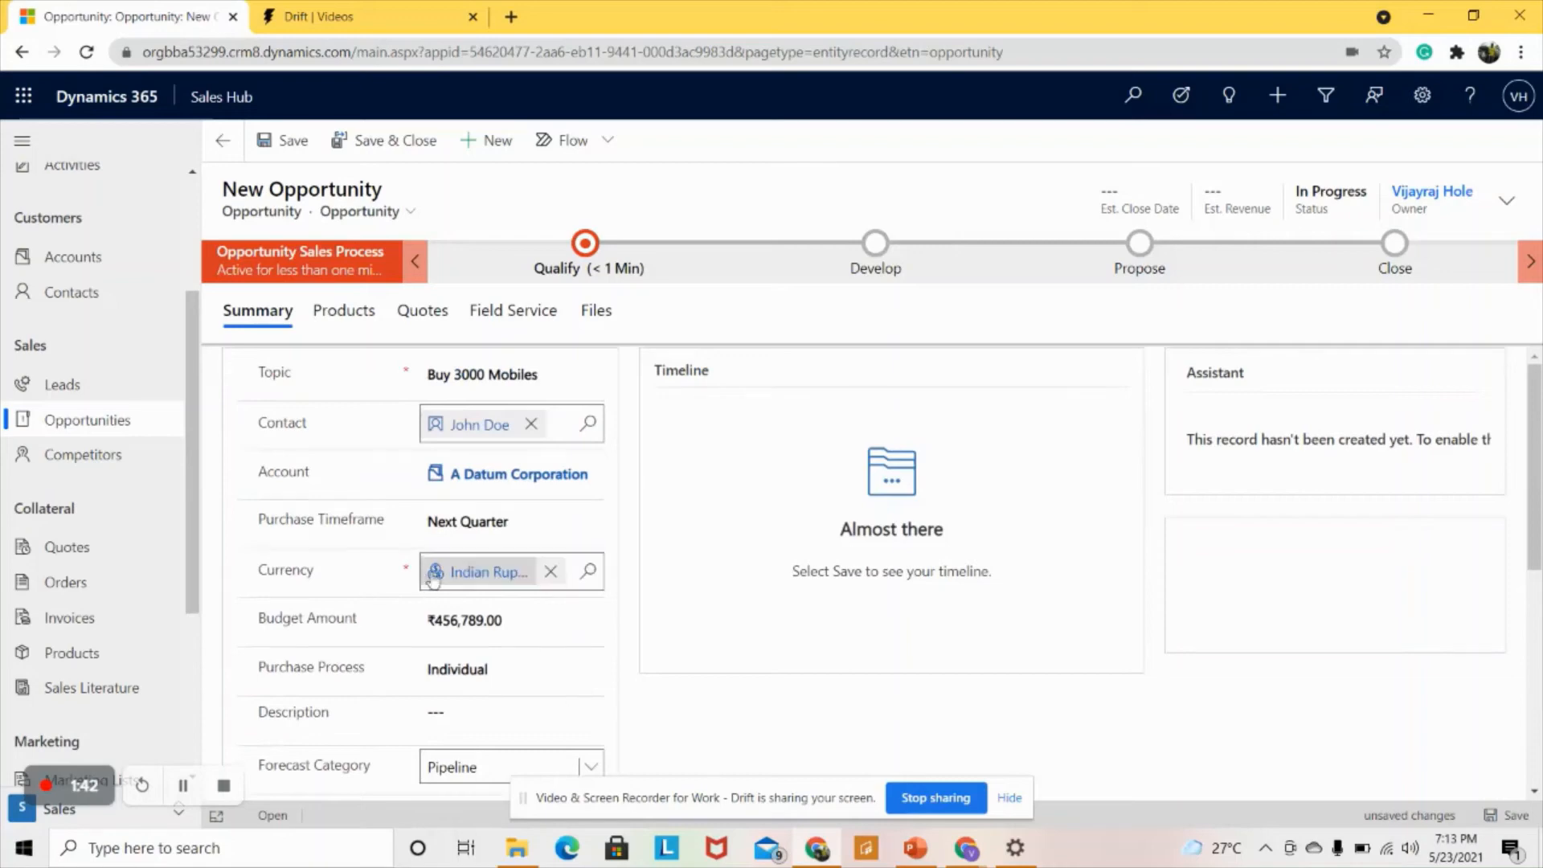
# - Save the Buy 3000 Mobiles opportunity and display its Qualify stage checklist
pyautogui.click(294, 144)
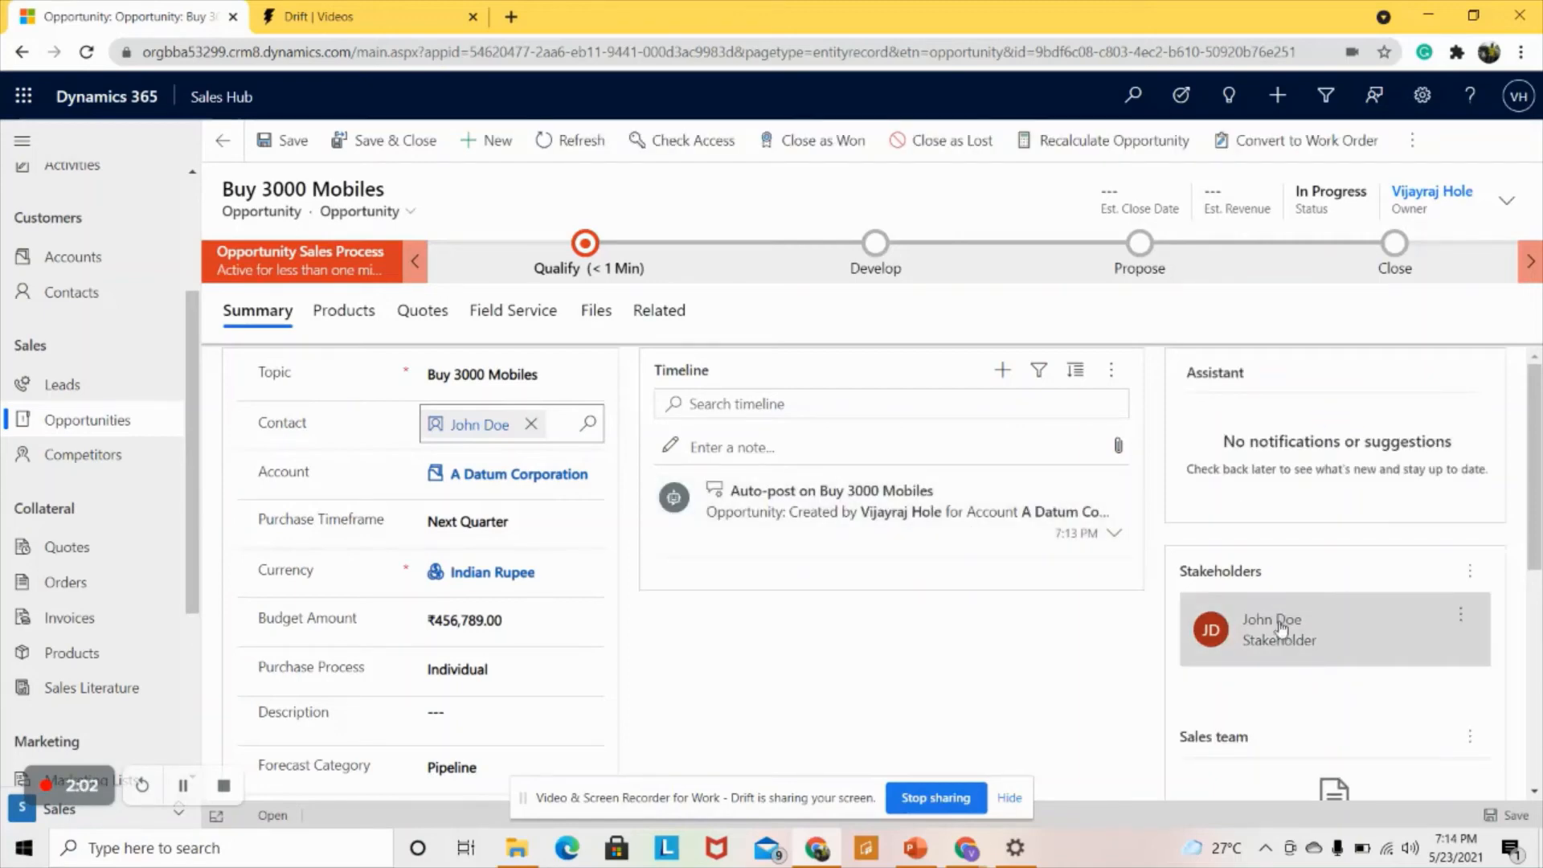
pyautogui.click(586, 243)
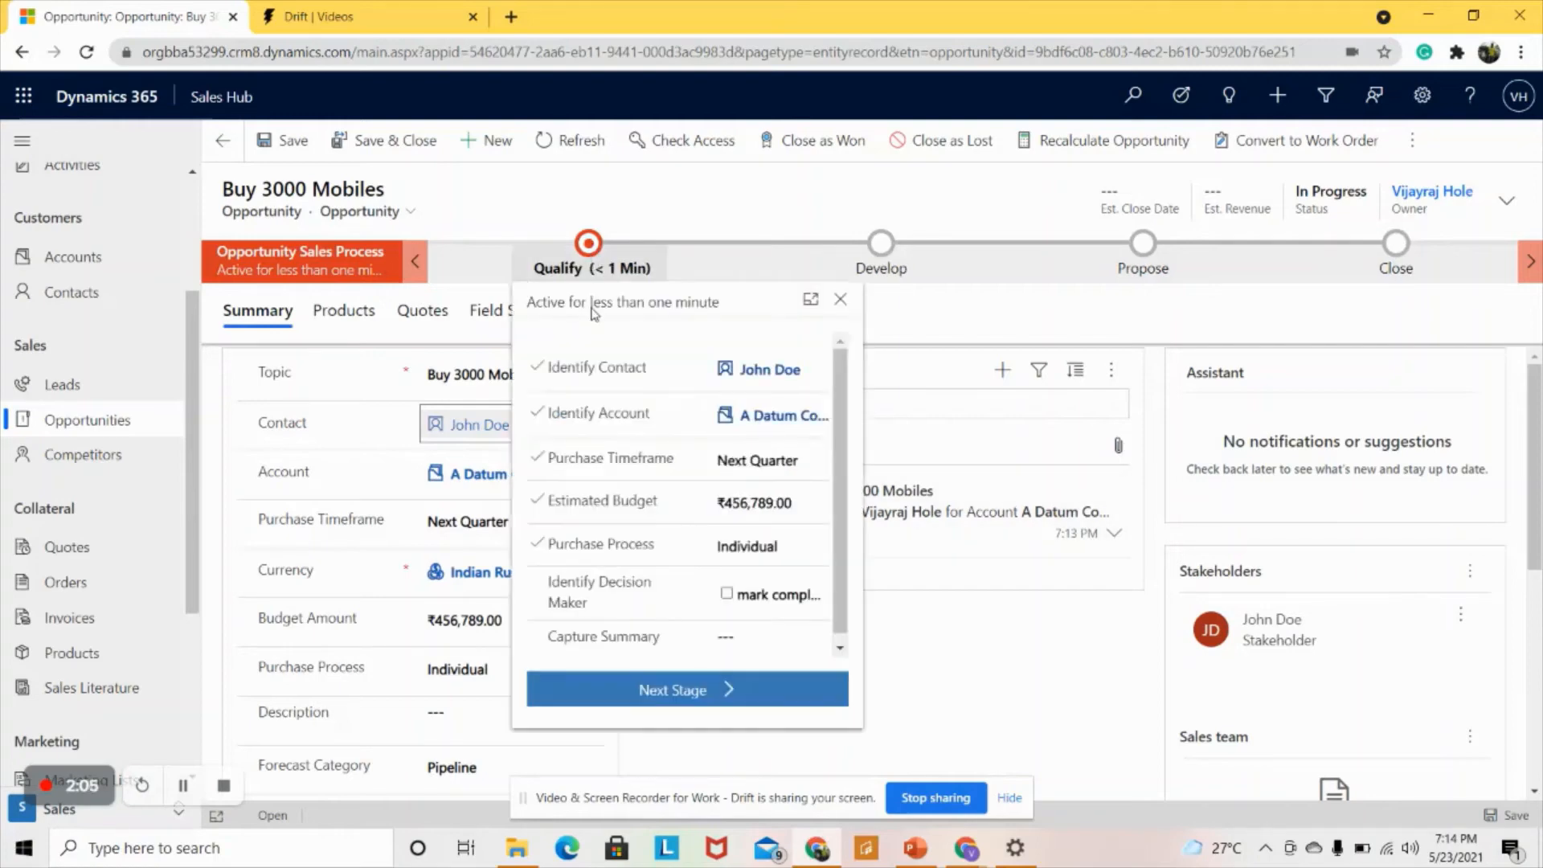
# - Move Buy 3000 Mobiles to the Develop stage, then go to My Open Leads
pyautogui.click(674, 693)
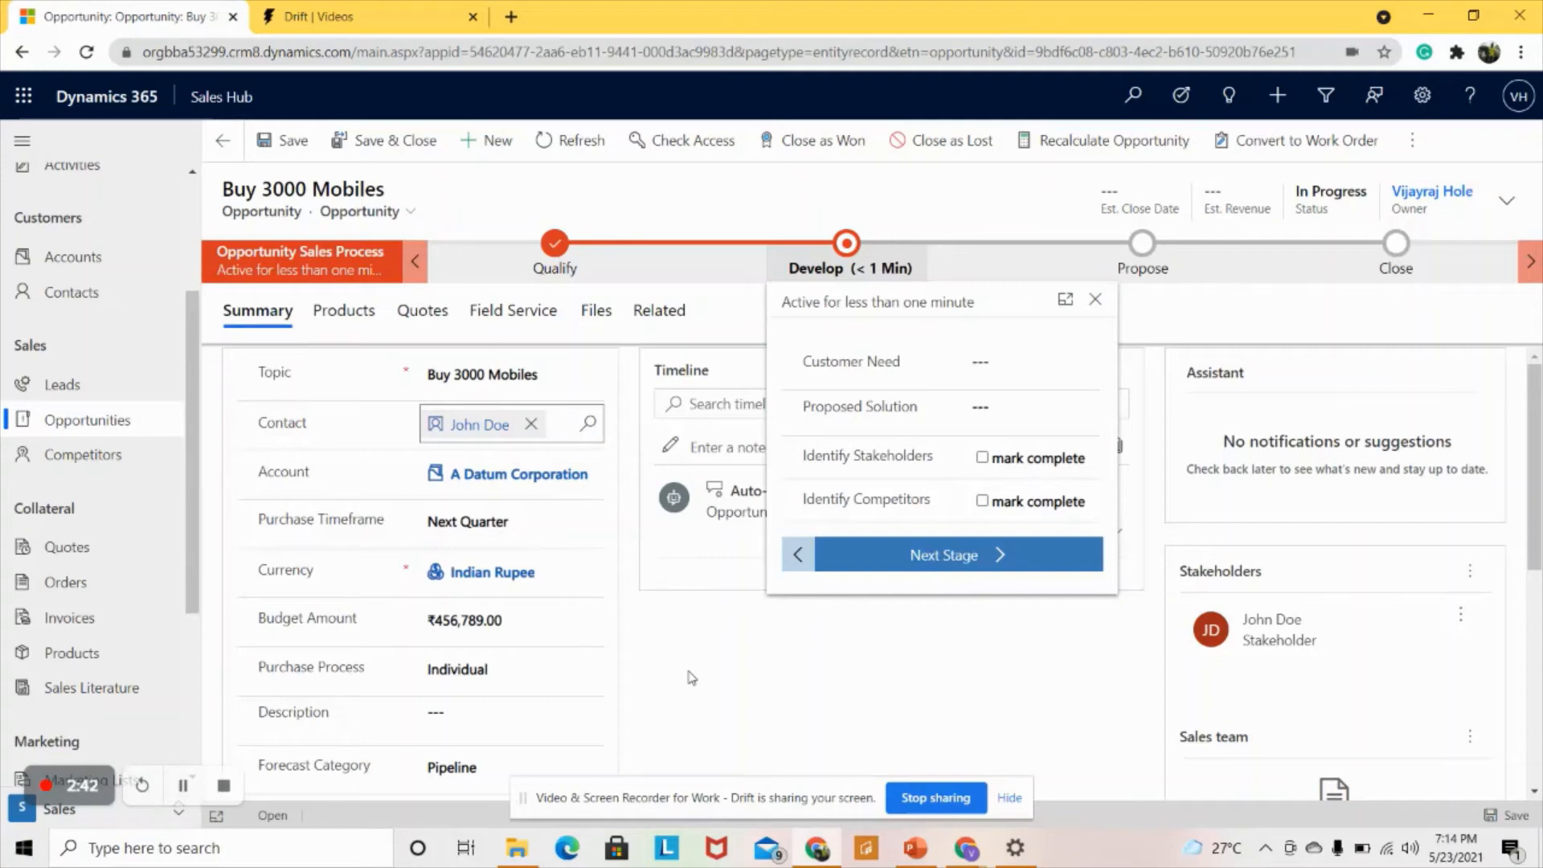
pyautogui.click(88, 389)
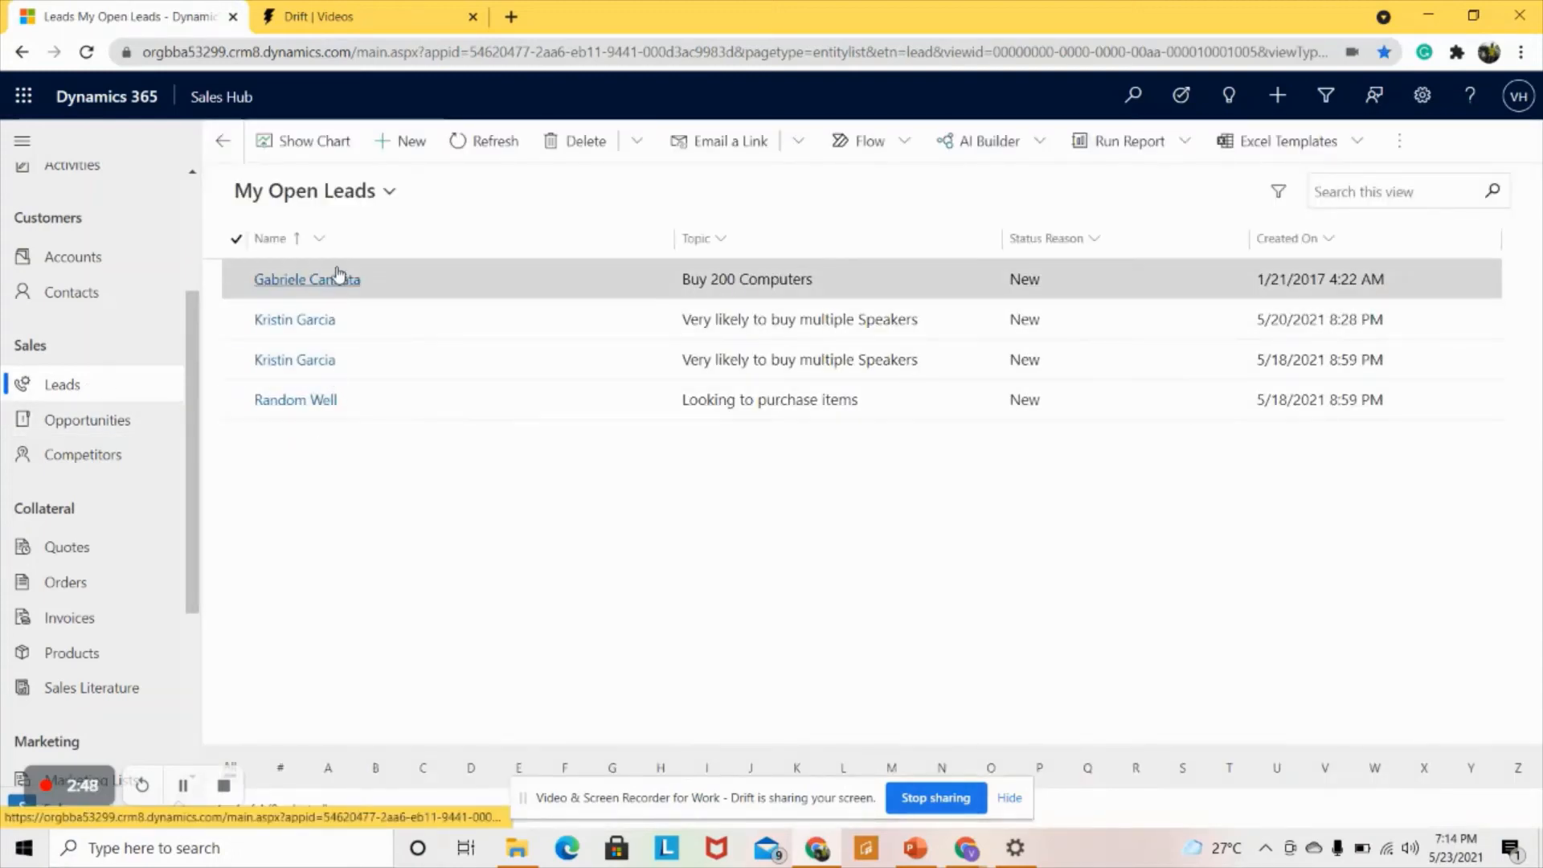
# - Qualify the Buy 200 Computers lead, ignoring the duplicate account and contact match
pyautogui.click(323, 291)
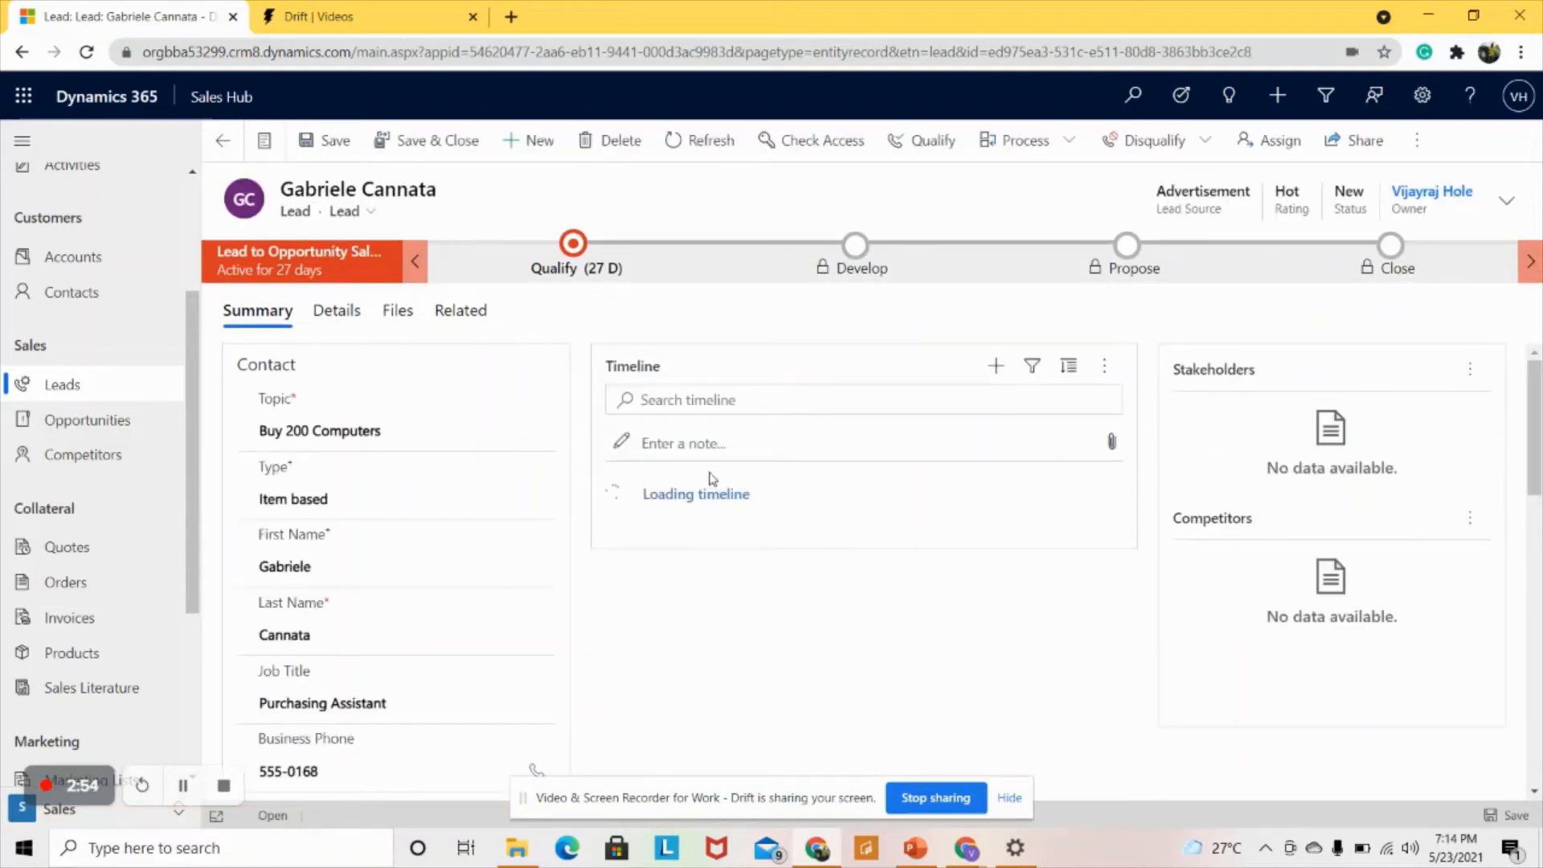
pyautogui.click(911, 143)
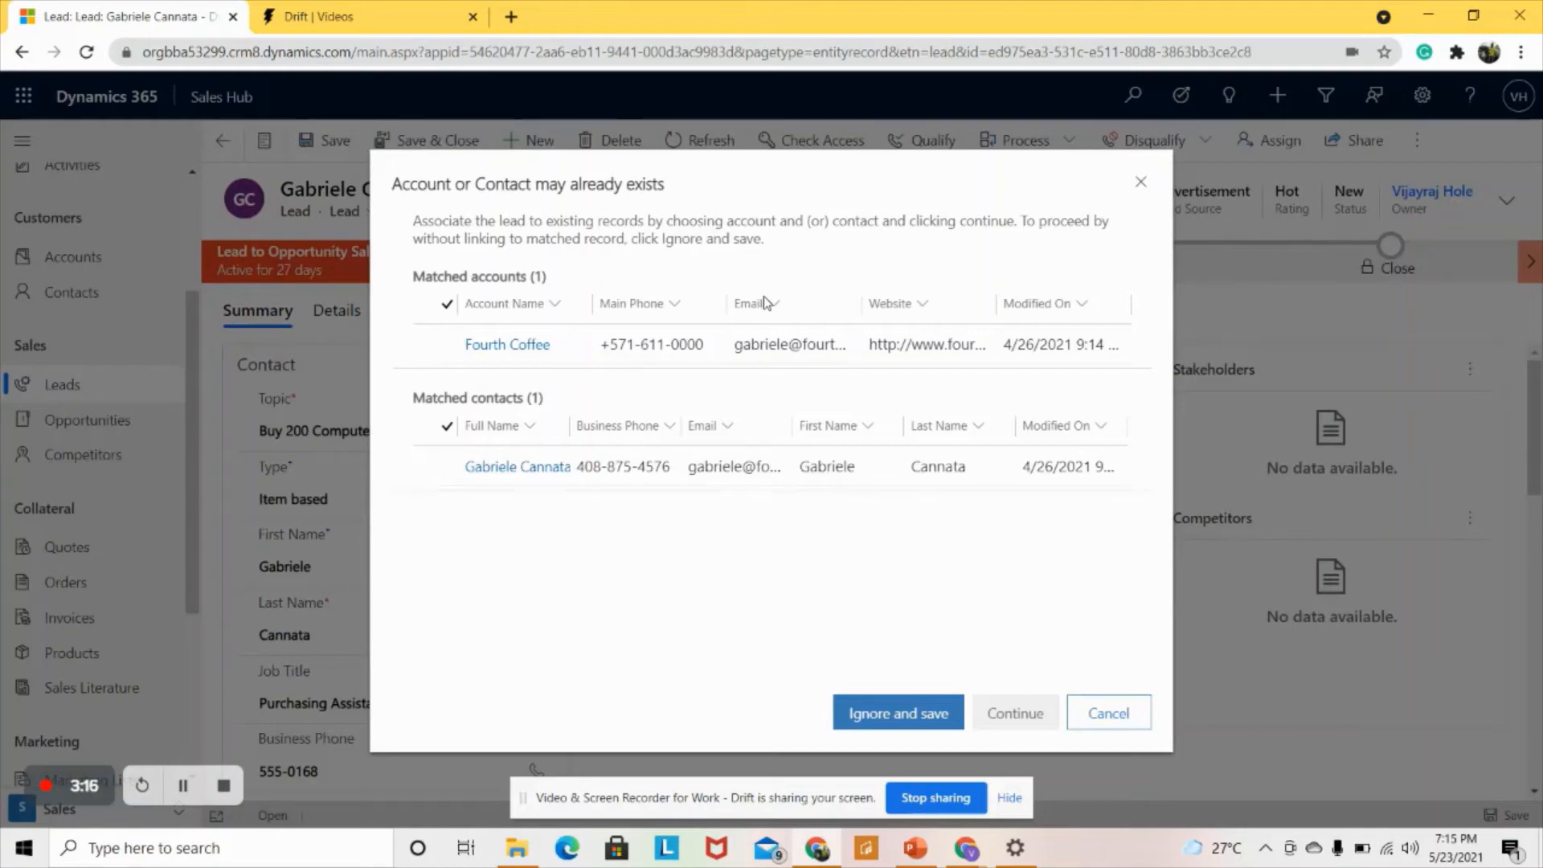
pyautogui.click(890, 714)
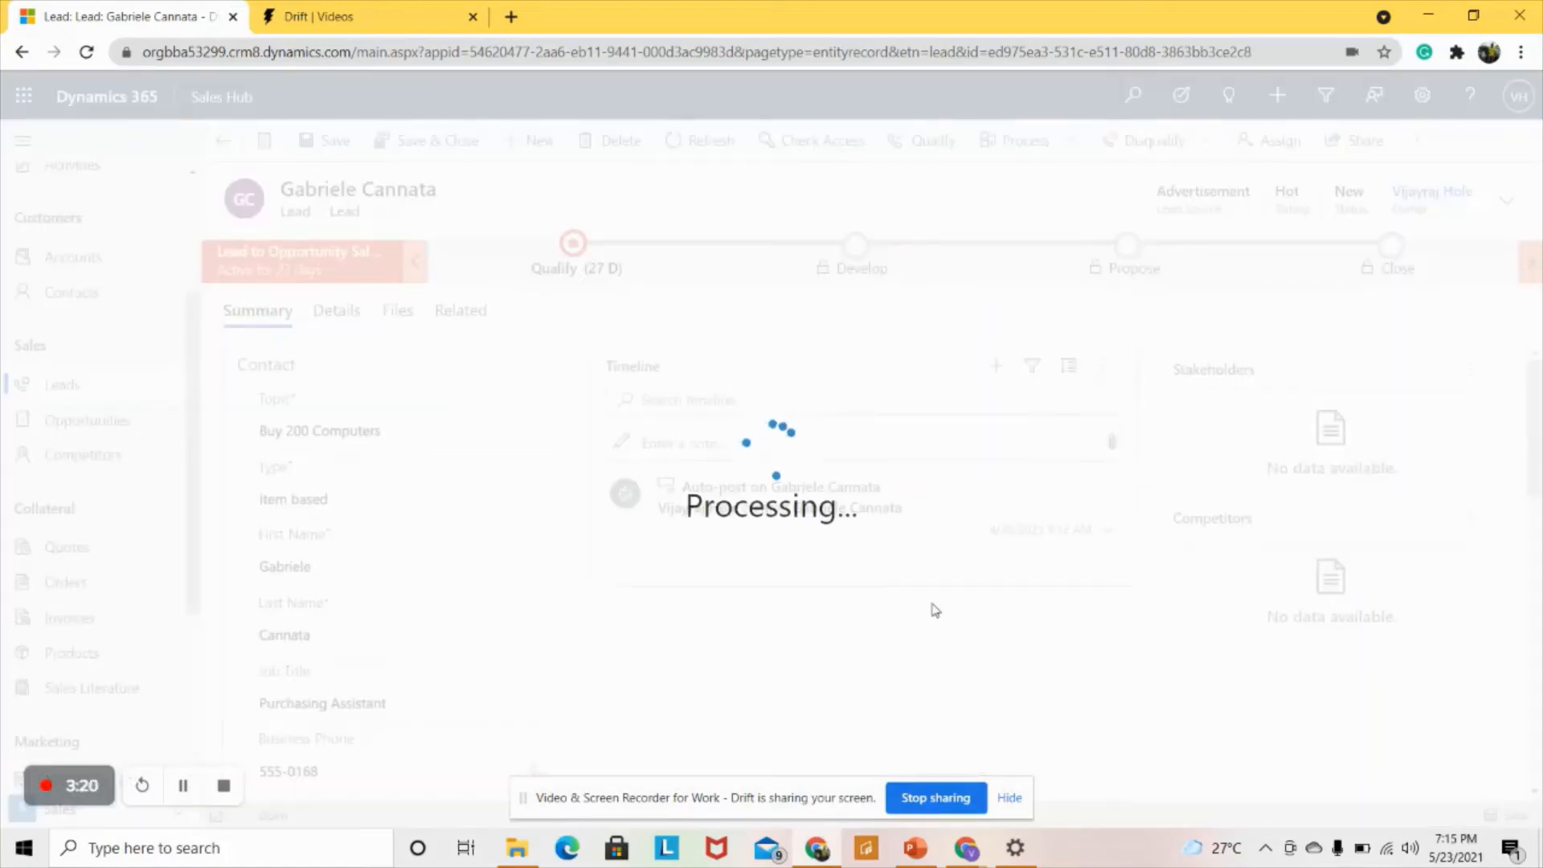
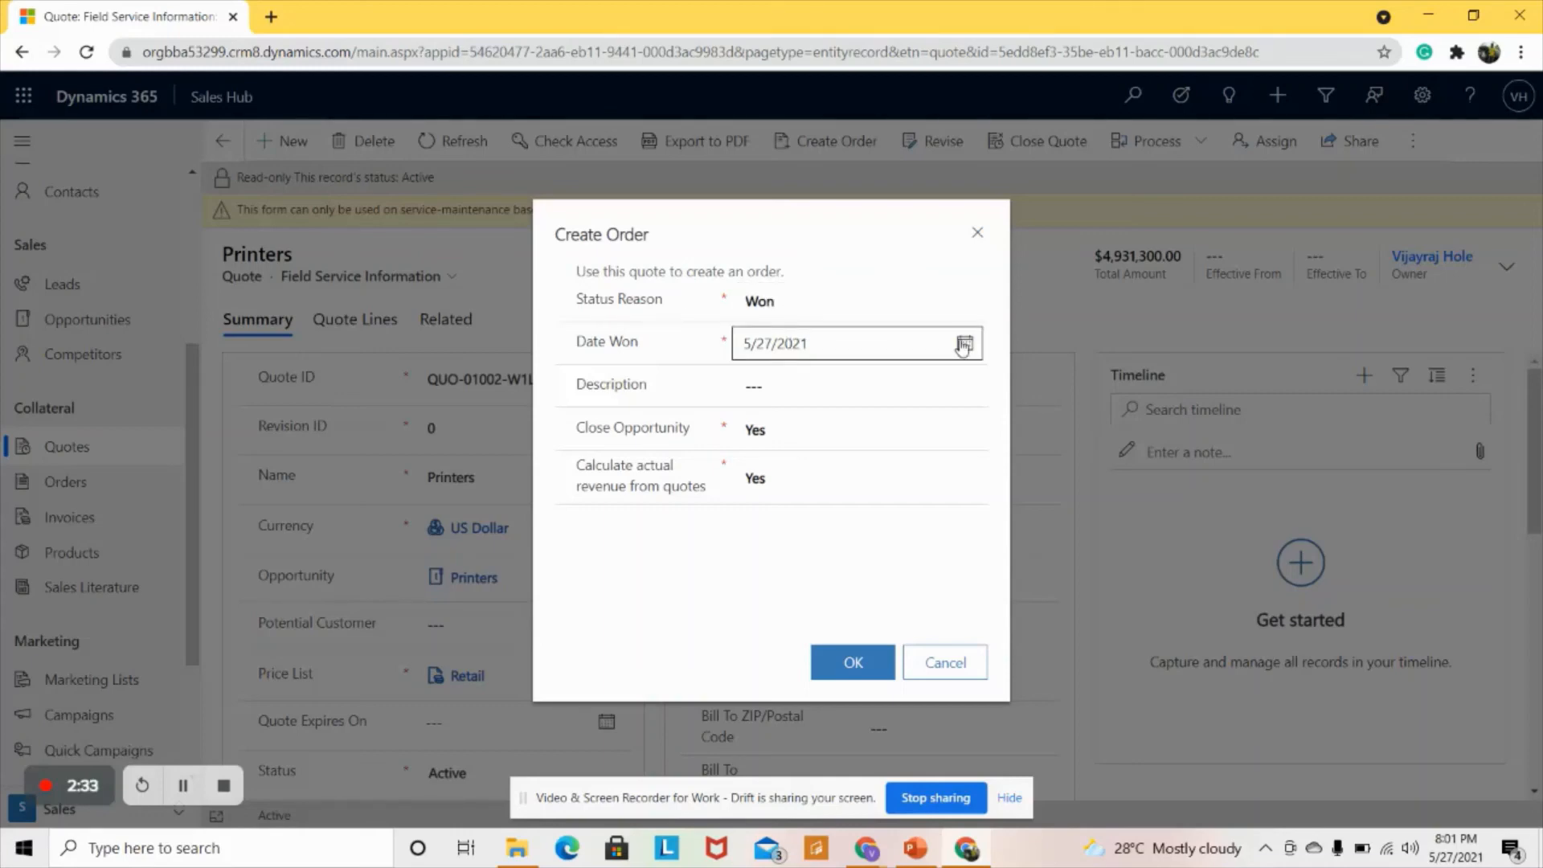
# - Give the Printers order the description 'Celebration time won this order' and confirm creating it
pyautogui.click(884, 387)
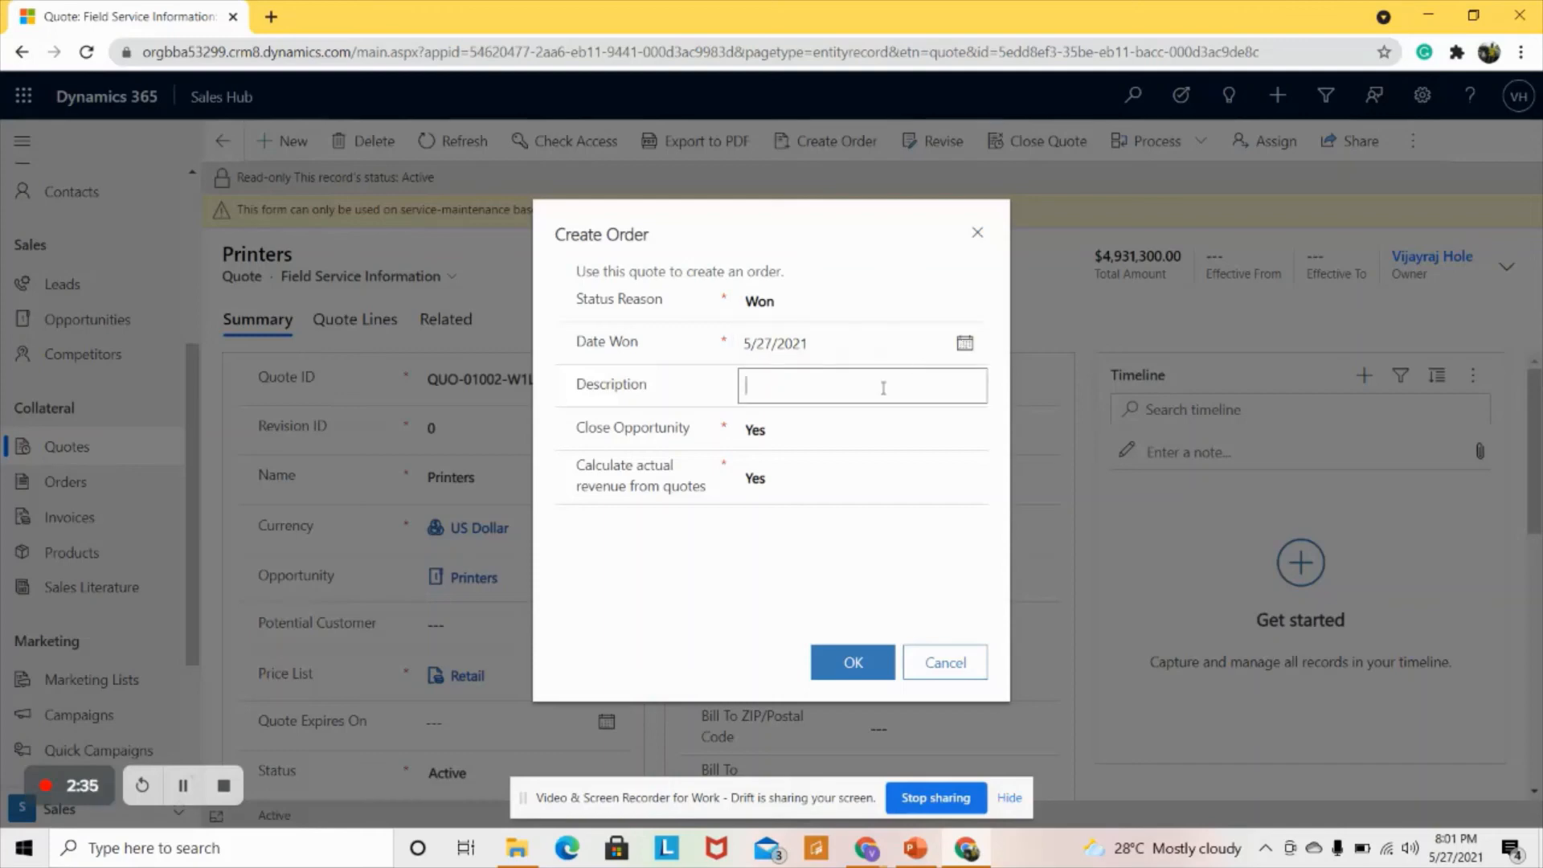
pyautogui.write('Celebration time ')
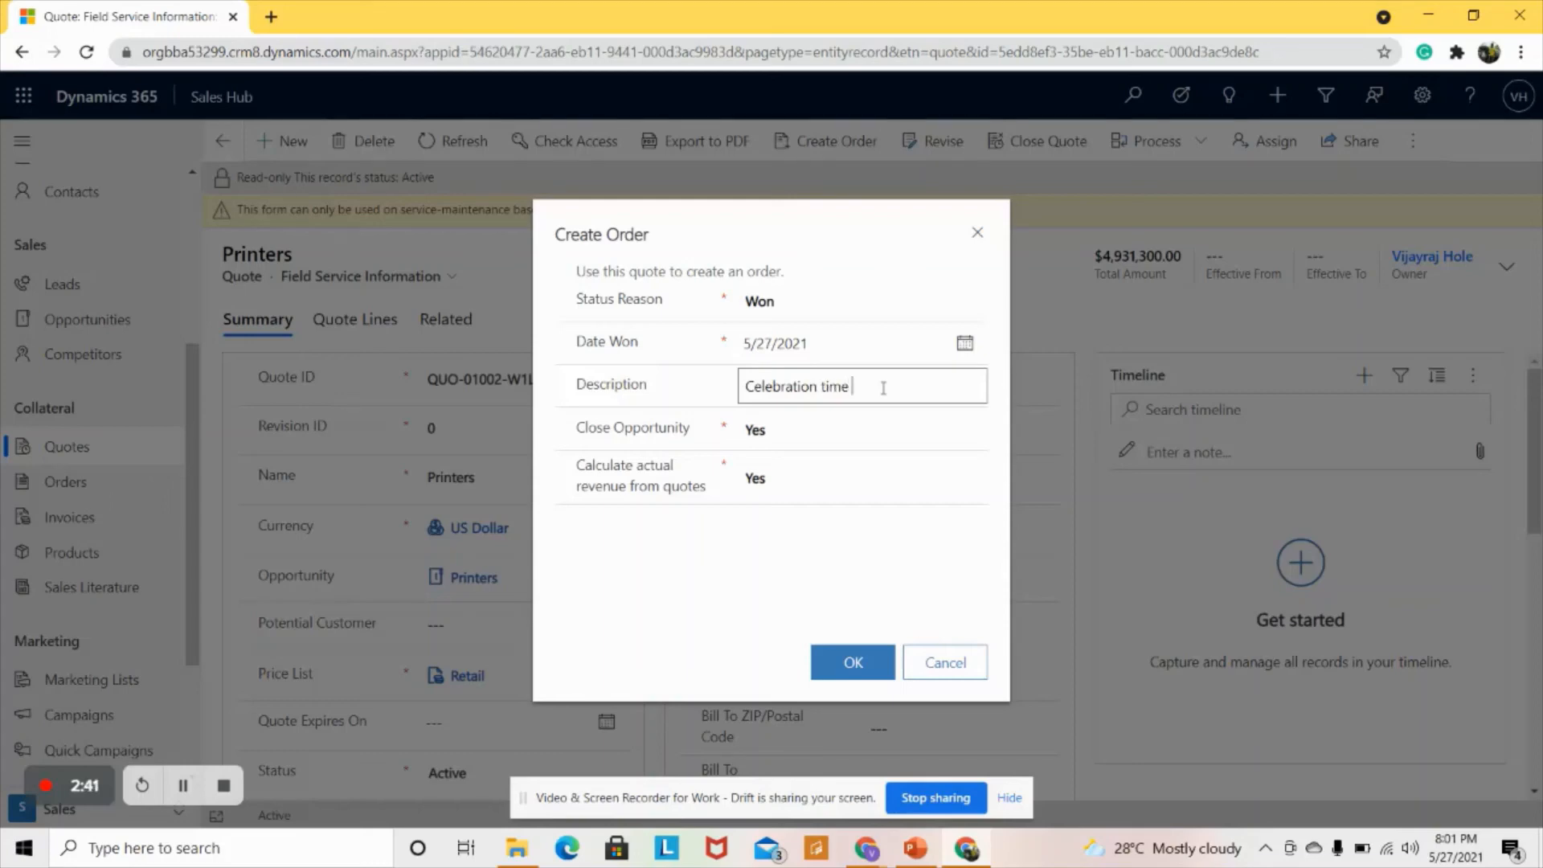
pyautogui.write('won this order')
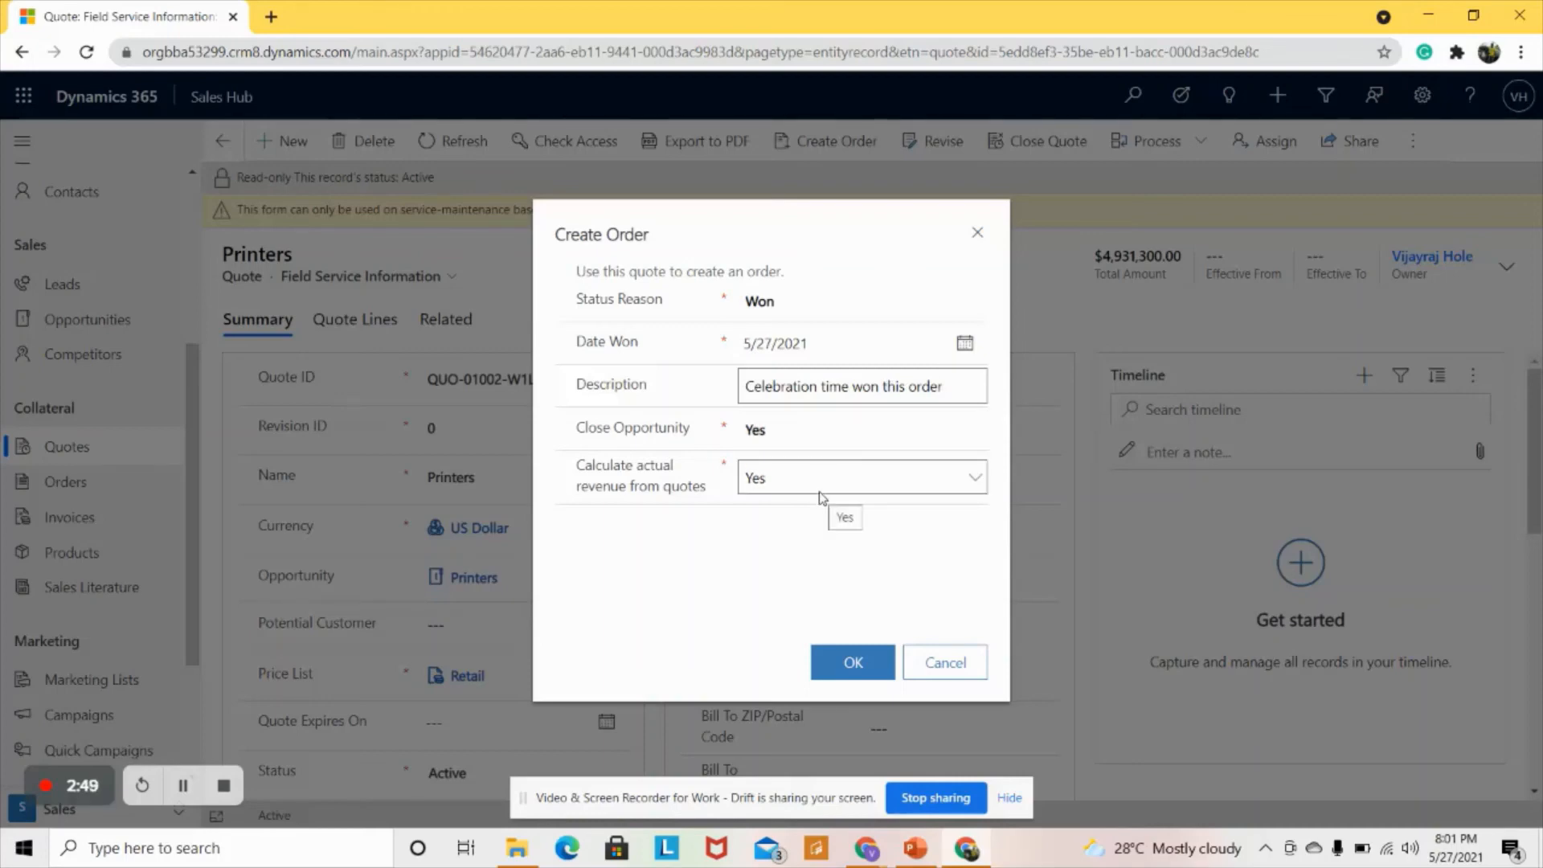
pyautogui.click(864, 674)
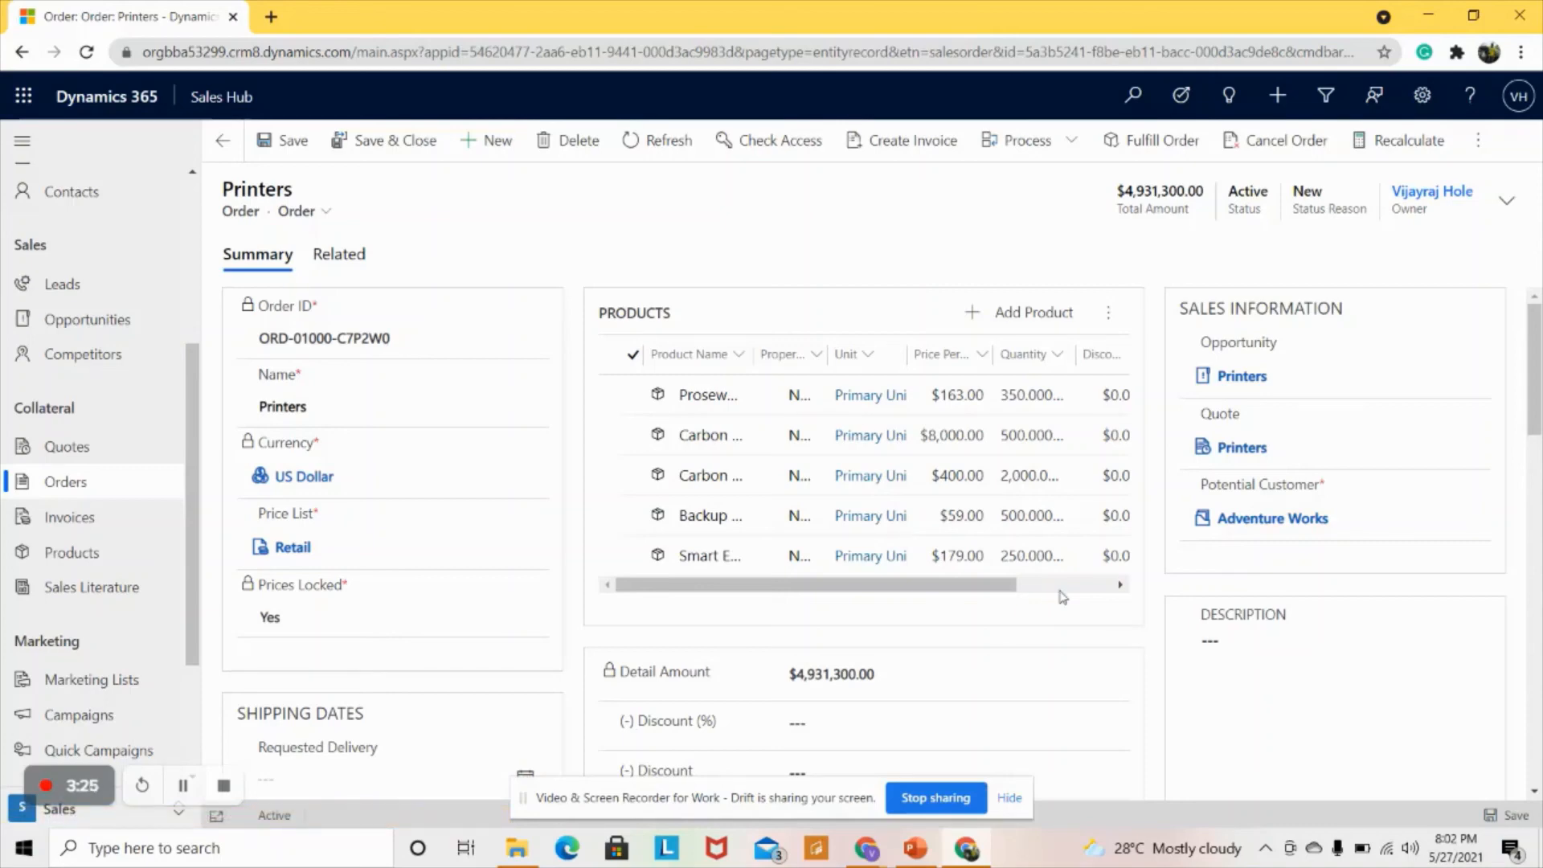
pyautogui.scroll(-4, 923, 631)
pyautogui.scroll(-1, 929, 649)
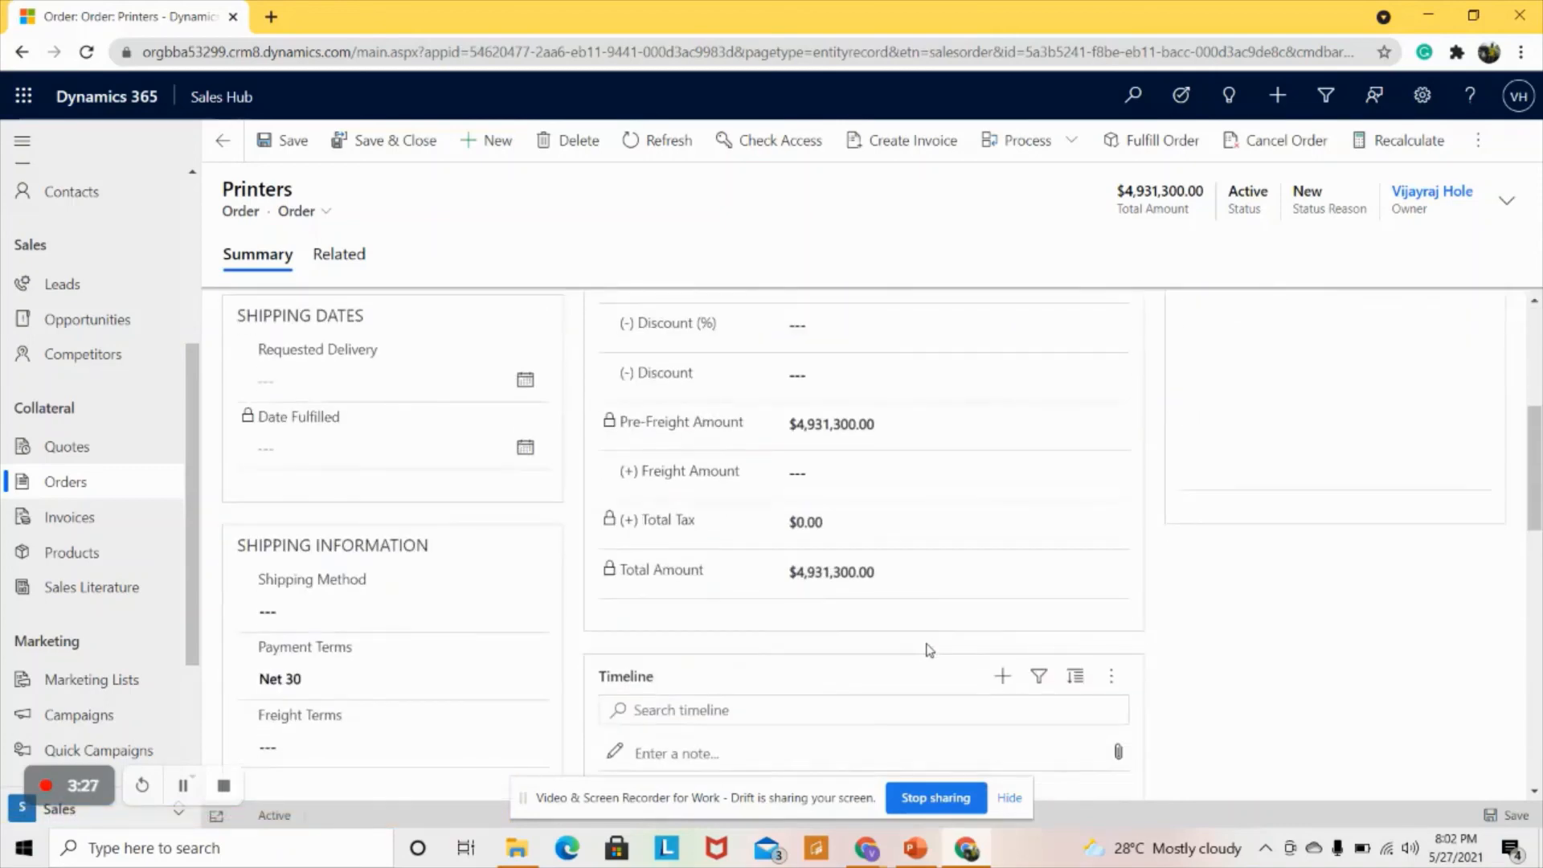
pyautogui.scroll(-3, 929, 650)
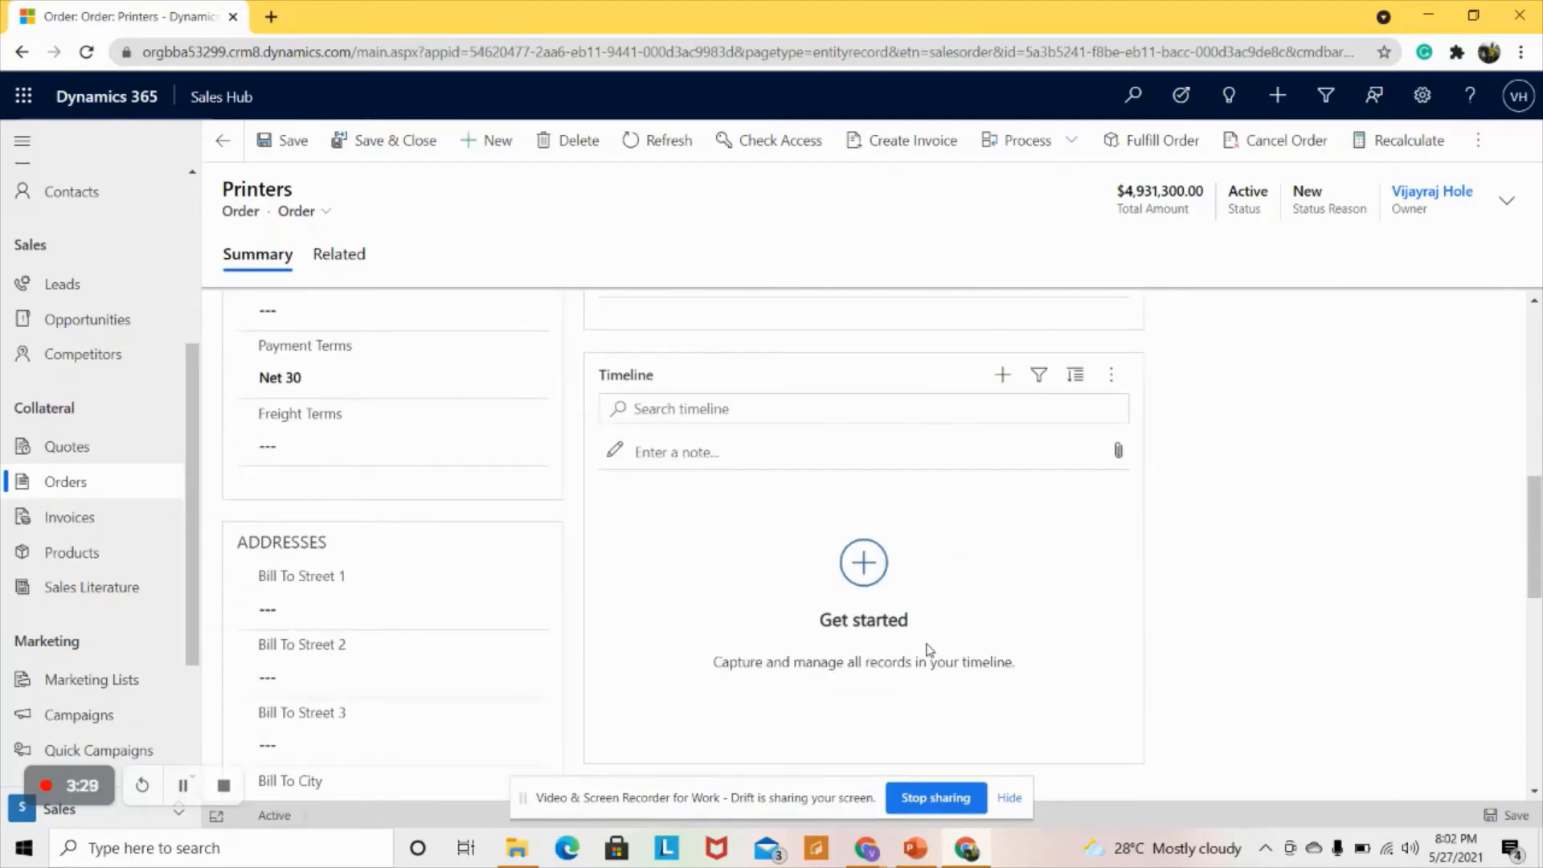
pyautogui.scroll(6, 929, 649)
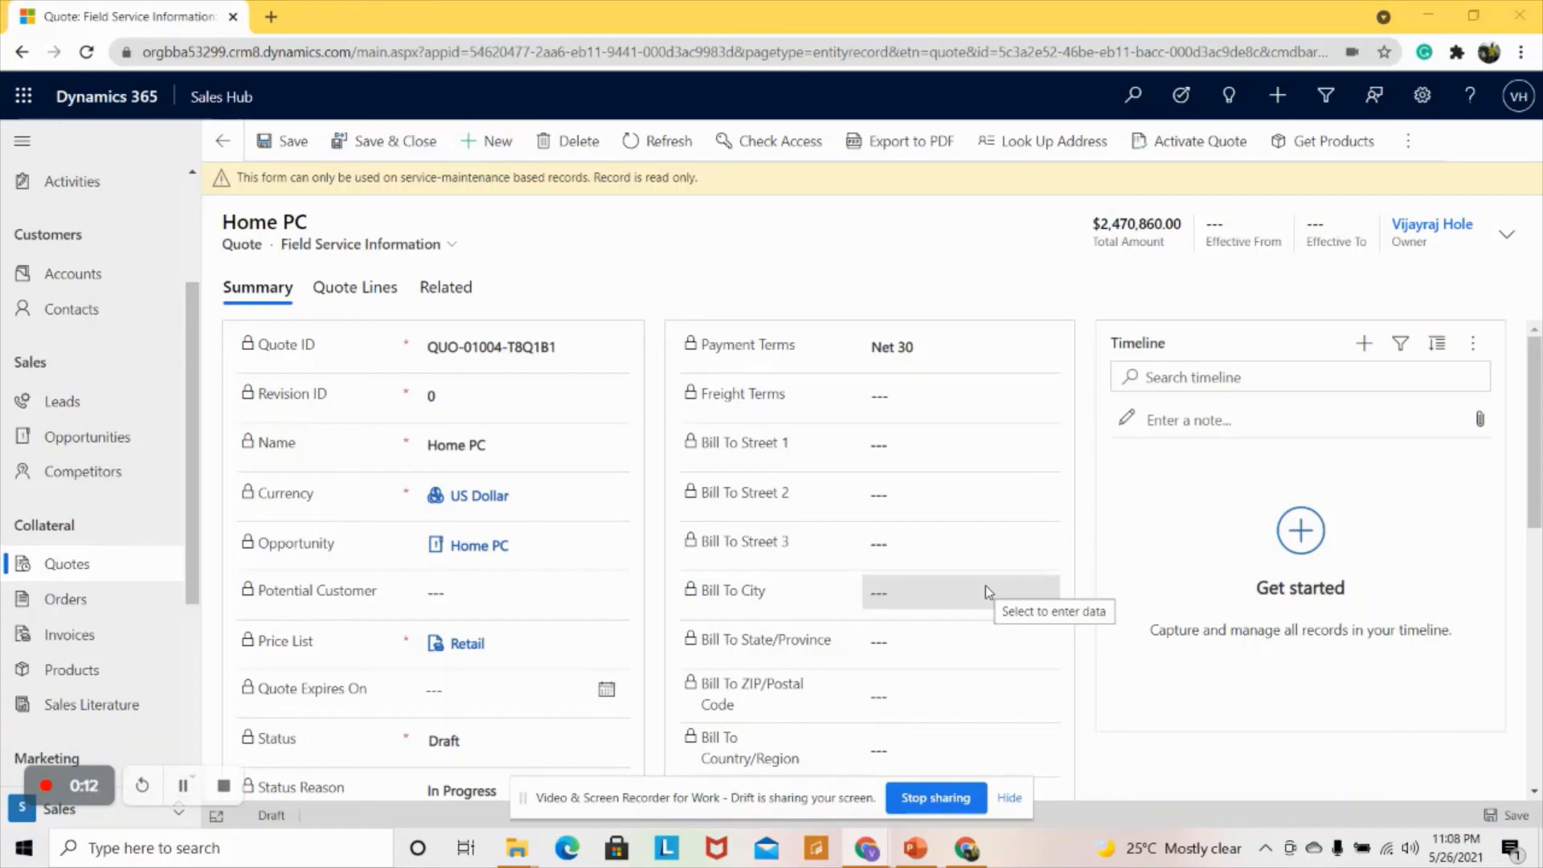
# - Review the Revise a Quote slide, then return to draft Home PC quote QUO-01004-T8Q1B1
pyautogui.click(915, 848)
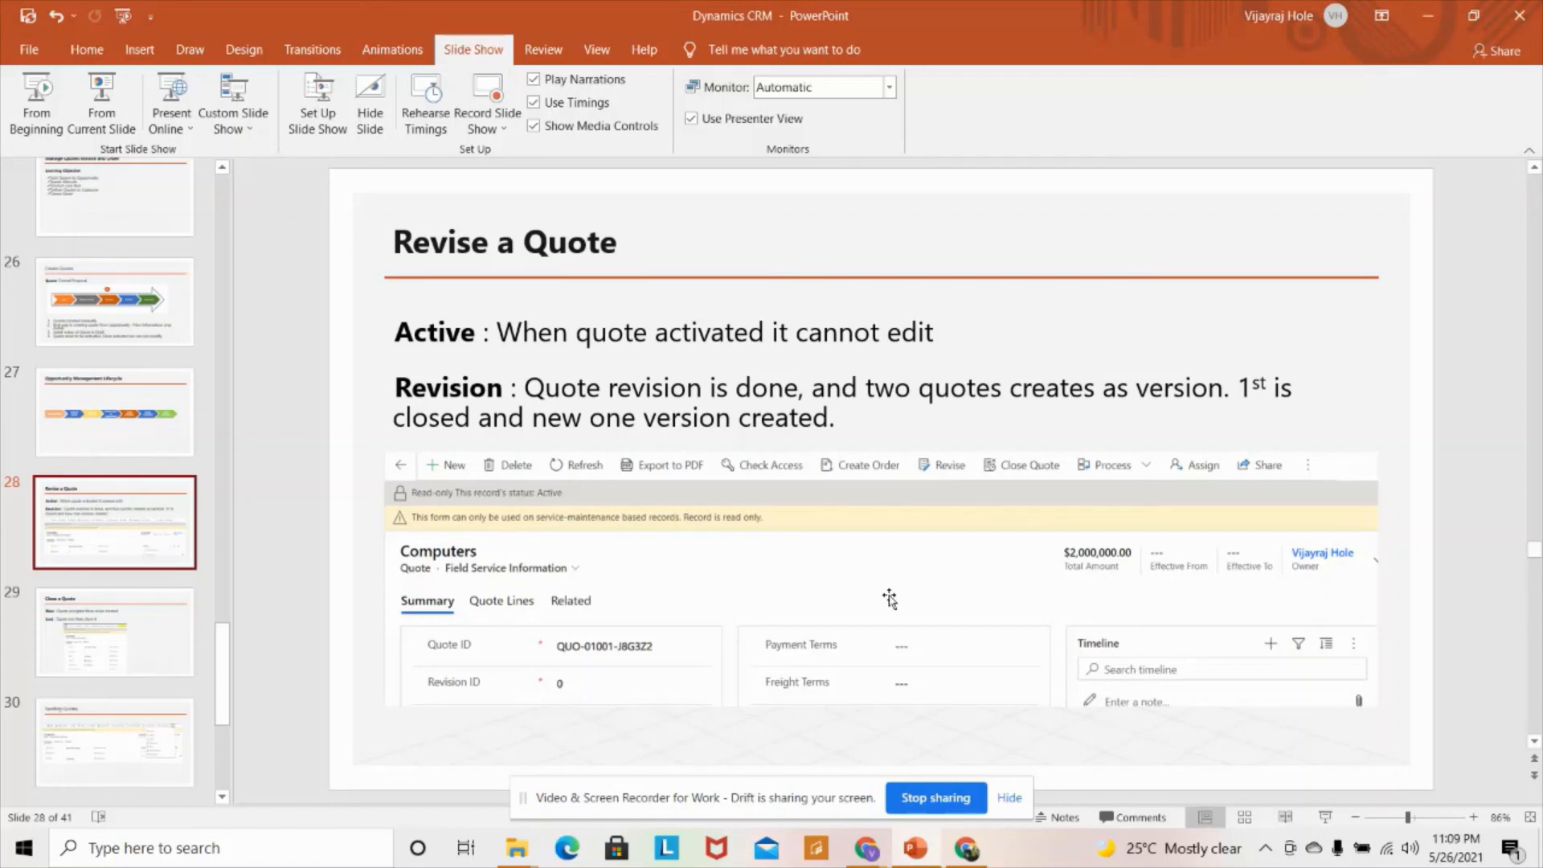
pyautogui.click(967, 848)
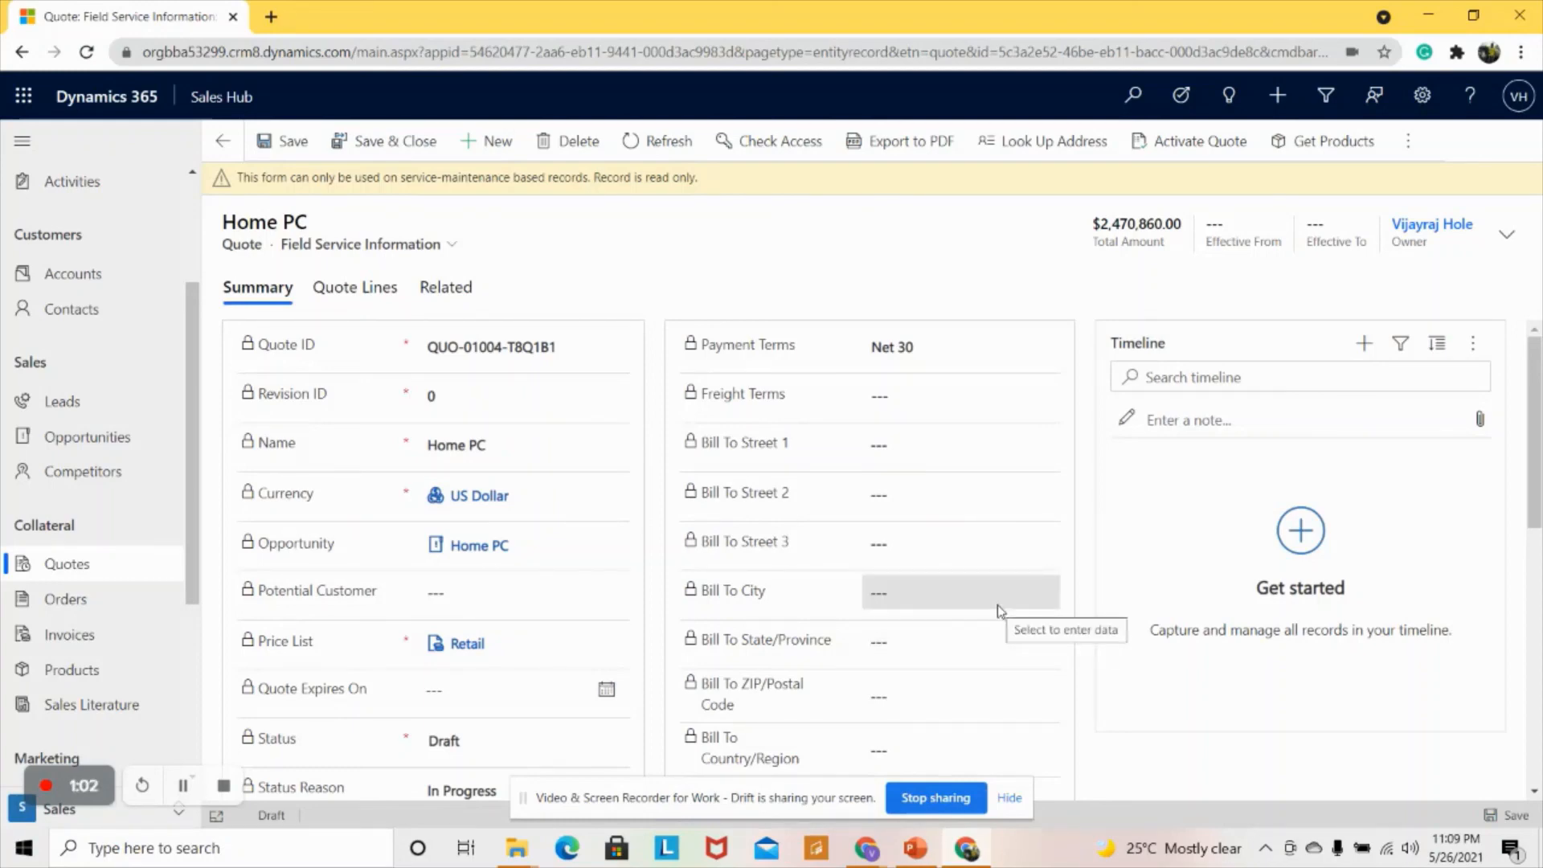
# - Activate the Home PC quote and check its read-only notice and quote lines totalling $2,470,860.00
pyautogui.click(1185, 143)
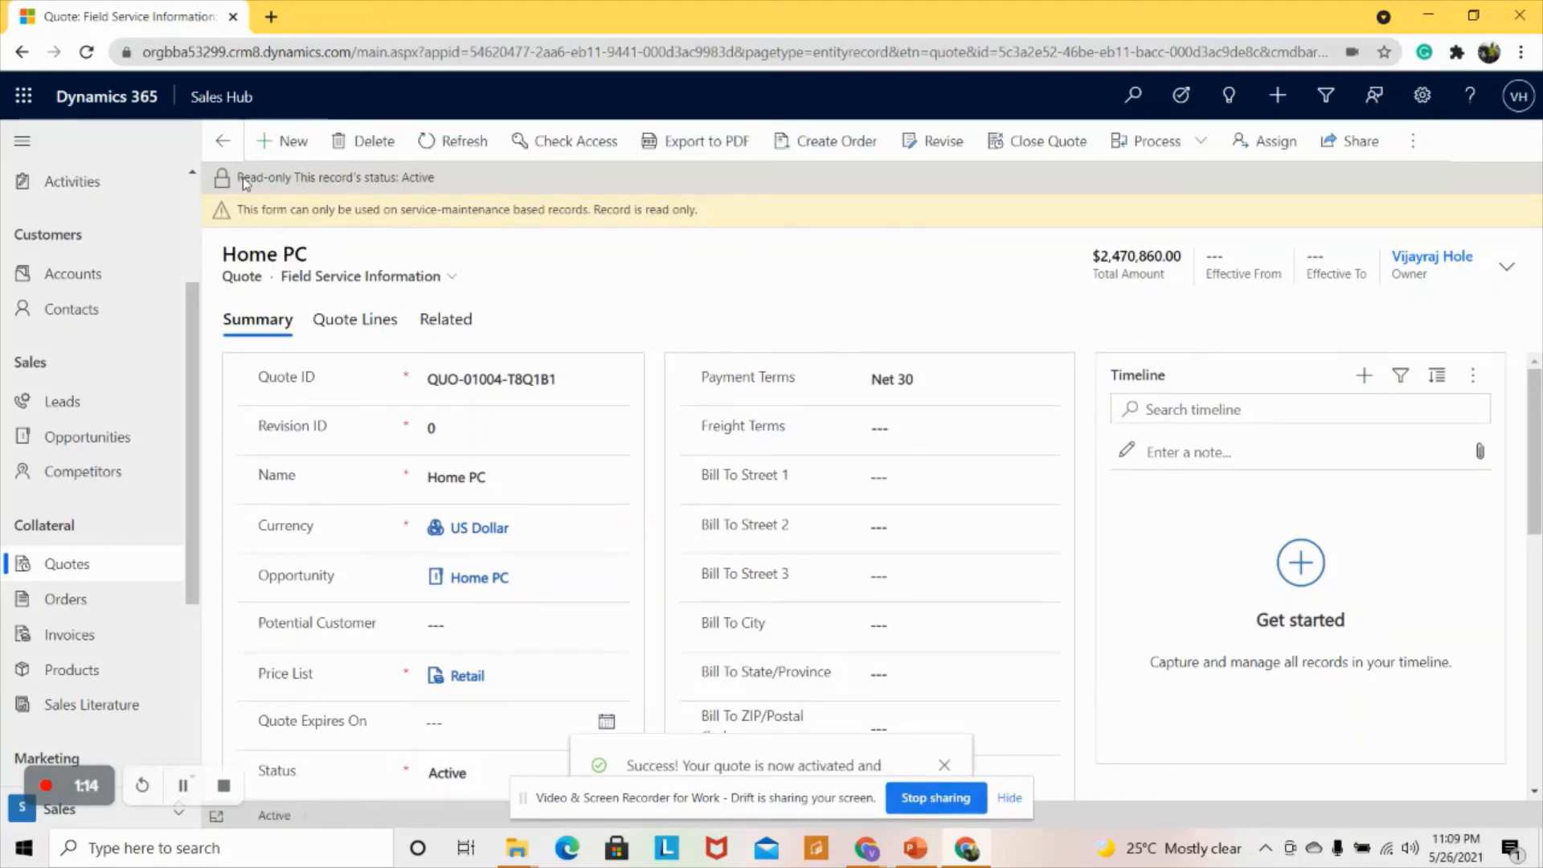
pyautogui.moveTo(236, 178); pyautogui.dragTo(458, 189)
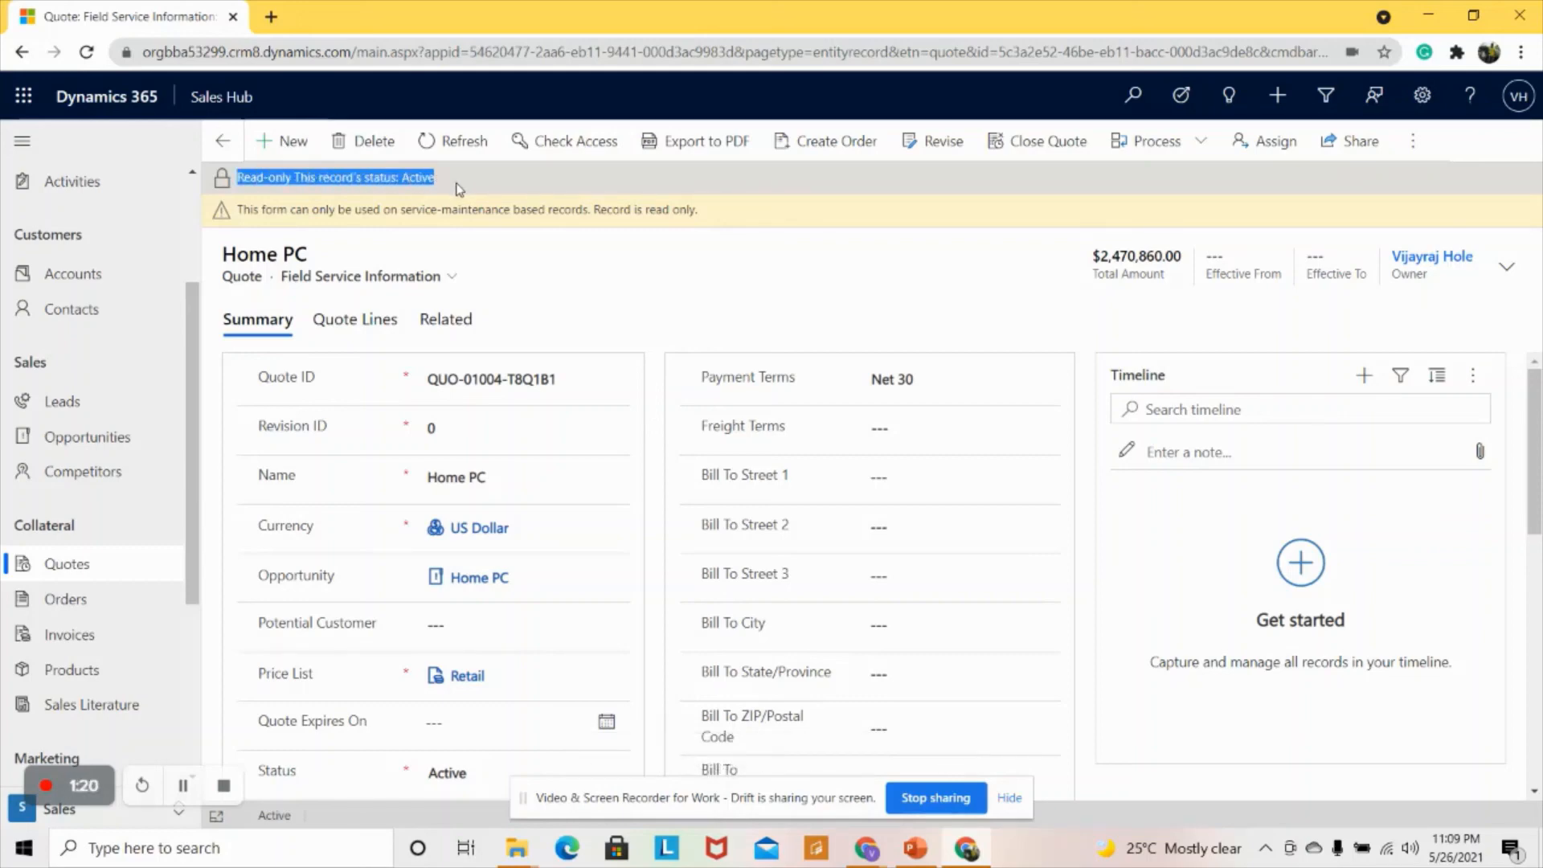
pyautogui.click(561, 474)
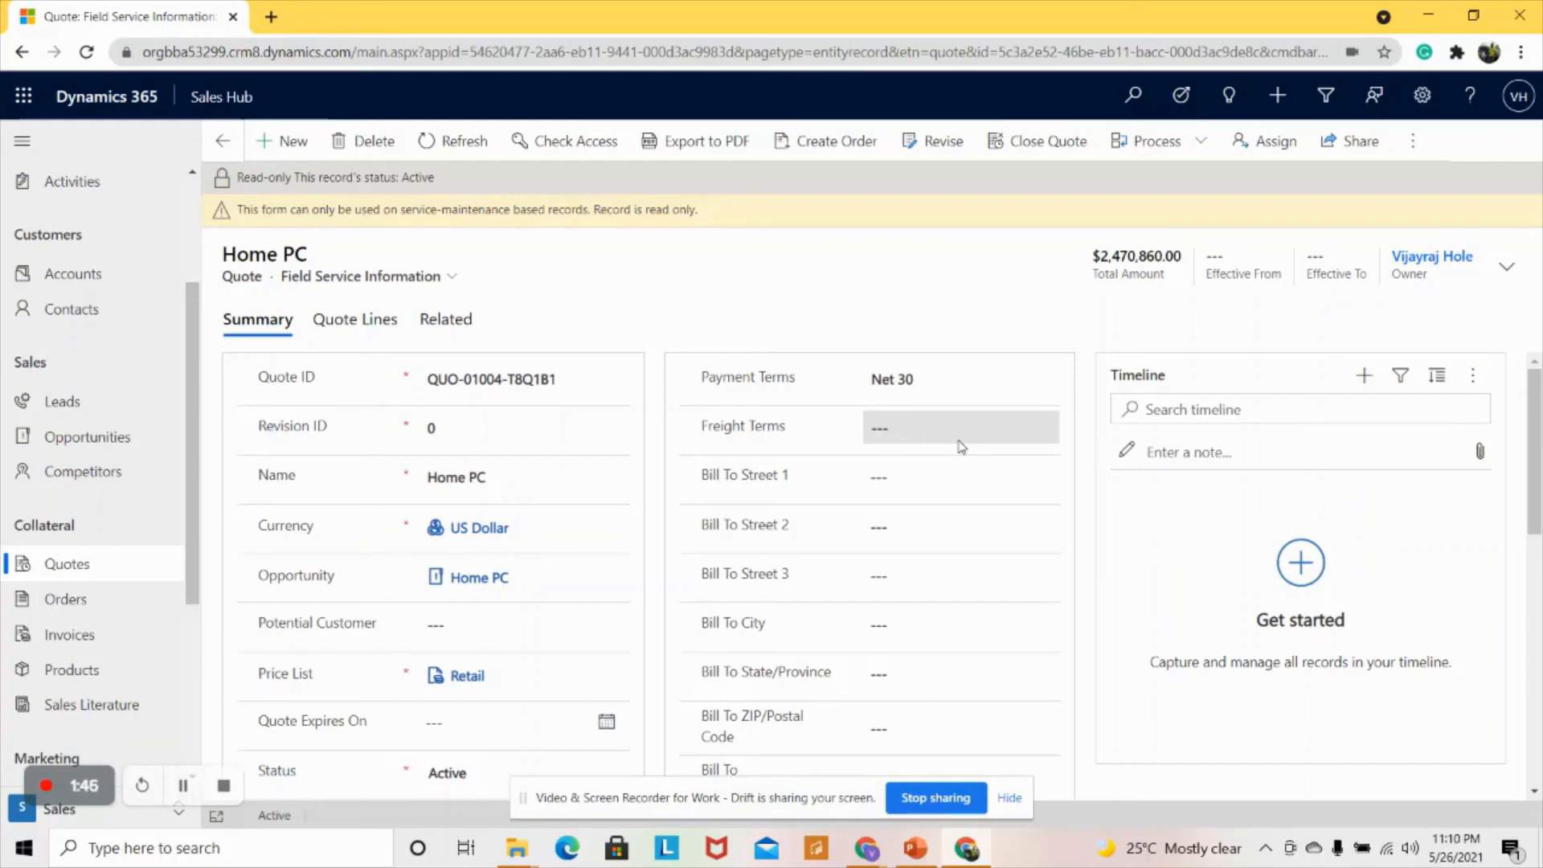
pyautogui.click(366, 333)
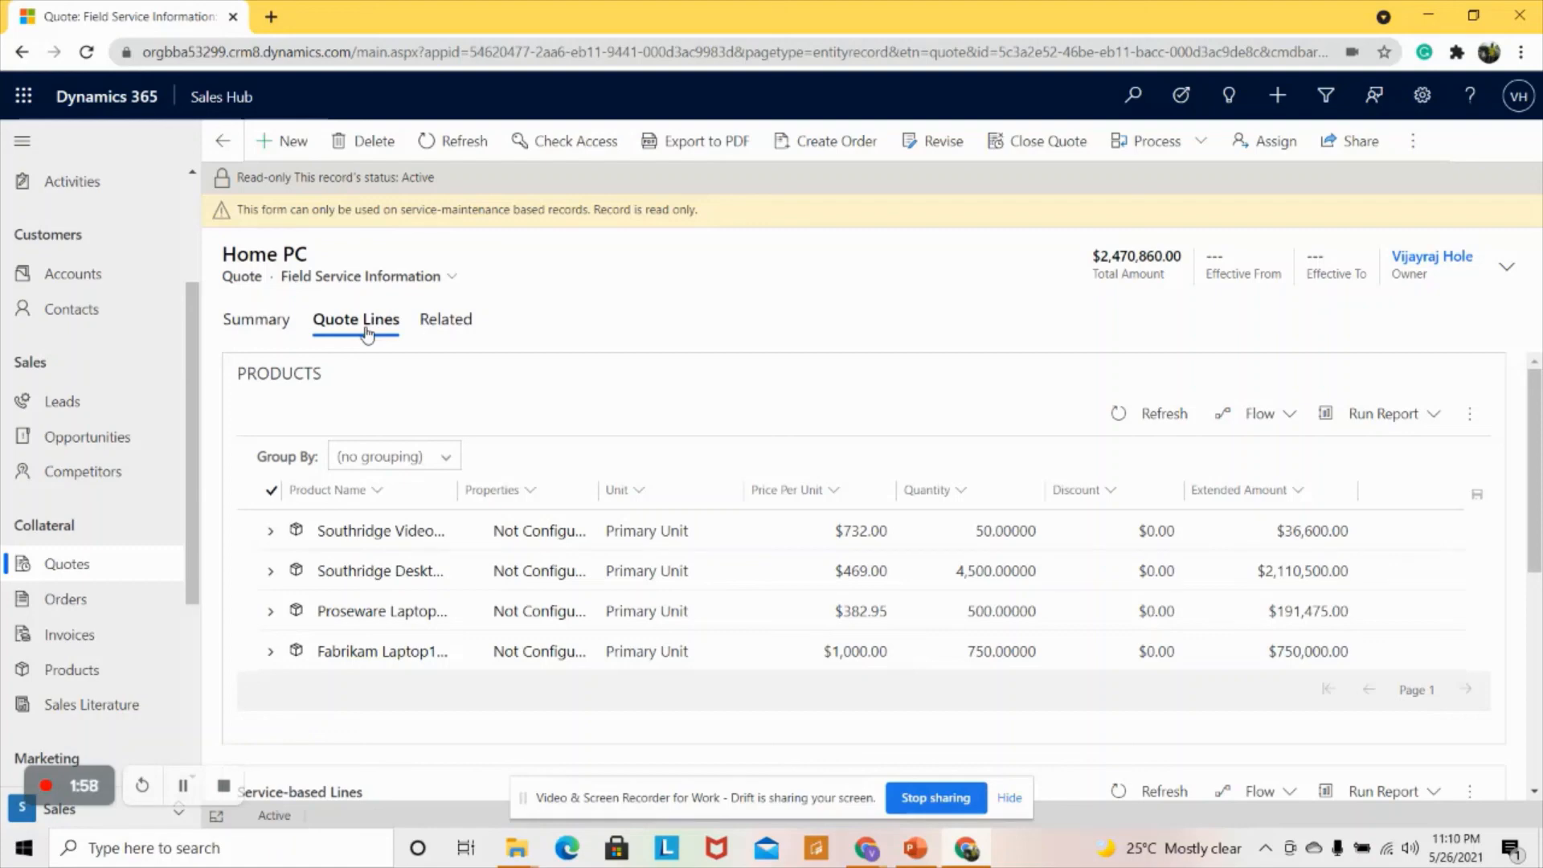
pyautogui.click(269, 323)
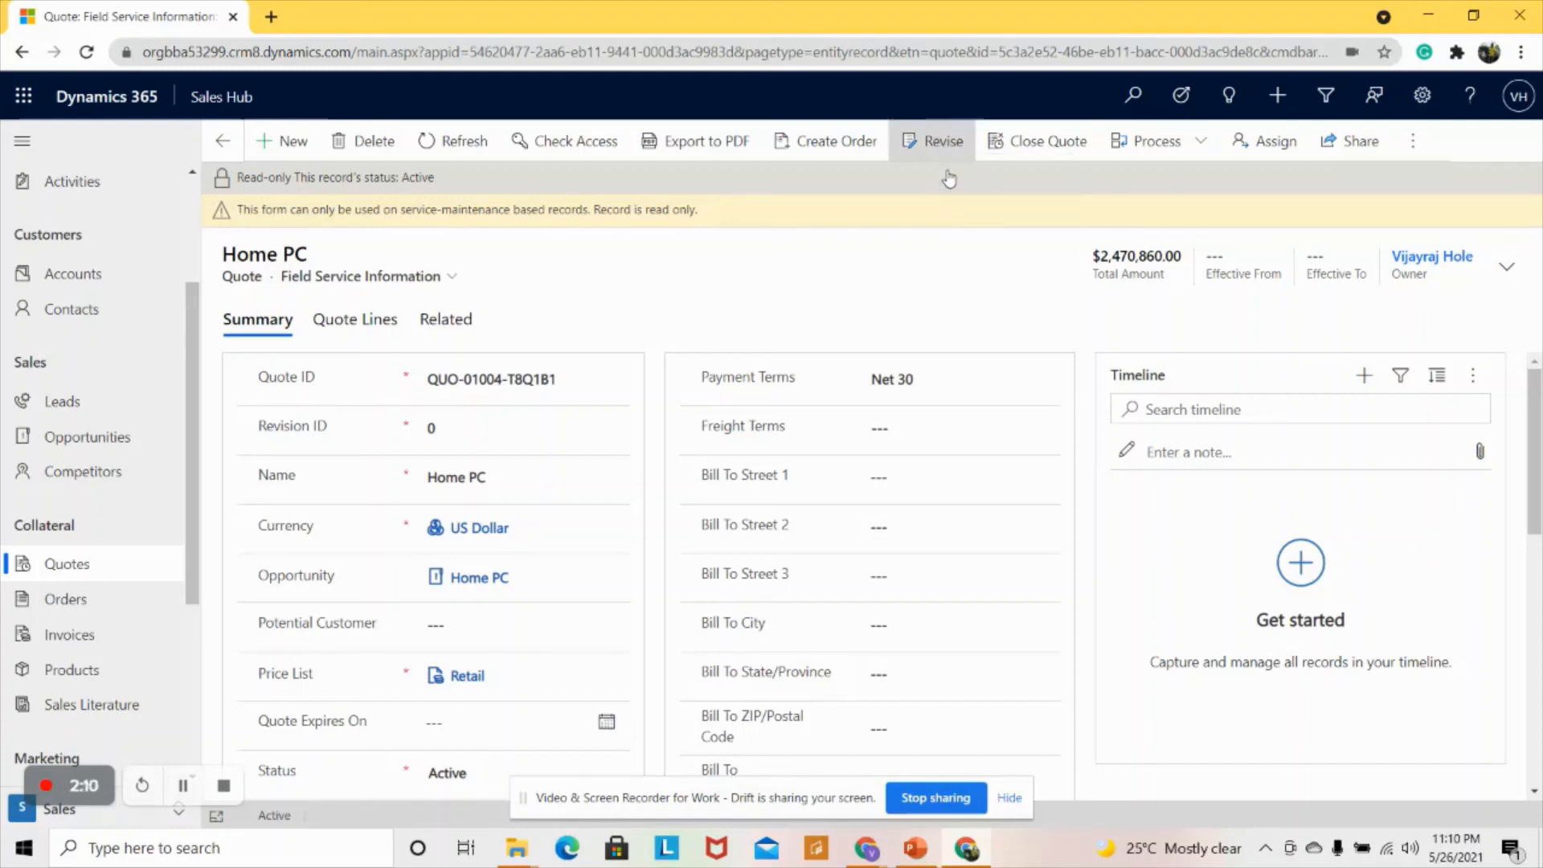
# - Revise the Home PC quote, dismissing the status error to load draft Revision ID 1
pyautogui.click(941, 148)
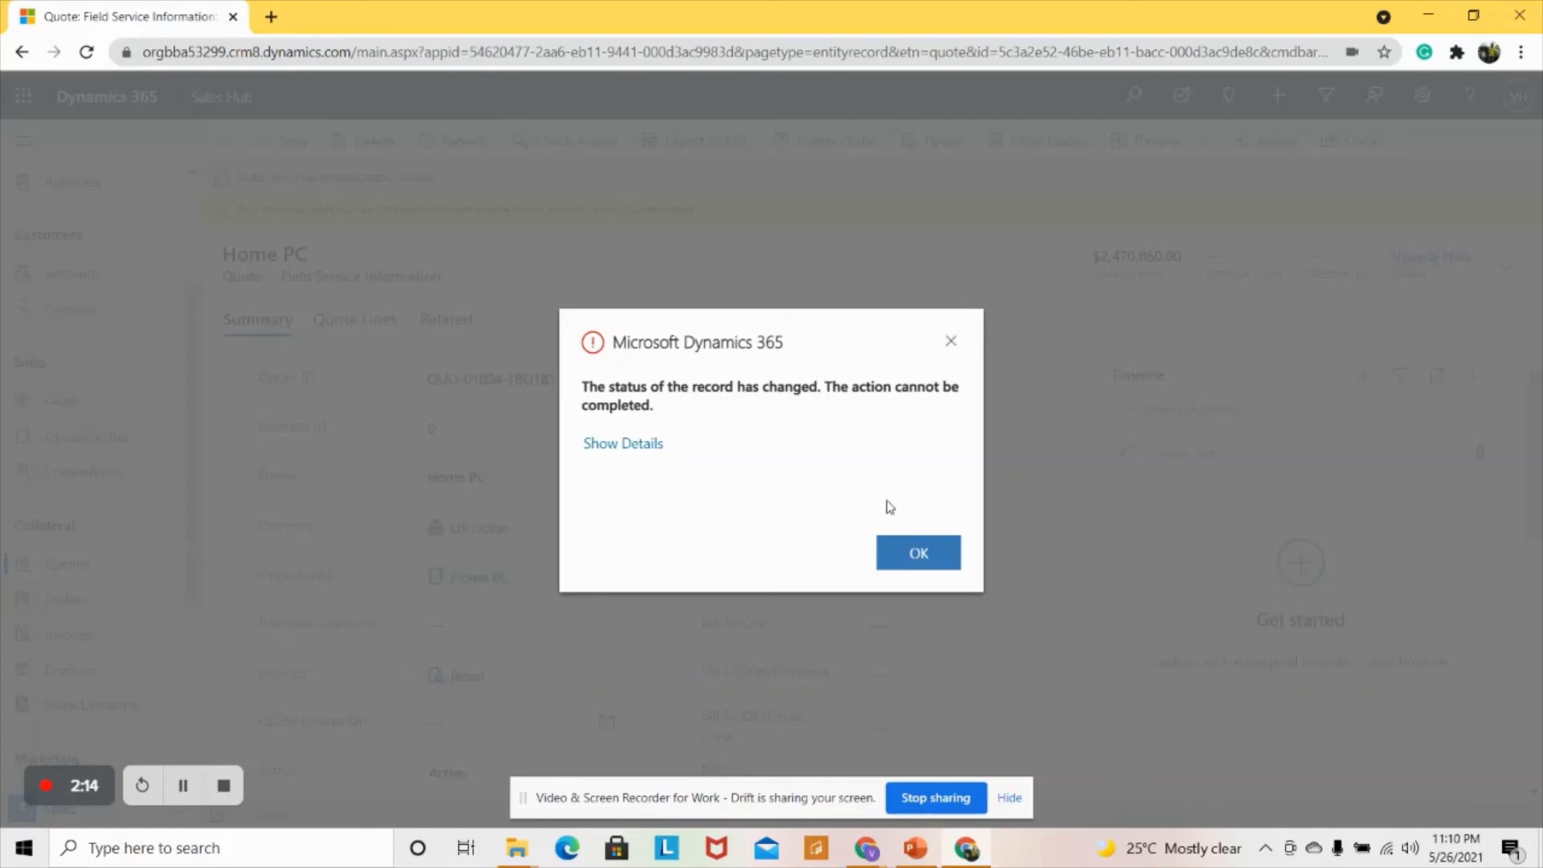
pyautogui.click(915, 556)
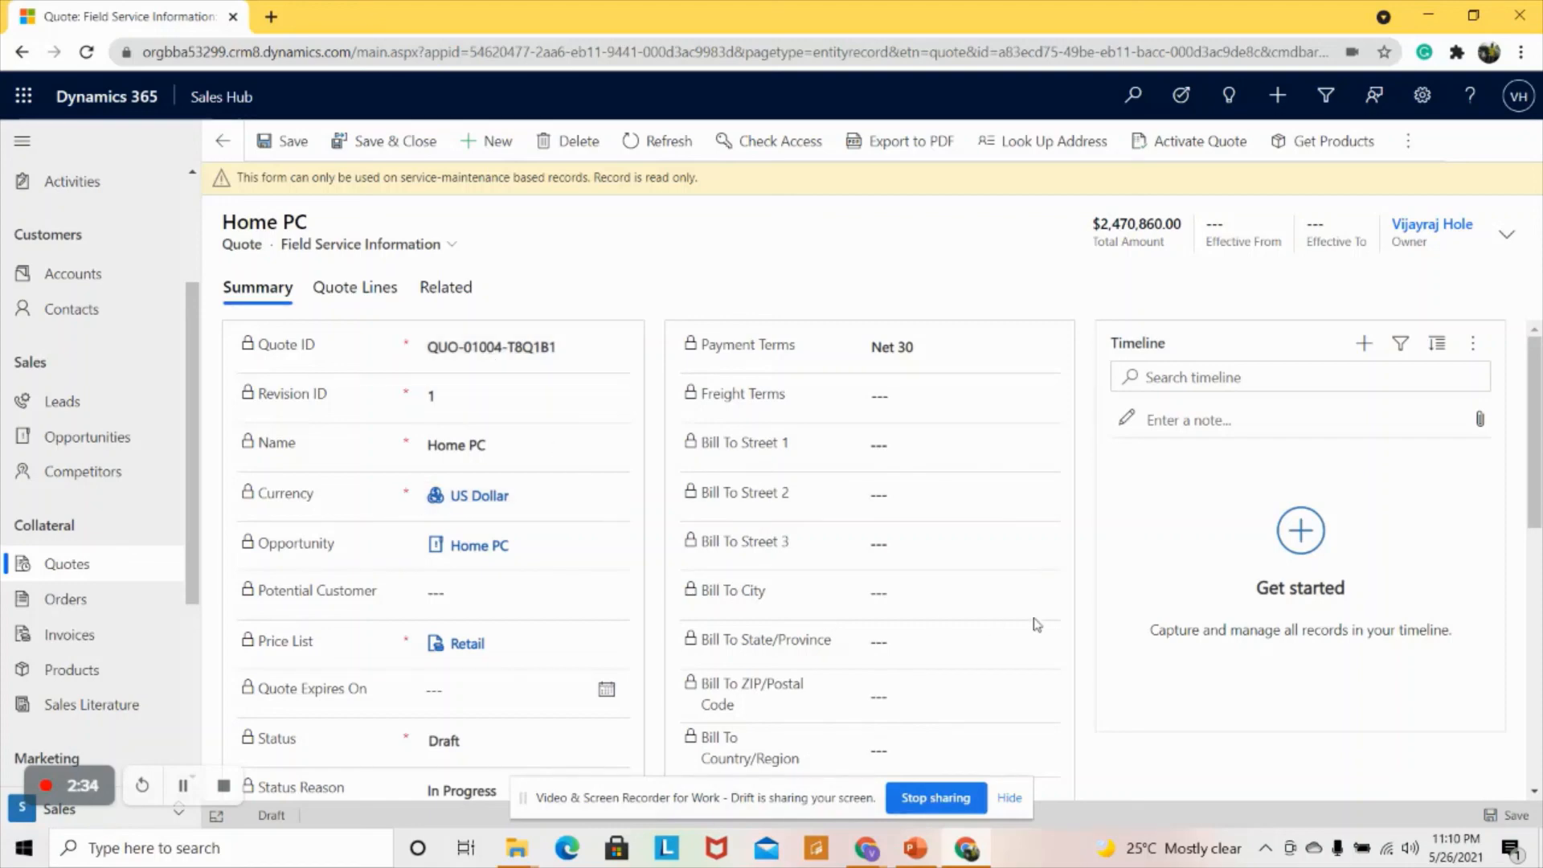
# - Save and close the Revision ID 1 draft, returning to the now Closed original quote
pyautogui.scroll(-5, 931, 605)
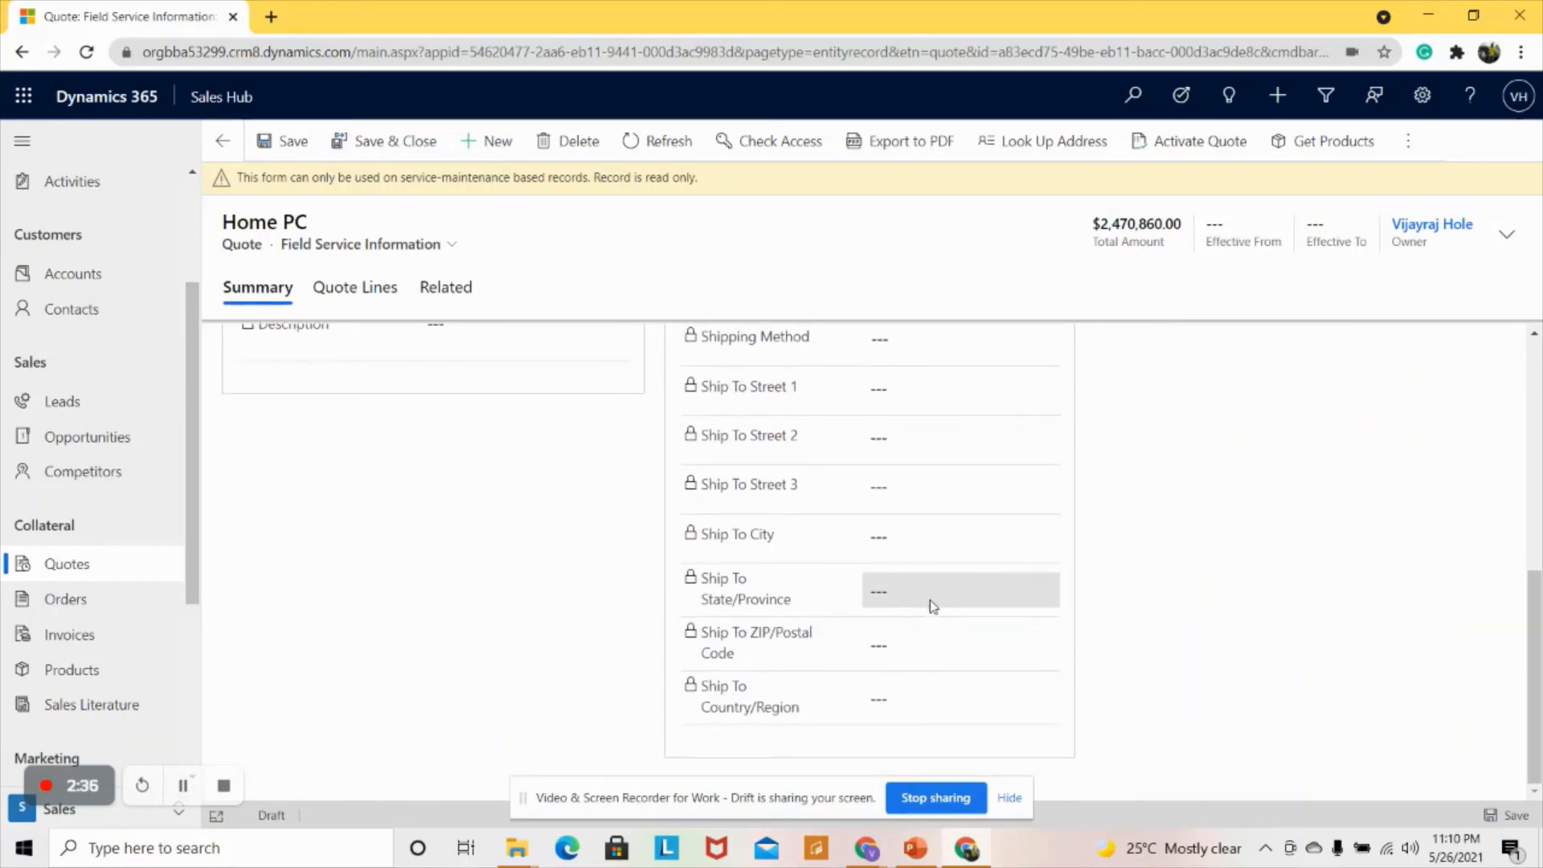
pyautogui.scroll(5, 930, 600)
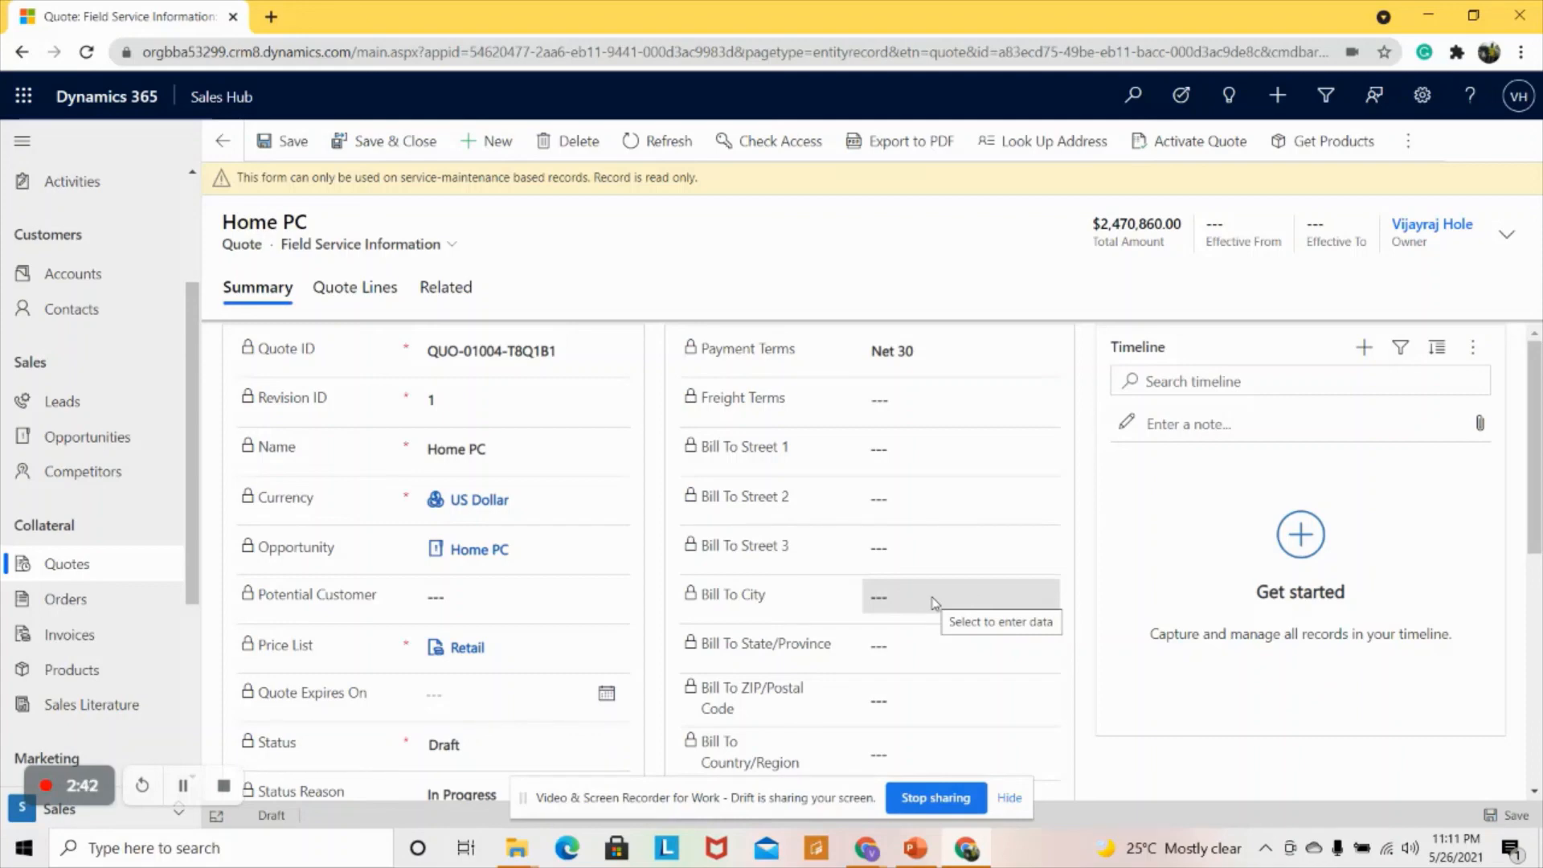
pyautogui.click(394, 153)
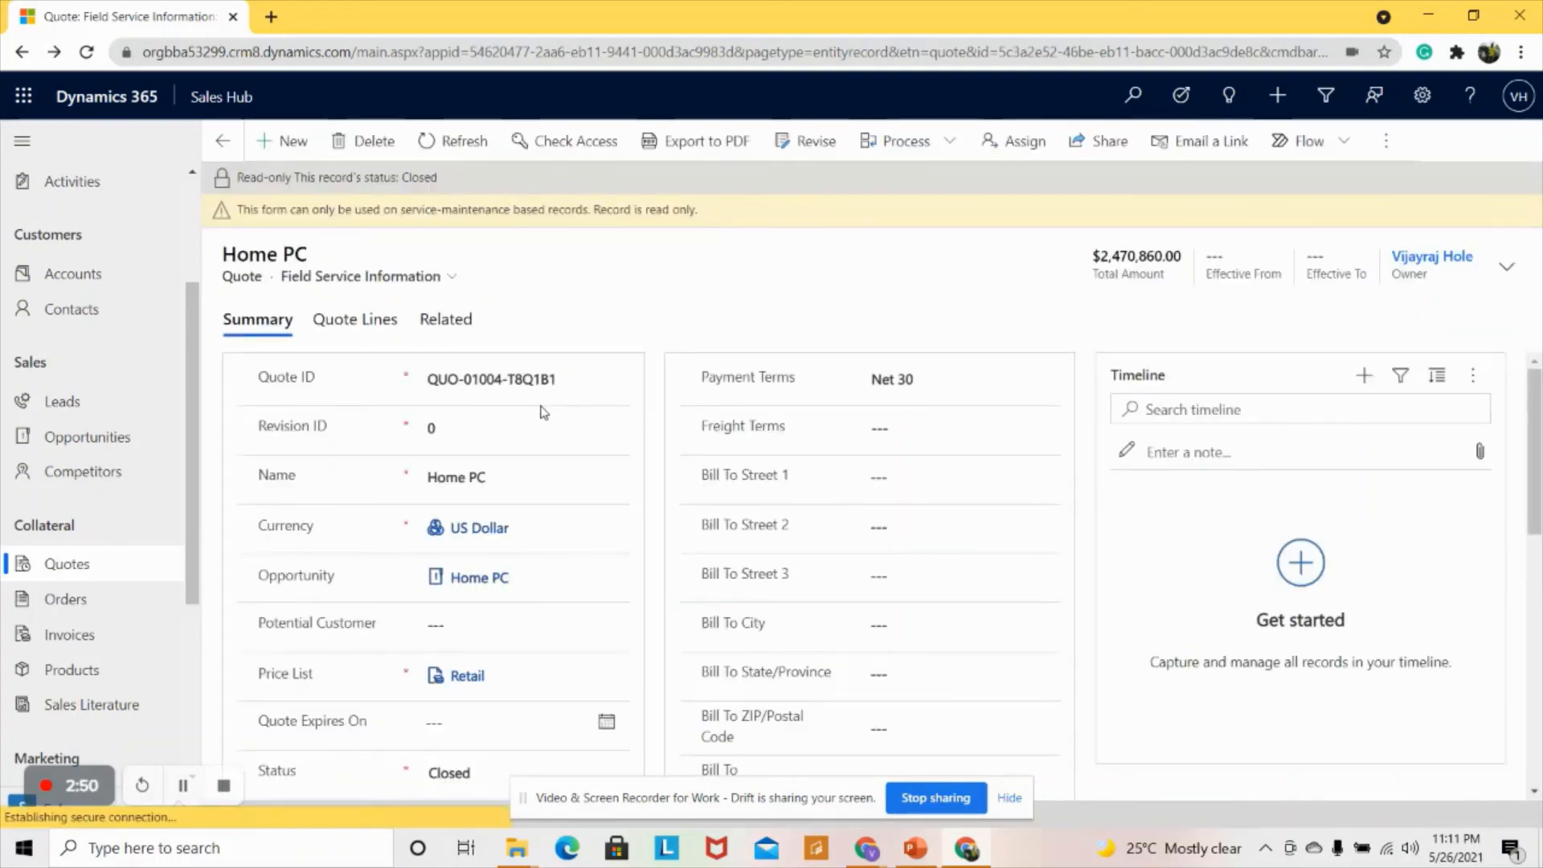
# - Check the closed quote's lines, then pick the Draft version in the opportunity's Quotes list
pyautogui.click(352, 321)
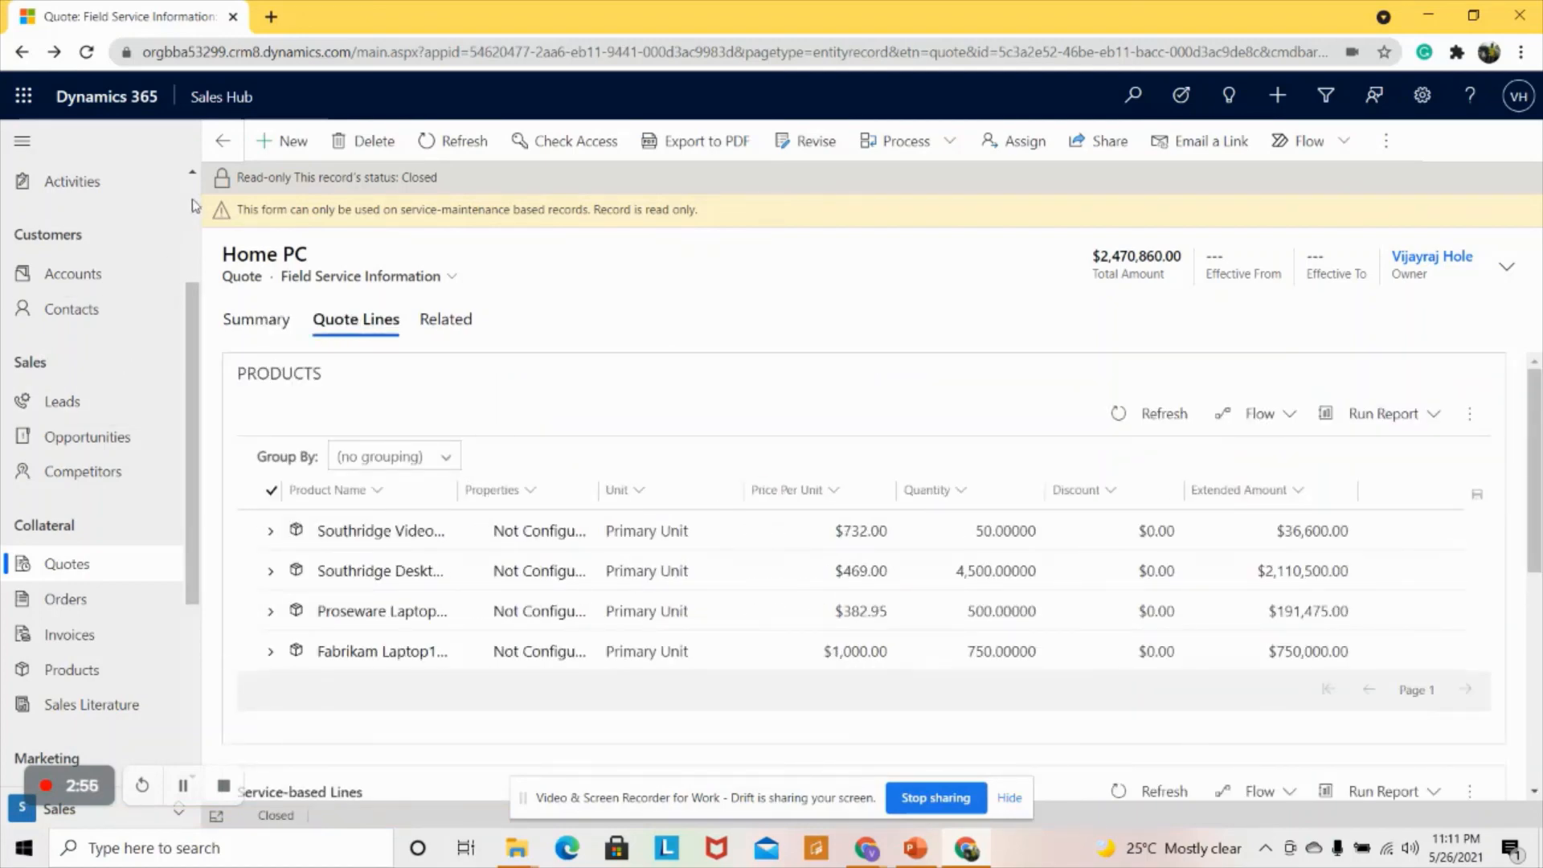
pyautogui.click(228, 150)
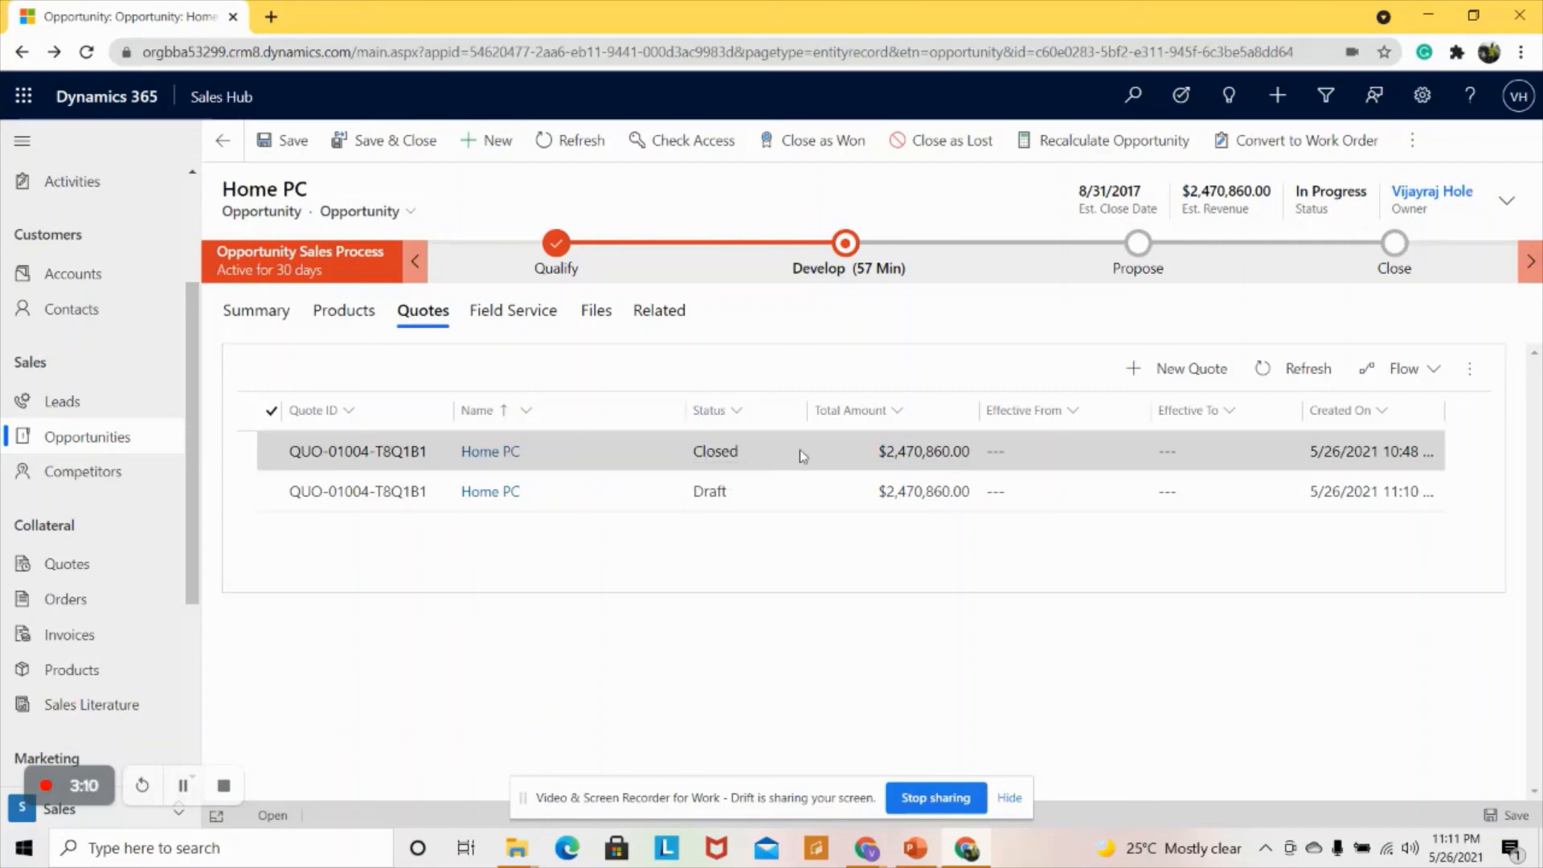
pyautogui.click(751, 492)
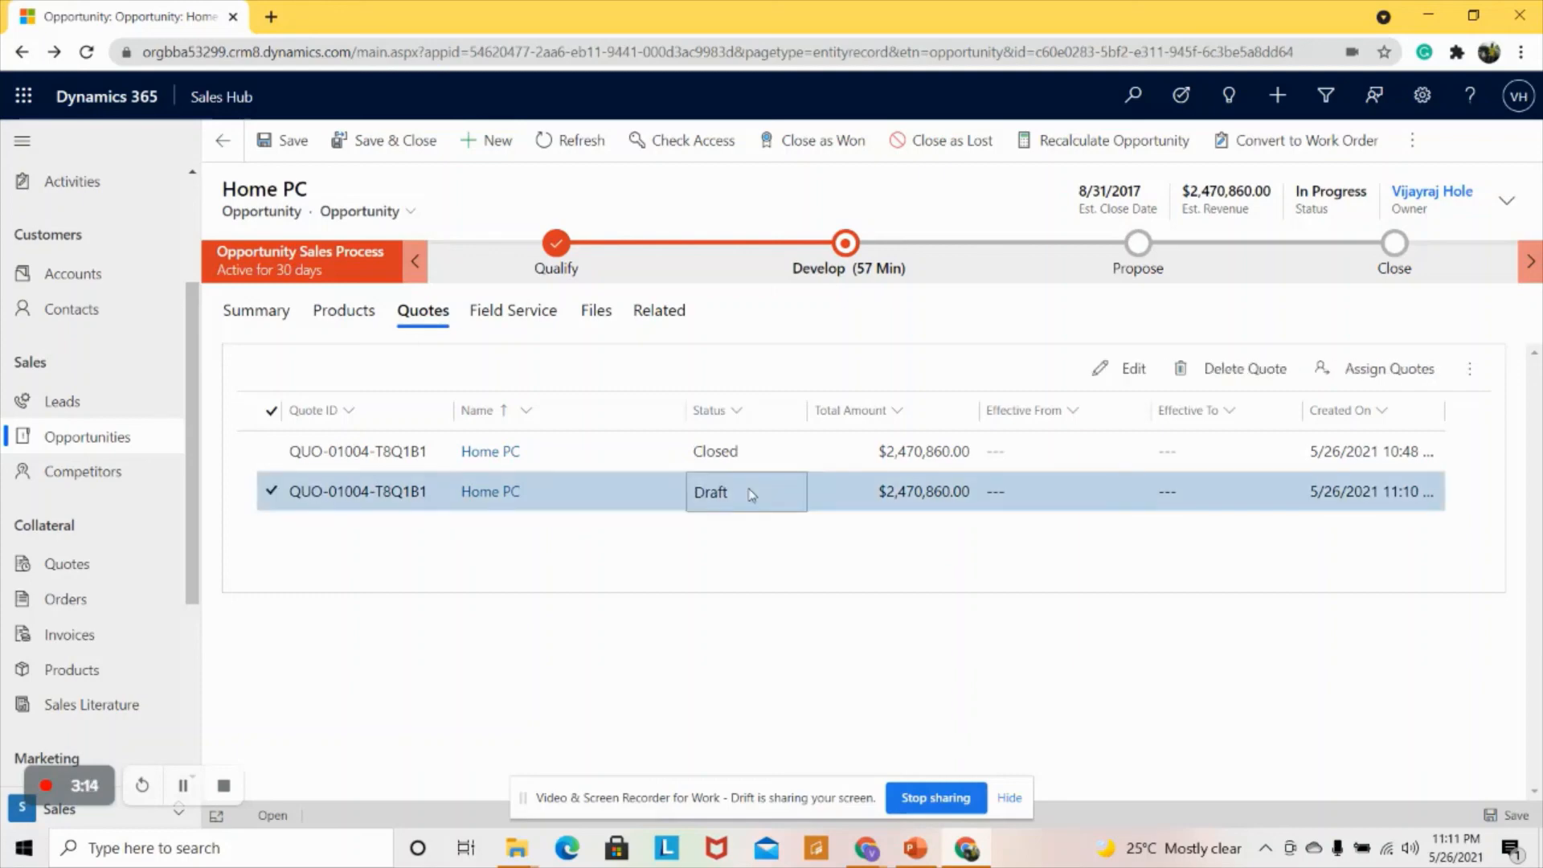